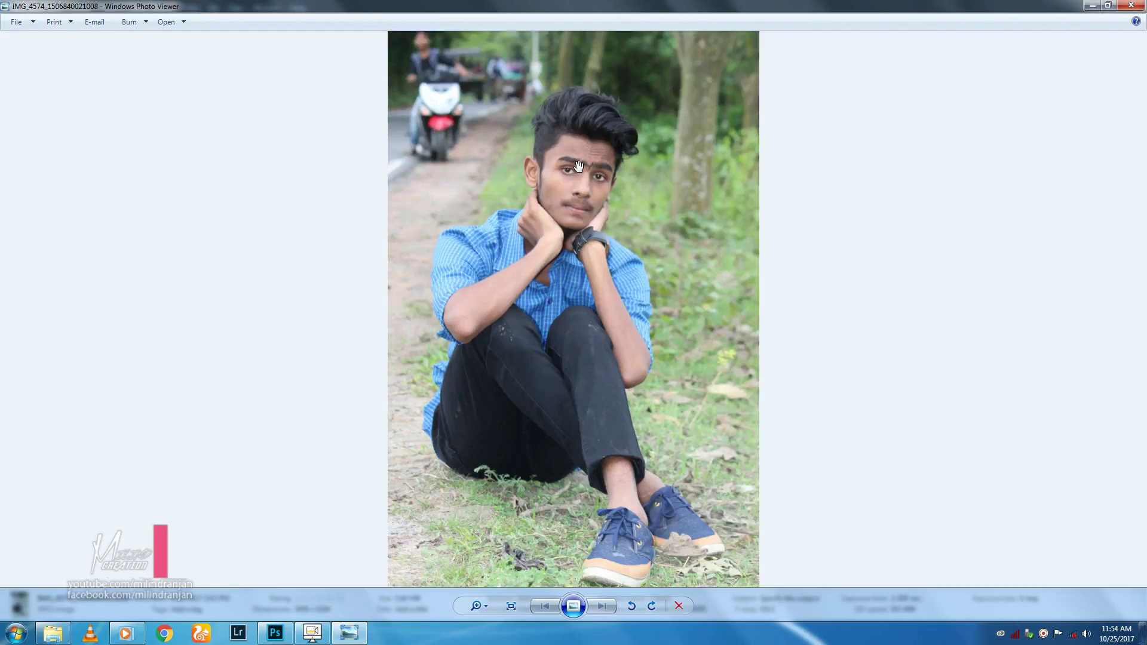
Zoom around the portrait preview, close Windows Photo Viewer and bring Photoshop forward
scroll(592, 223, "up", 3)
scroll(592, 222, "down", 2)
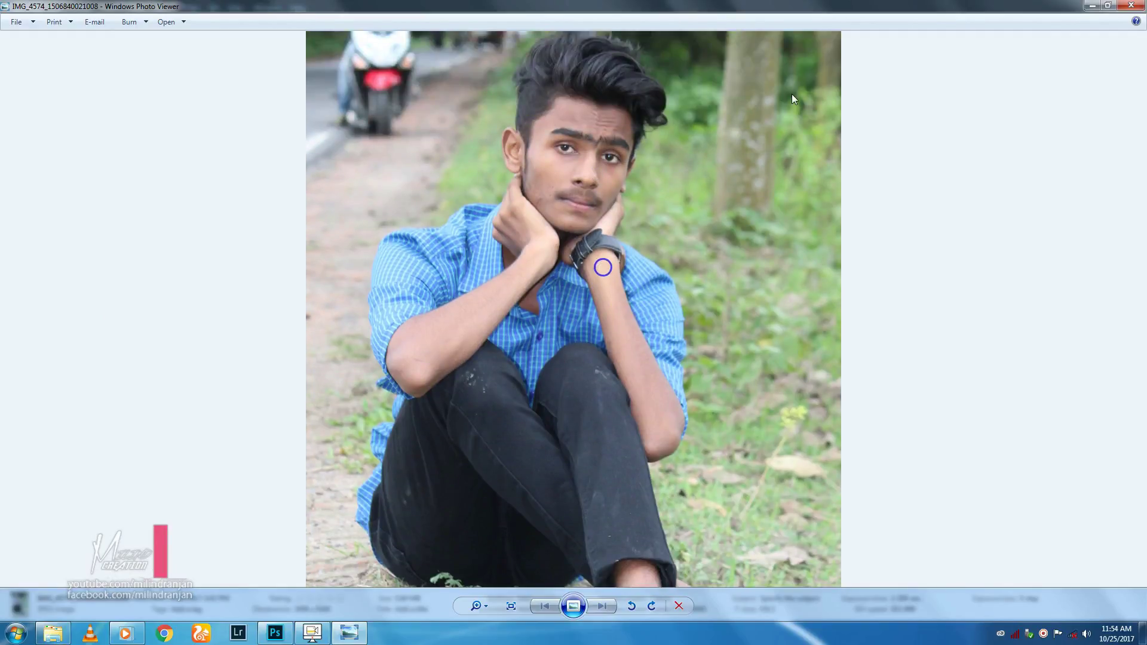
left_click(1131, 6)
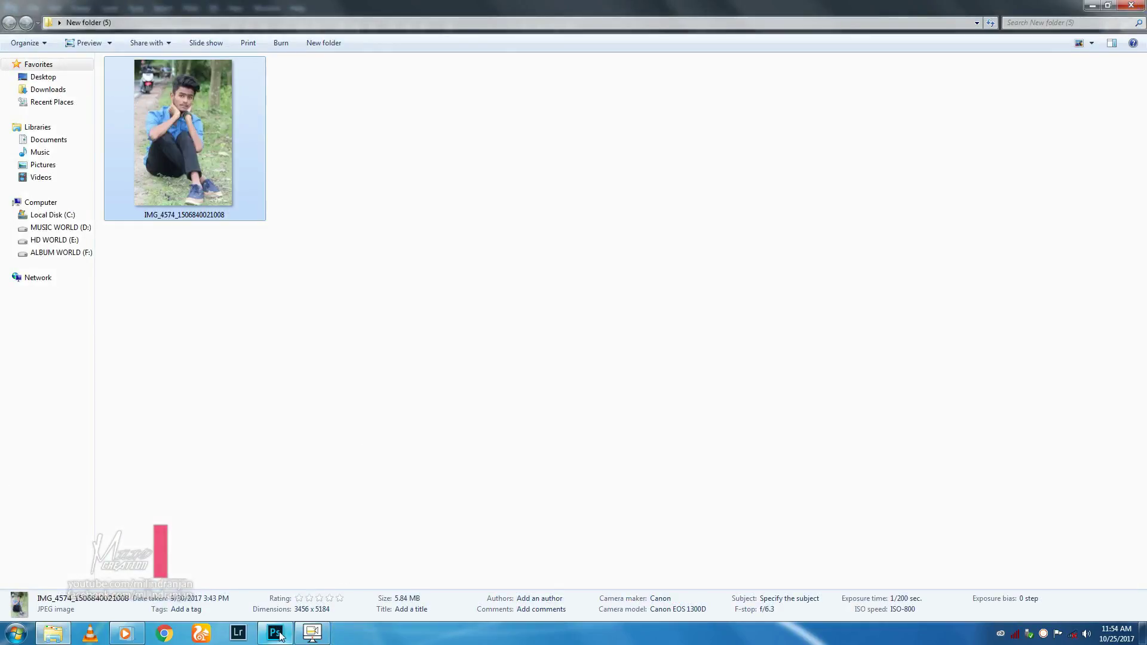
left_click(279, 635)
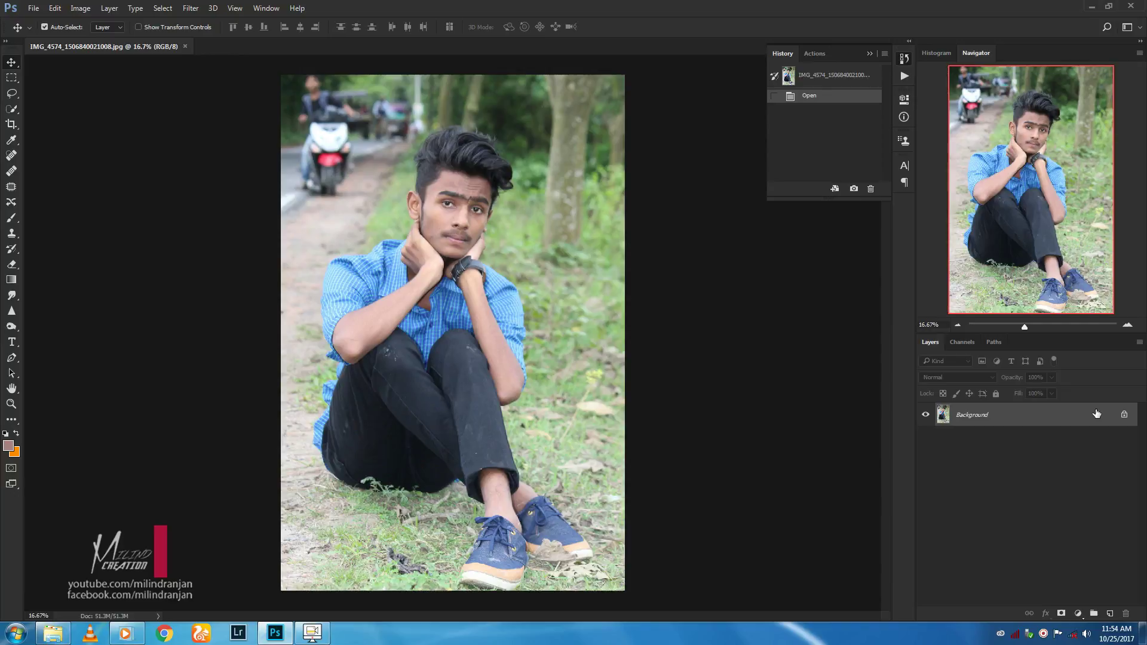
Unlock the Background layer and brighten it with Shadows/Highlights: wider radius, lower tone, zero highlights
left_click(1124, 415)
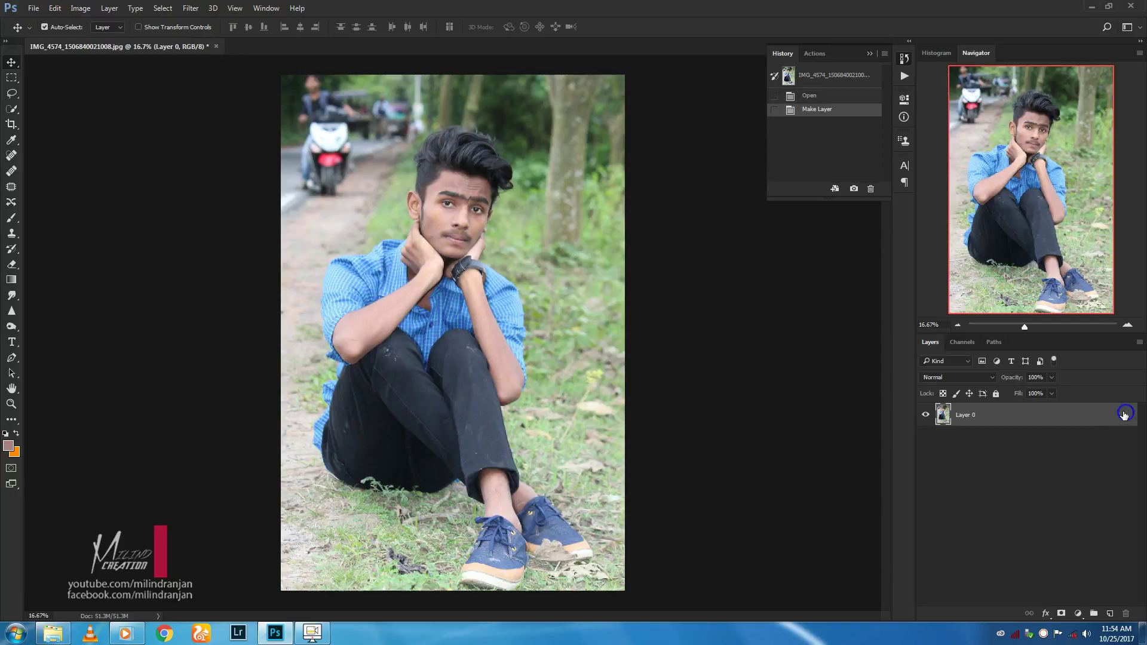
left_click(80, 8)
mouse_move(98, 38)
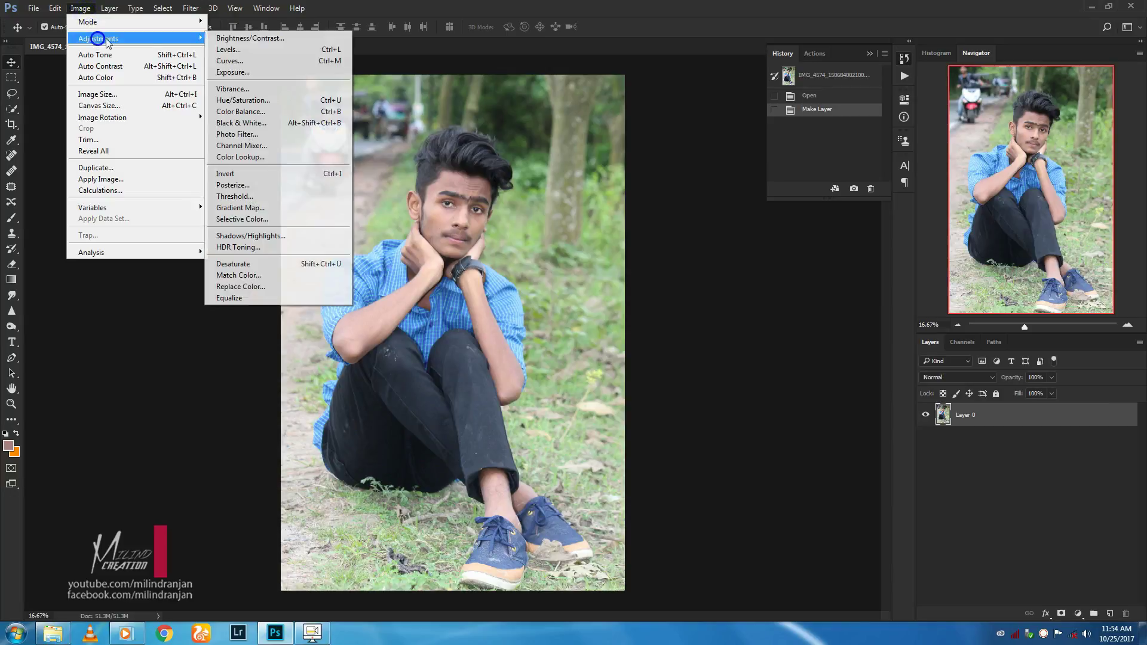
left_click(234, 236)
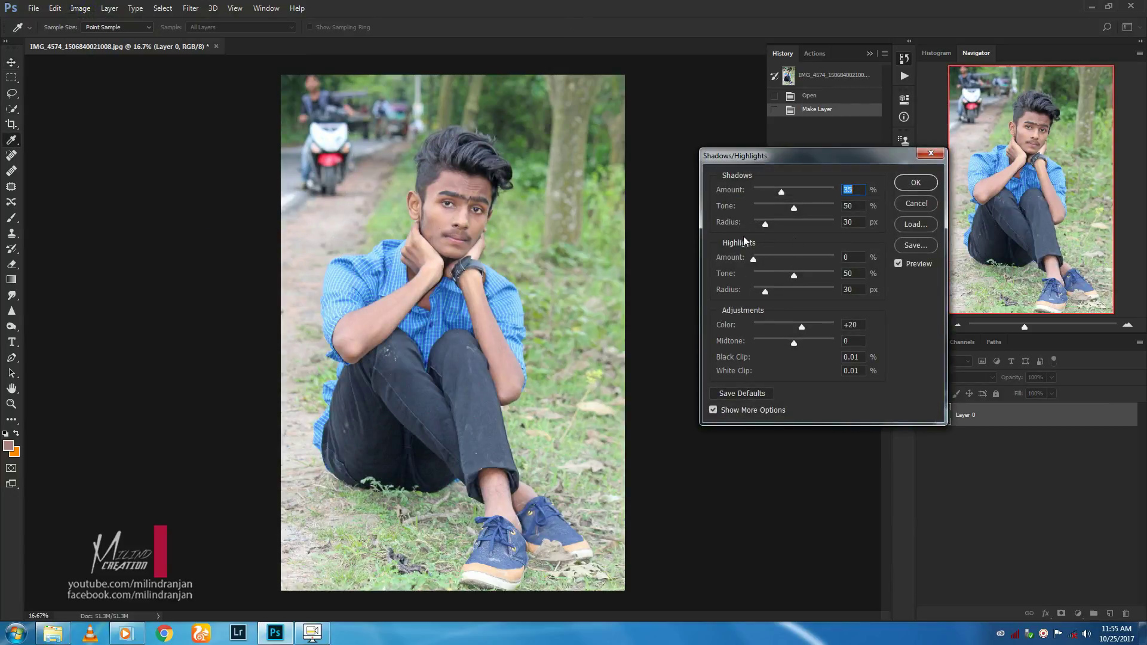
left_click_drag(771, 261, 754, 258)
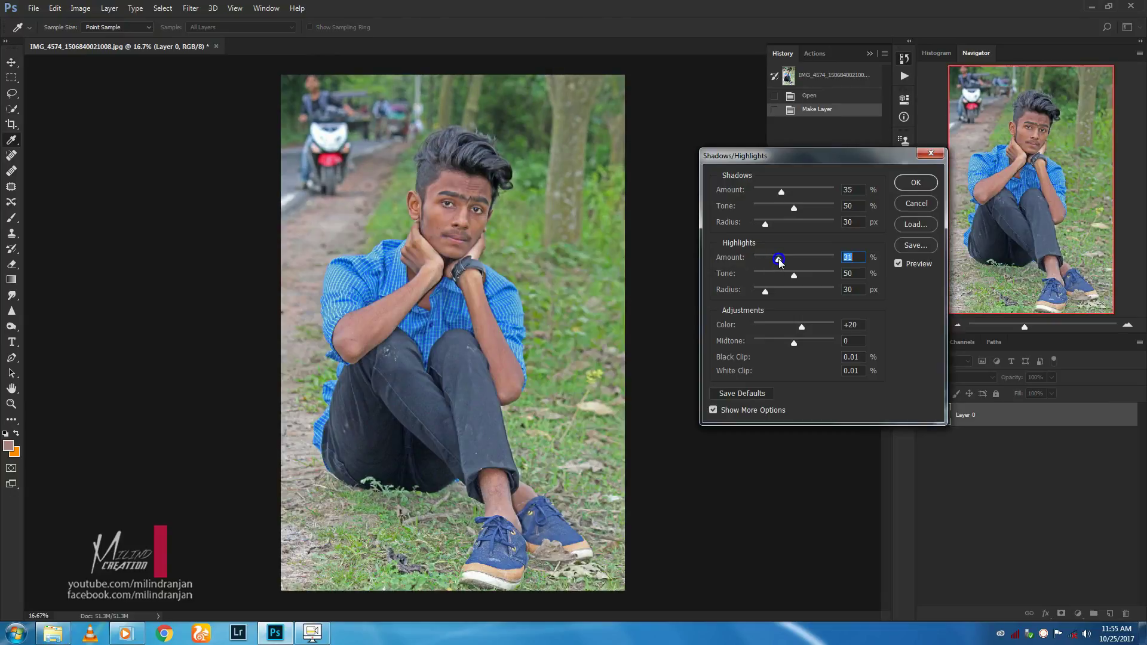
left_click_drag(779, 222, 773, 206)
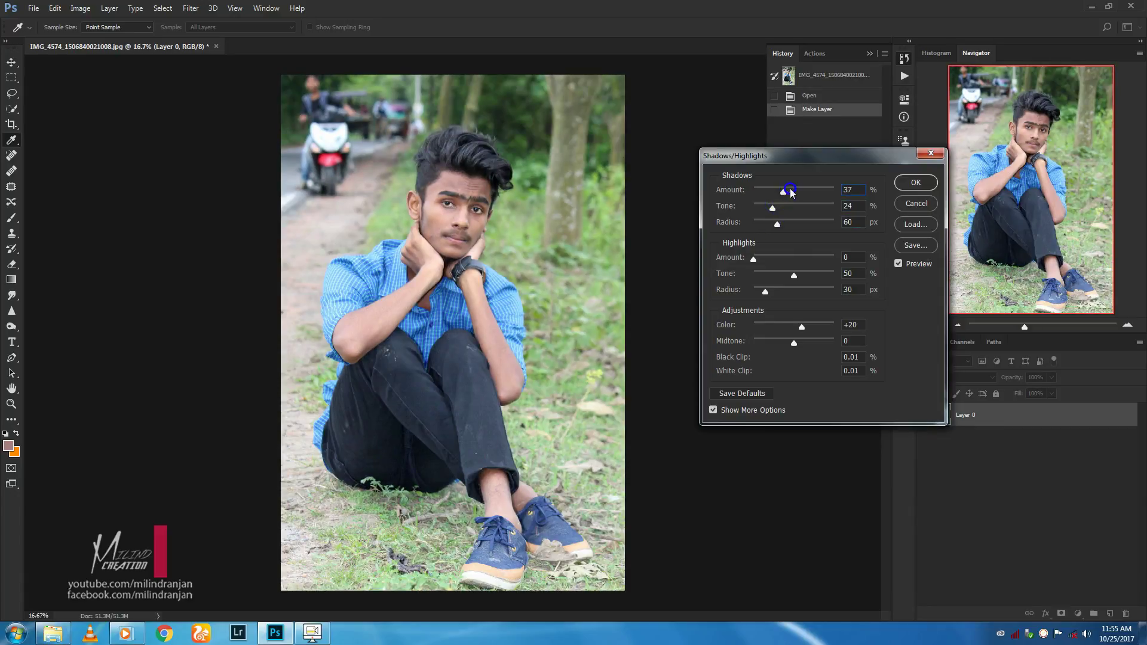
left_click_drag(772, 209, 769, 208)
left_click(909, 184)
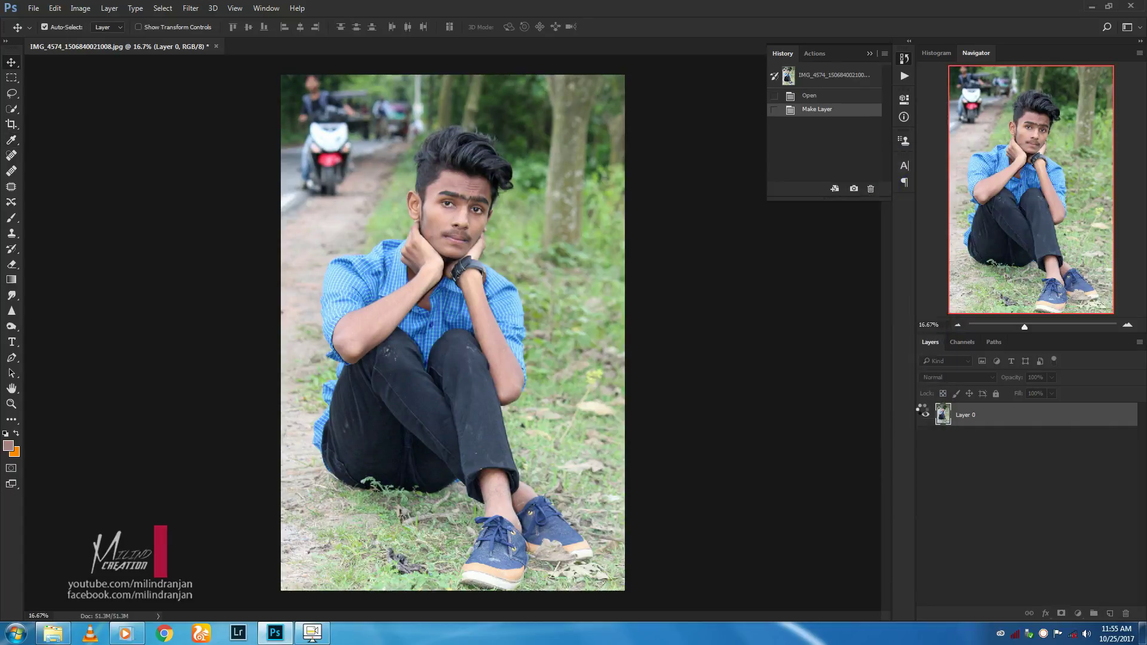
left_click(813, 76)
left_click(821, 126)
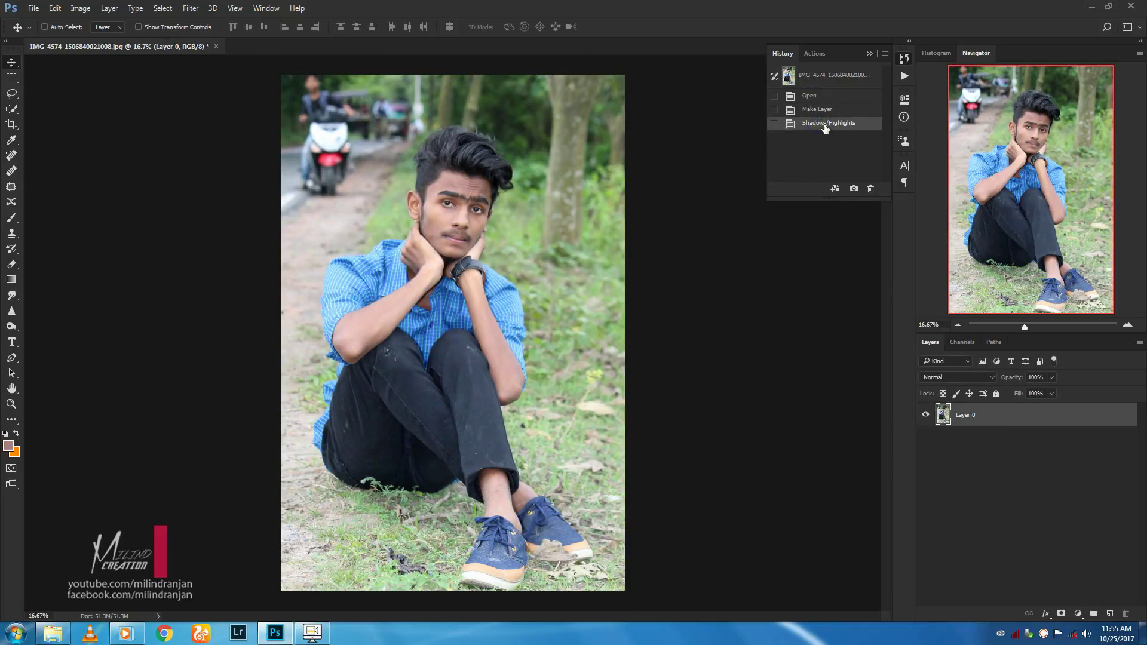
Duplicate the layer and clone road texture around the scooter with the Clone Stamp
key("ctrl+j")
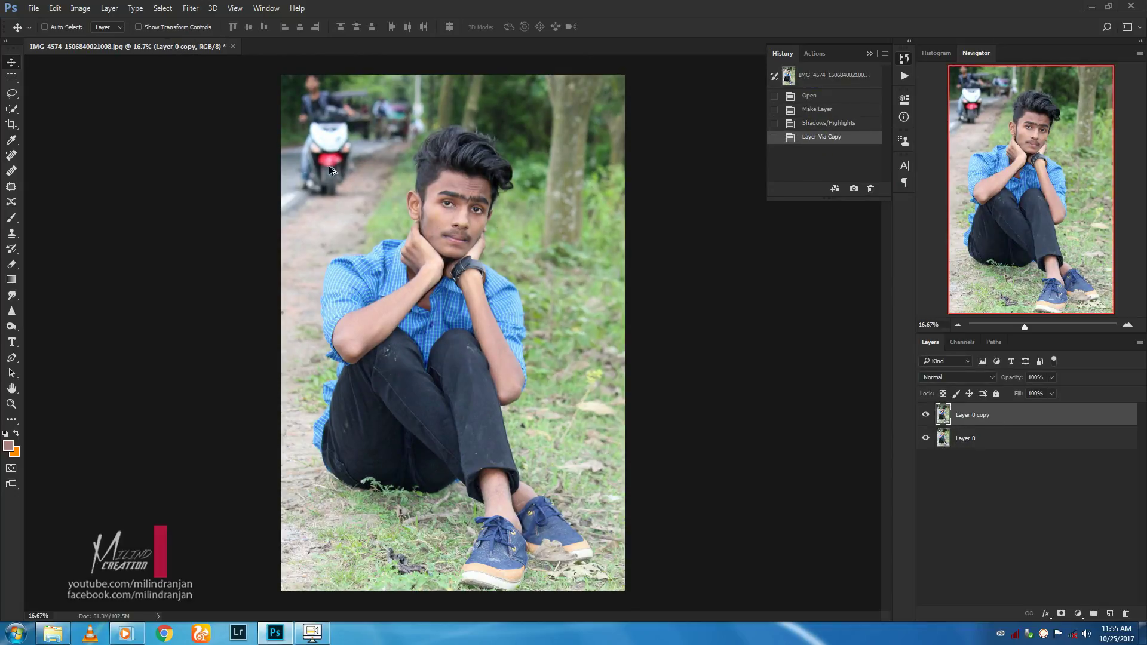
scroll(343, 148, "up", 5)
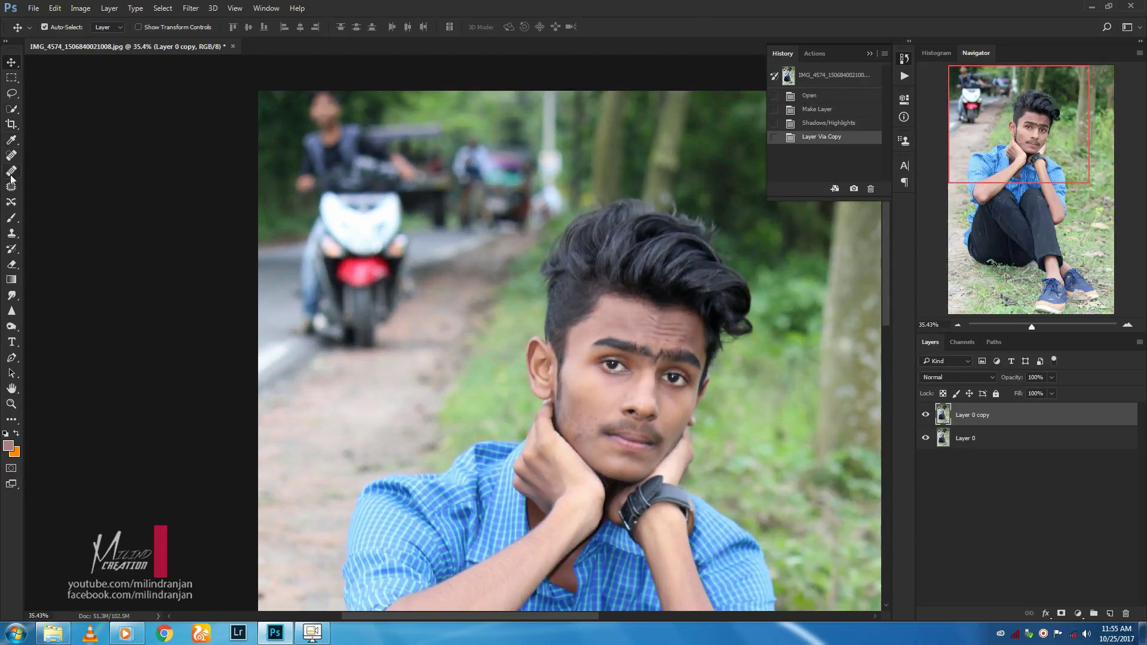
left_click(12, 233)
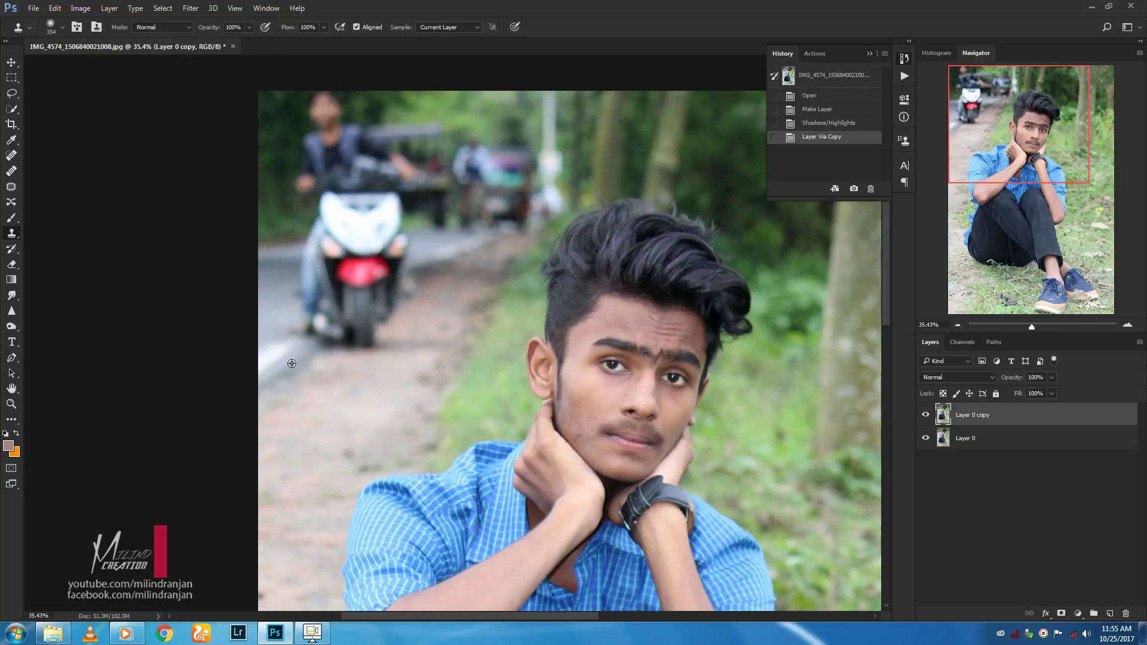
left_click(313, 341)
left_click(327, 338)
left_click(334, 333)
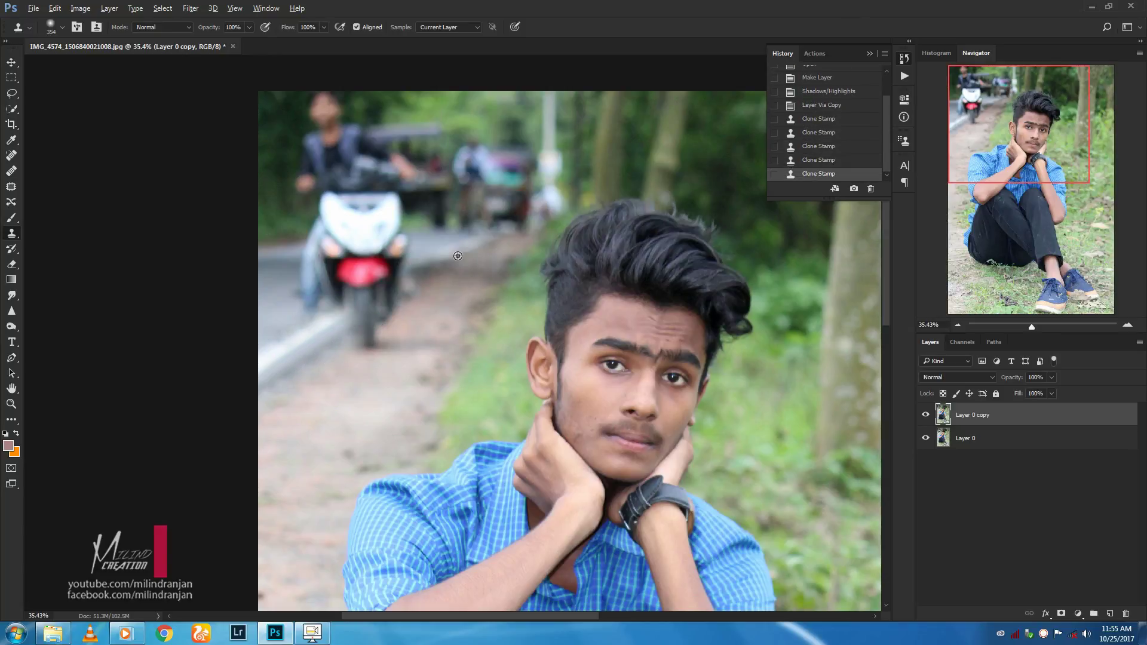
left_click(428, 271)
left_click(427, 272)
Resample and paint road over the scooter's rear wheel and along the curb
left_click(304, 343, "alt")
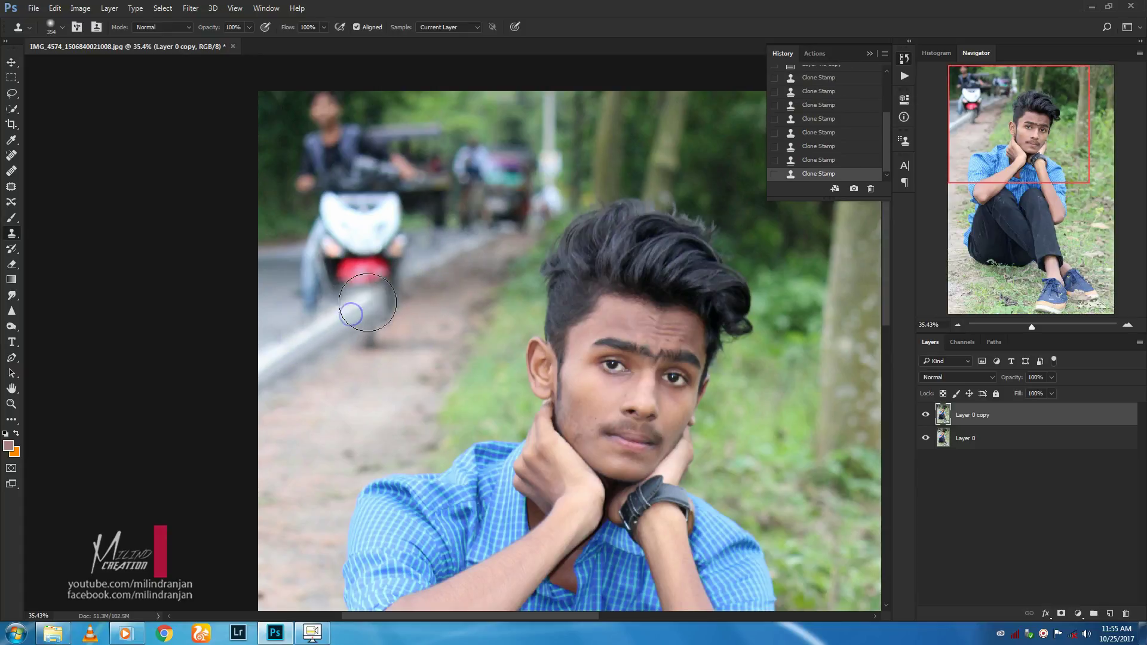
mouse_move(350, 315)
left_mouse_down()
mouse_move(362, 301)
mouse_move(396, 328)
left_mouse_up()
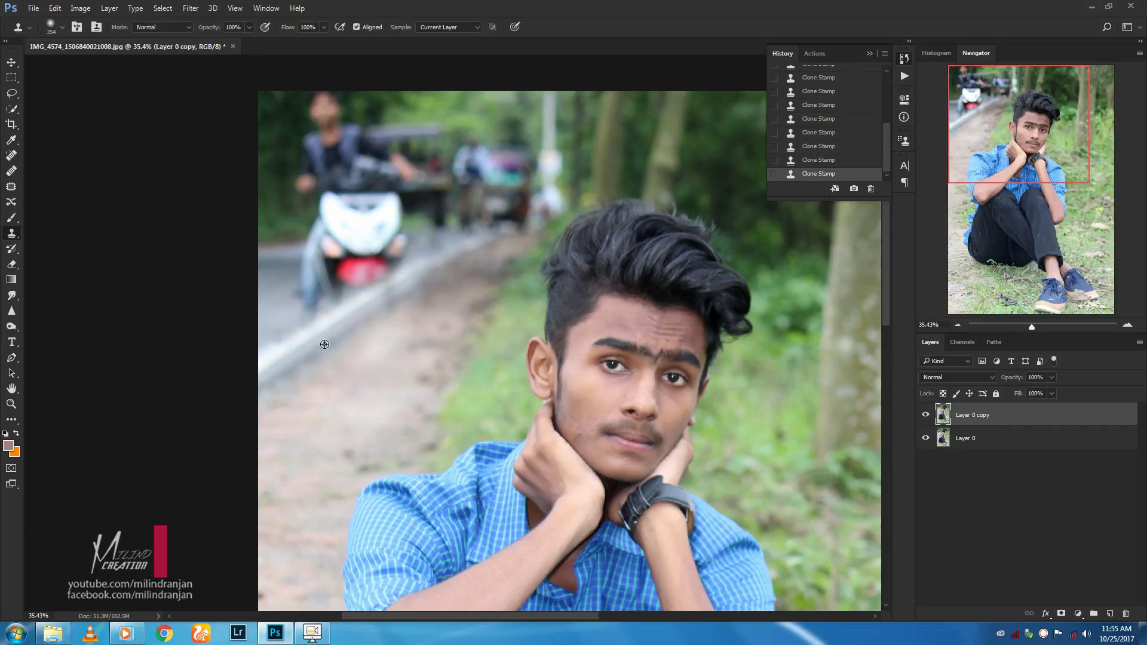
key("ctrl+z")
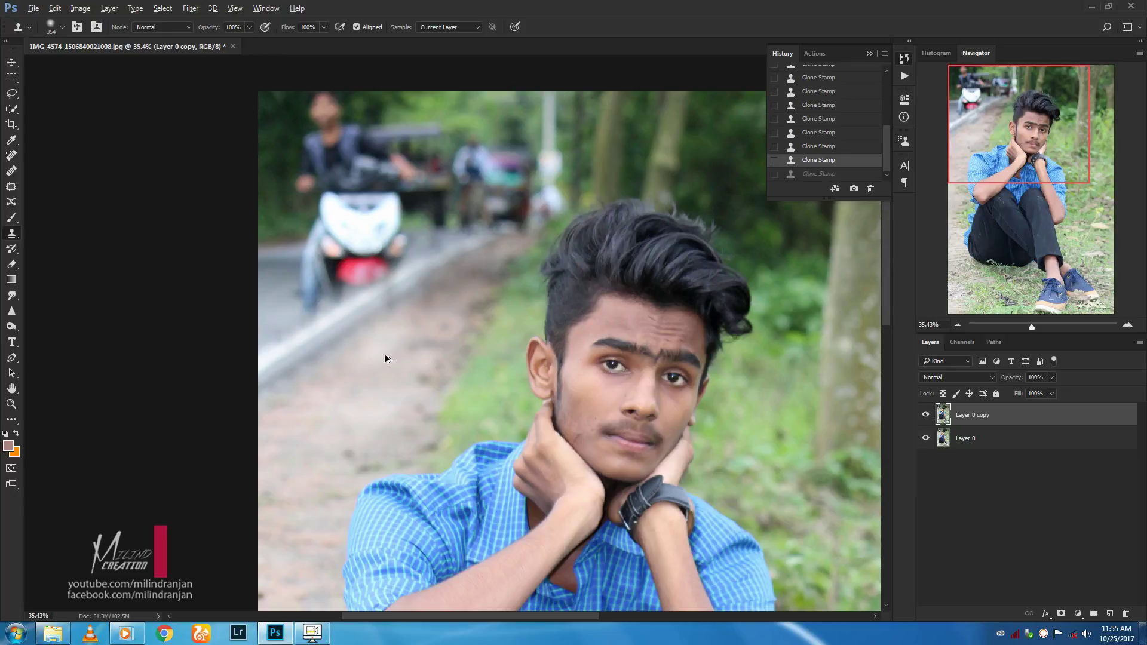
left_click(332, 351, "alt")
left_click(376, 317)
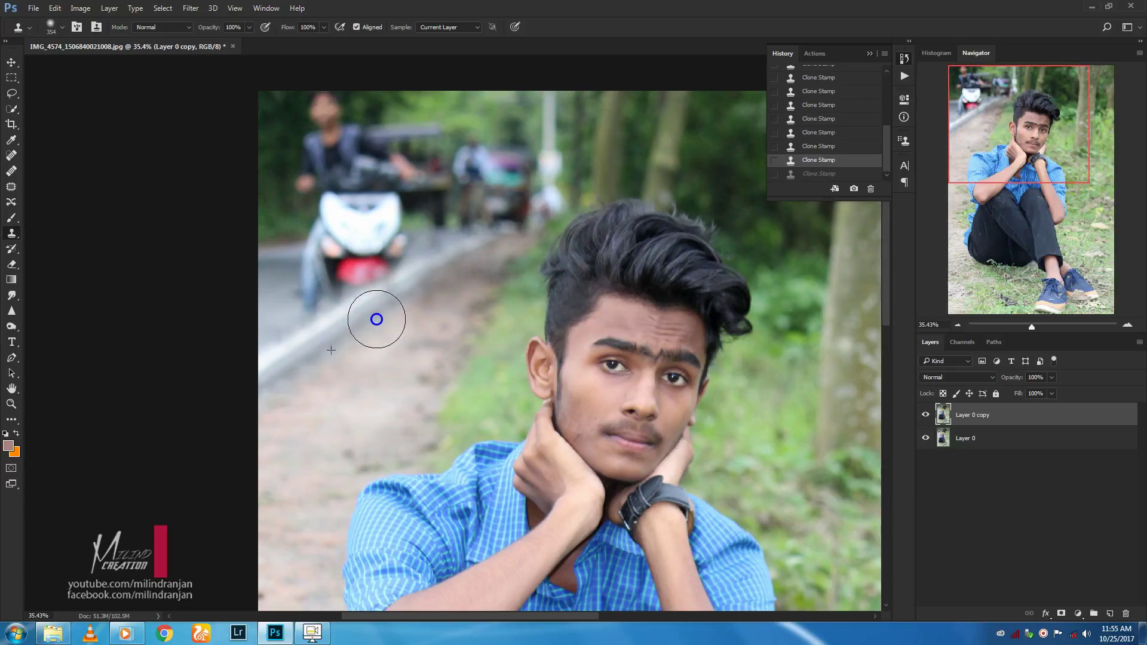
left_click_drag(411, 334, 444, 294)
scroll(444, 294, "up", 3)
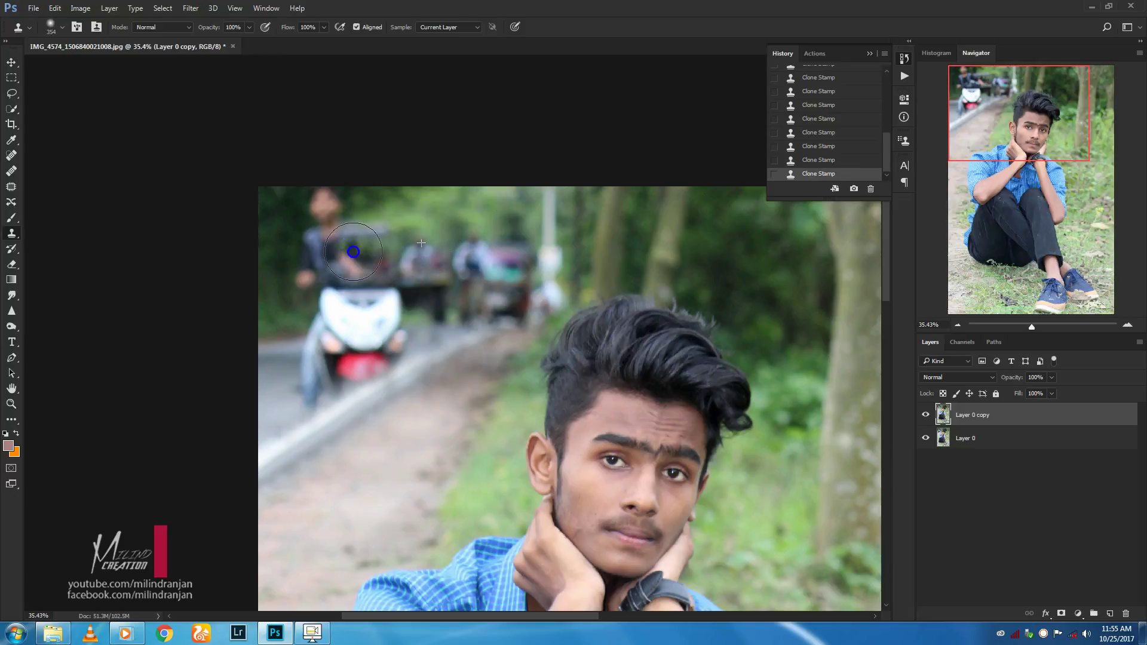
Cover the blurred man and the figure above the scooter with background foliage
mouse_move(450, 221)
left_mouse_down()
mouse_move(300, 227)
mouse_move(408, 251)
mouse_move(384, 272)
left_mouse_up()
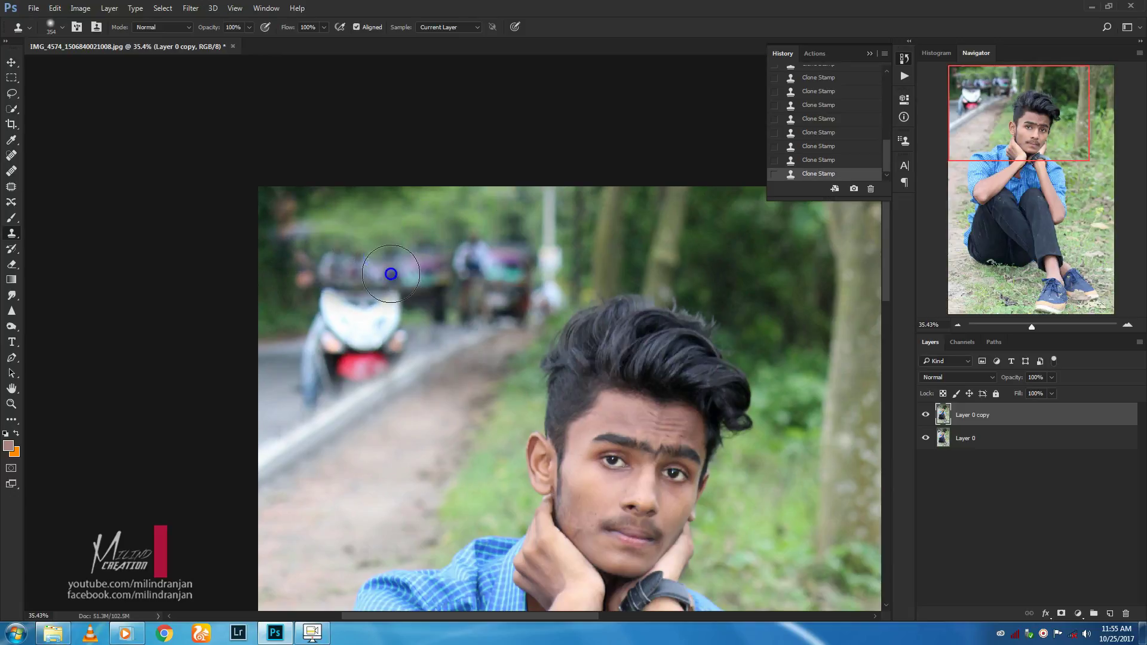
mouse_move(346, 238)
left_mouse_down()
mouse_move(386, 288)
mouse_move(335, 292)
left_mouse_up()
mouse_move(343, 223)
left_mouse_down()
mouse_move(295, 228)
mouse_move(334, 221)
left_mouse_up()
key("ctrl+z")
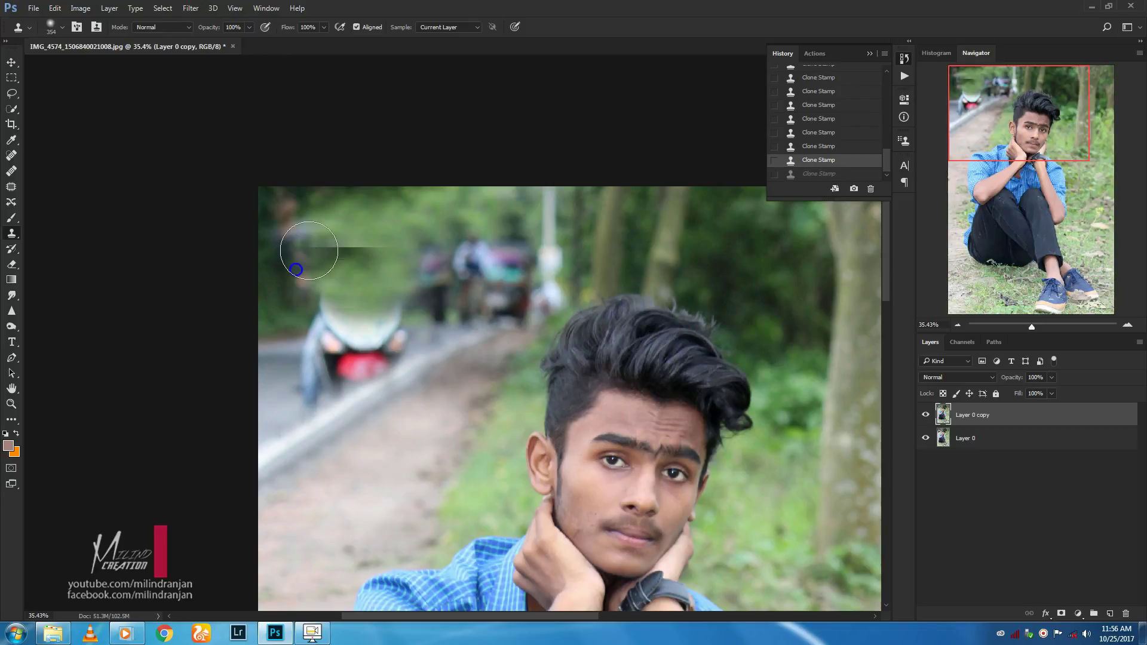
right_click(564, 287)
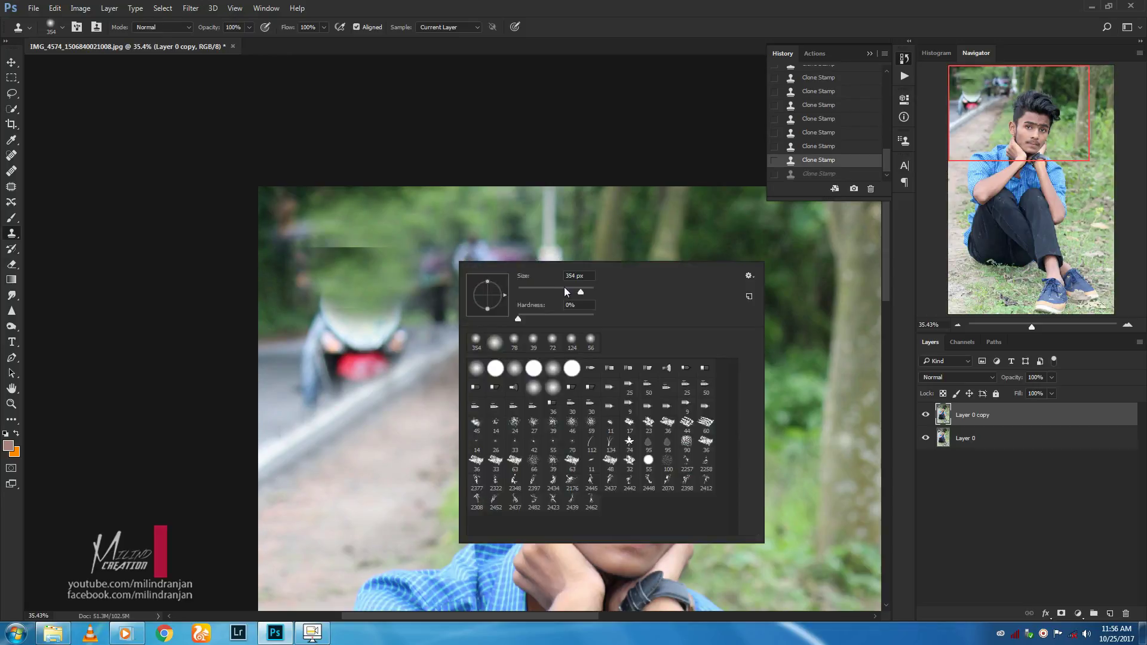
Shrink the clone brush to 158 px and paint greenery over the motorbike area
left_click_drag(564, 287, 566, 291)
left_click(597, 96)
right_click(604, 218)
left_click(387, 269)
mouse_move(330, 236)
left_mouse_down()
mouse_move(292, 235)
mouse_move(266, 197)
left_mouse_up()
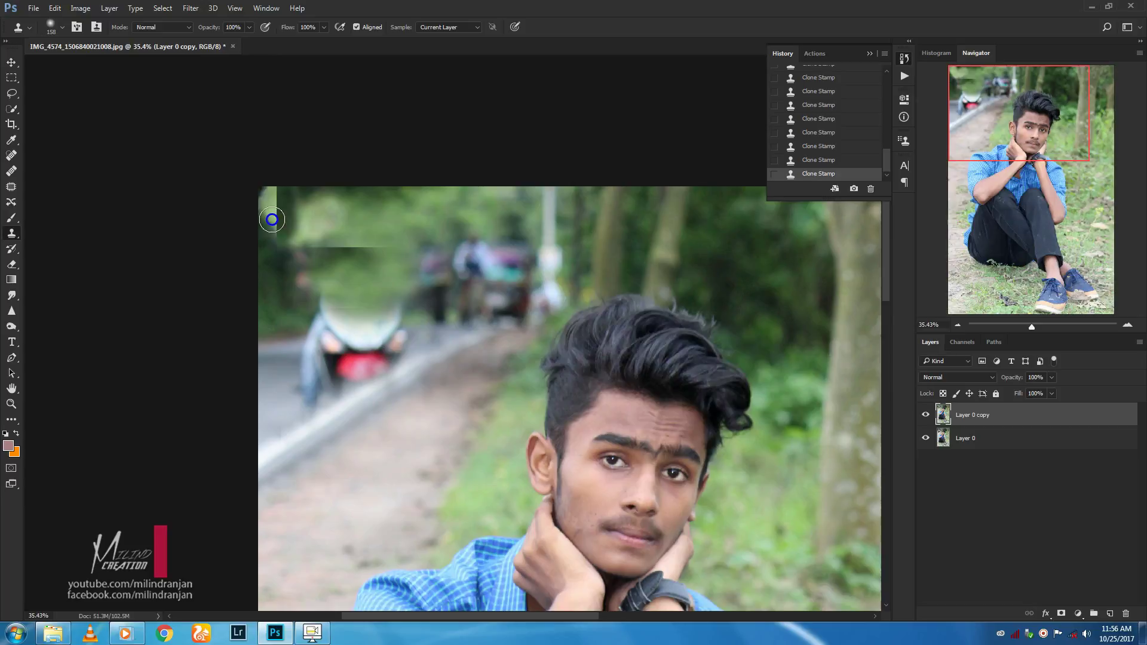
mouse_move(358, 297)
left_mouse_down()
mouse_move(445, 256)
mouse_move(517, 263)
mouse_move(510, 297)
mouse_move(437, 289)
mouse_move(508, 304)
mouse_move(558, 196)
left_mouse_up()
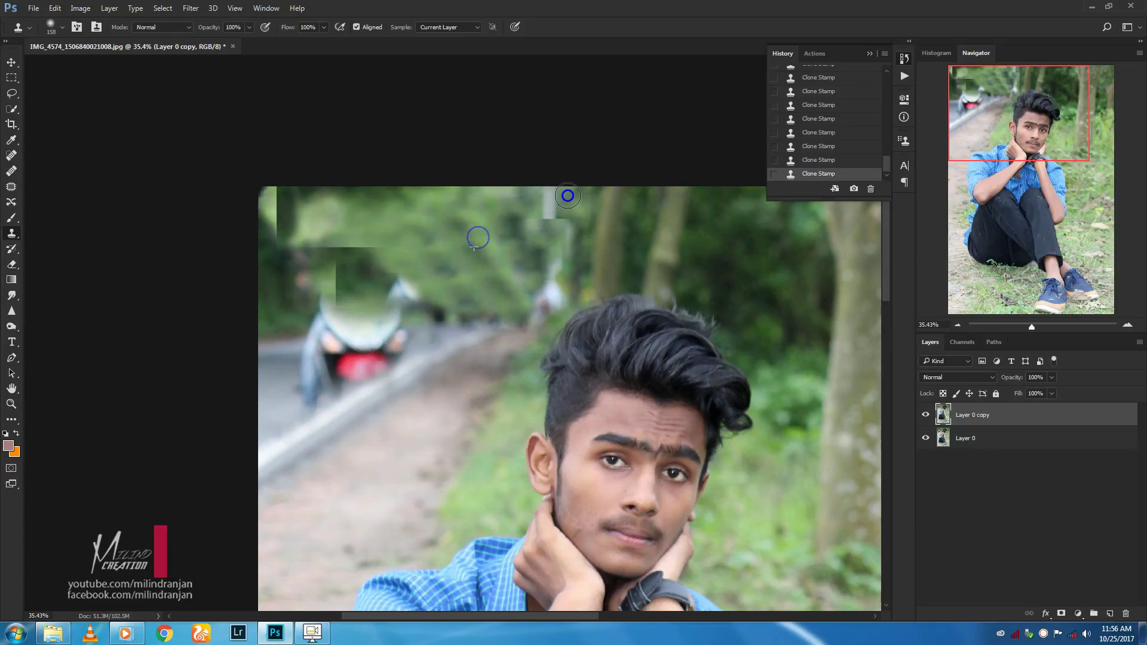
Clone road over the blue figure, tail-light, bike and small rider, smoothing patch edges
left_click_drag(367, 281, 414, 298)
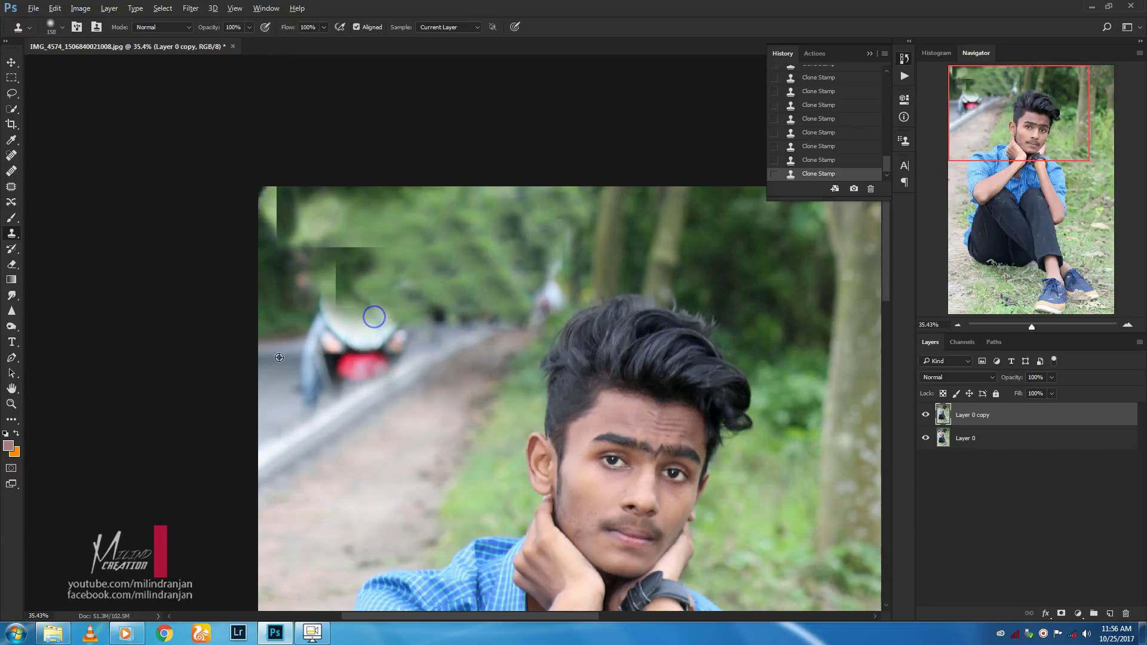
left_click_drag(276, 398, 364, 370)
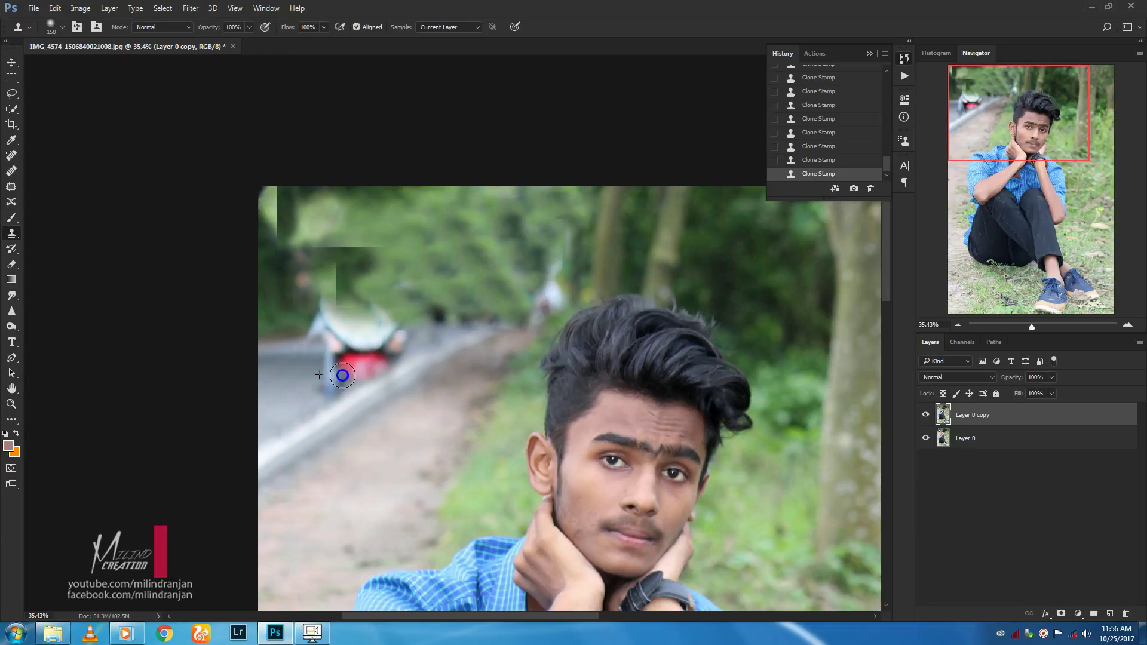
left_click_drag(354, 367, 410, 341)
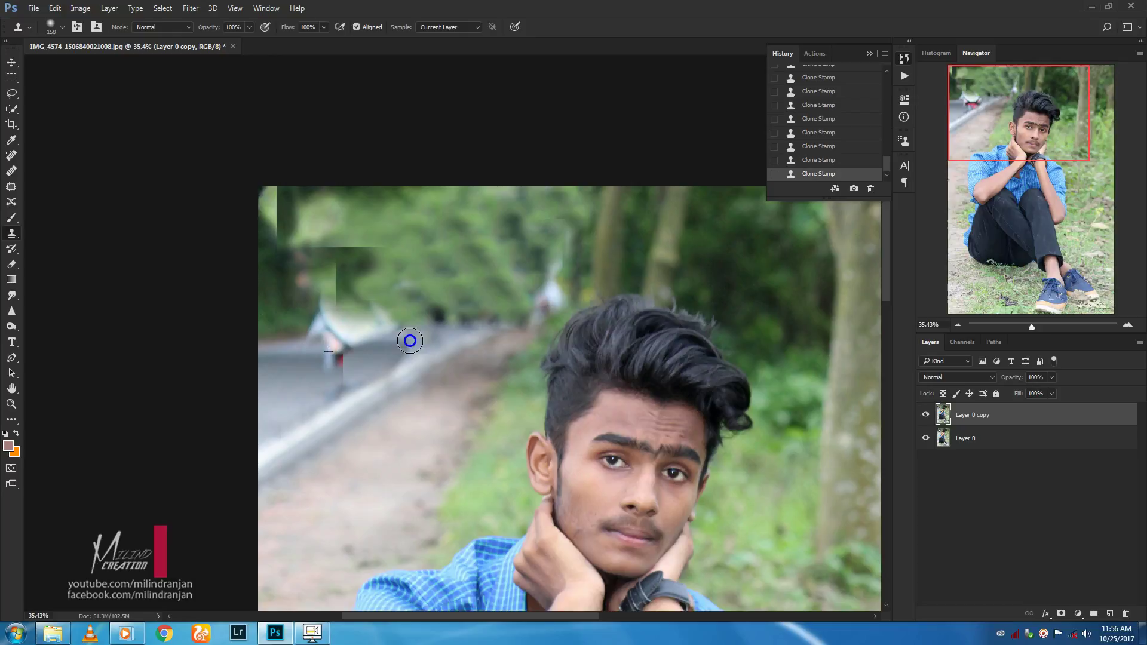
left_click_drag(317, 346, 402, 333)
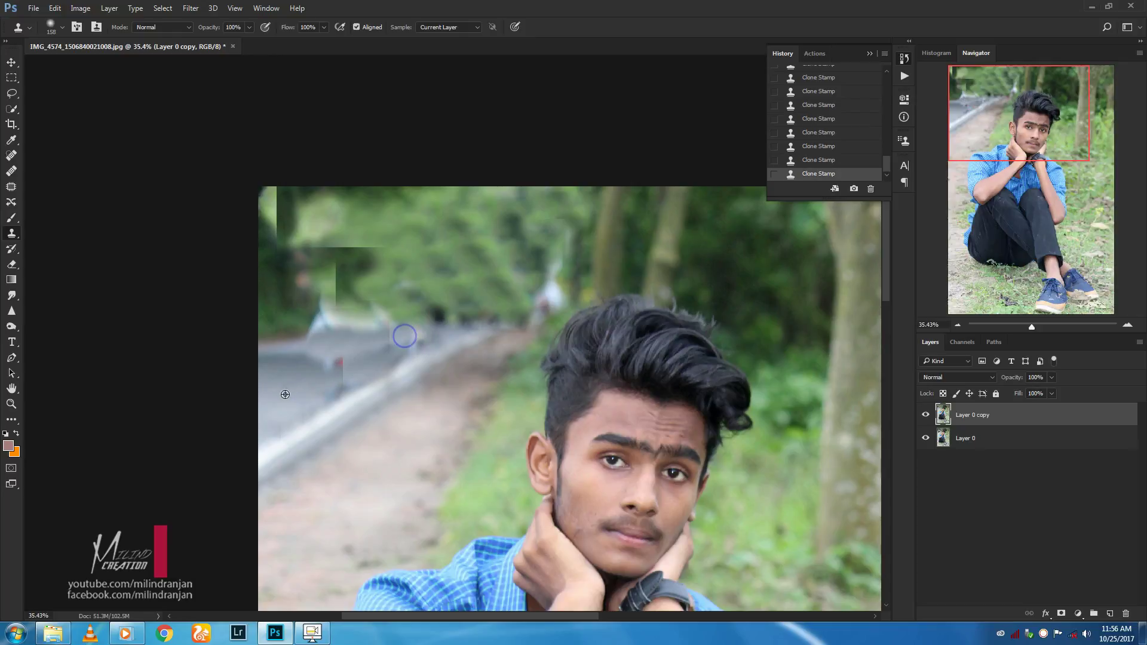
left_click_drag(319, 363, 317, 367)
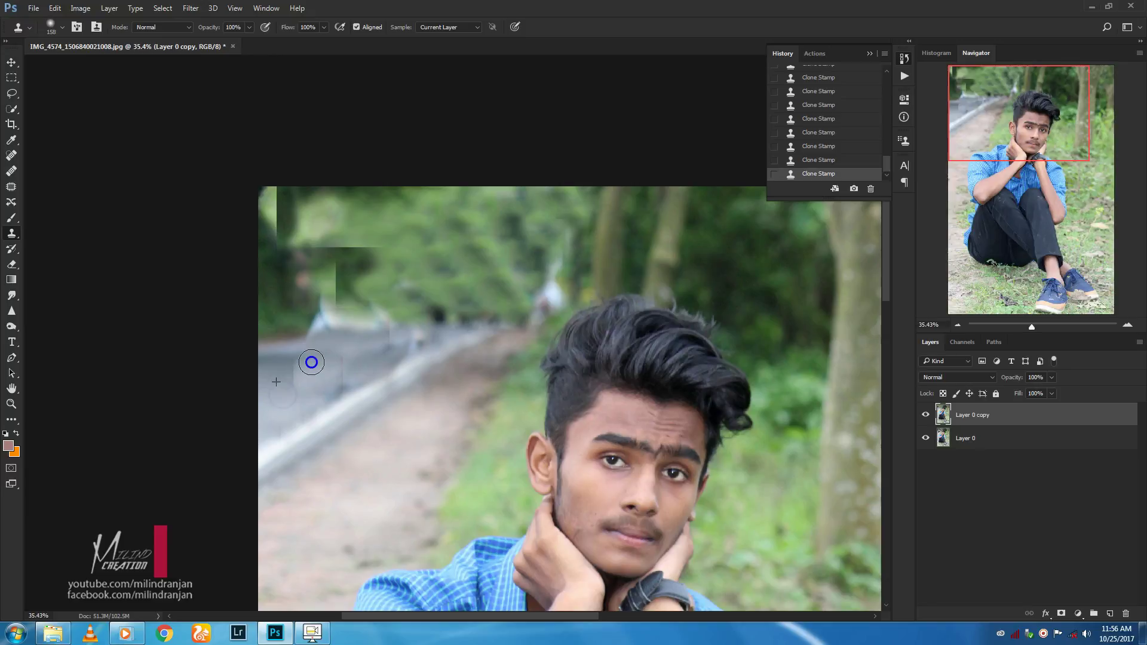
key("ctrl+alt+z")
key("ctrl+alt+z")
key("ctrl+alt+z")
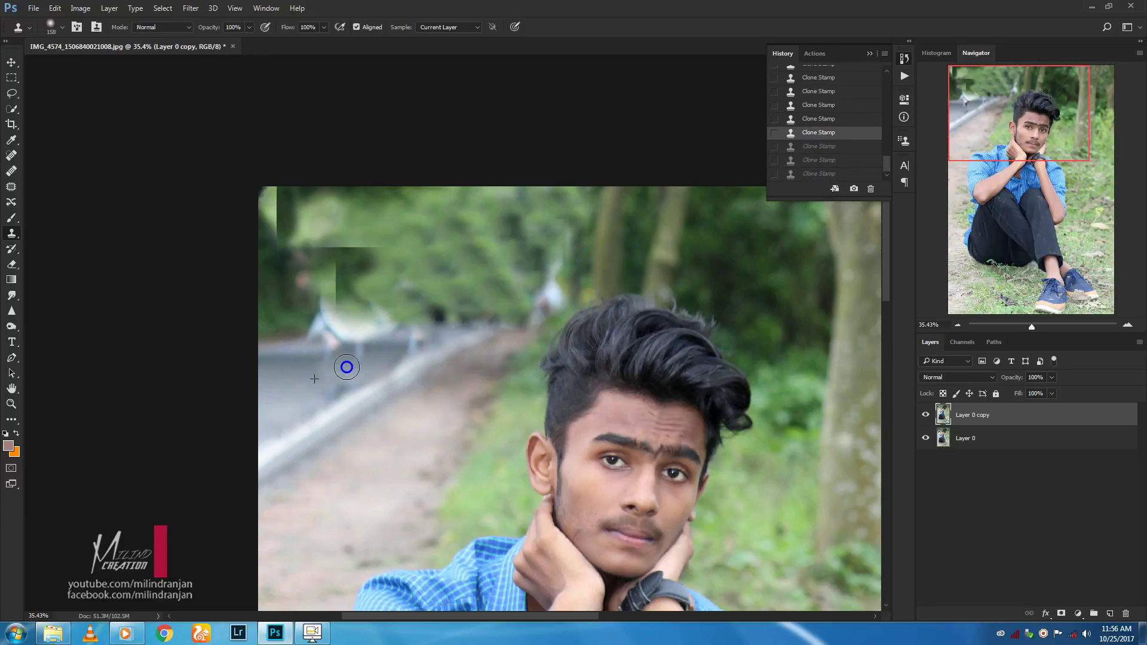
key("ctrl+shift+z")
key("ctrl+shift+z")
key("ctrl+shift+z")
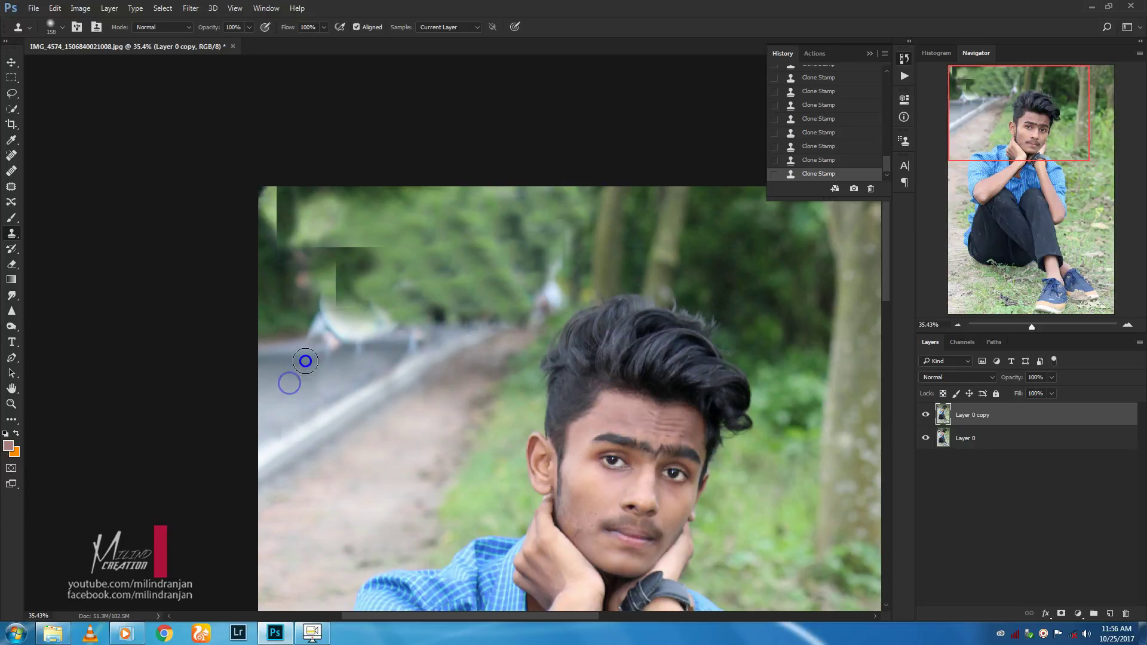
left_click(385, 354, "alt")
left_click_drag(385, 354, 370, 351)
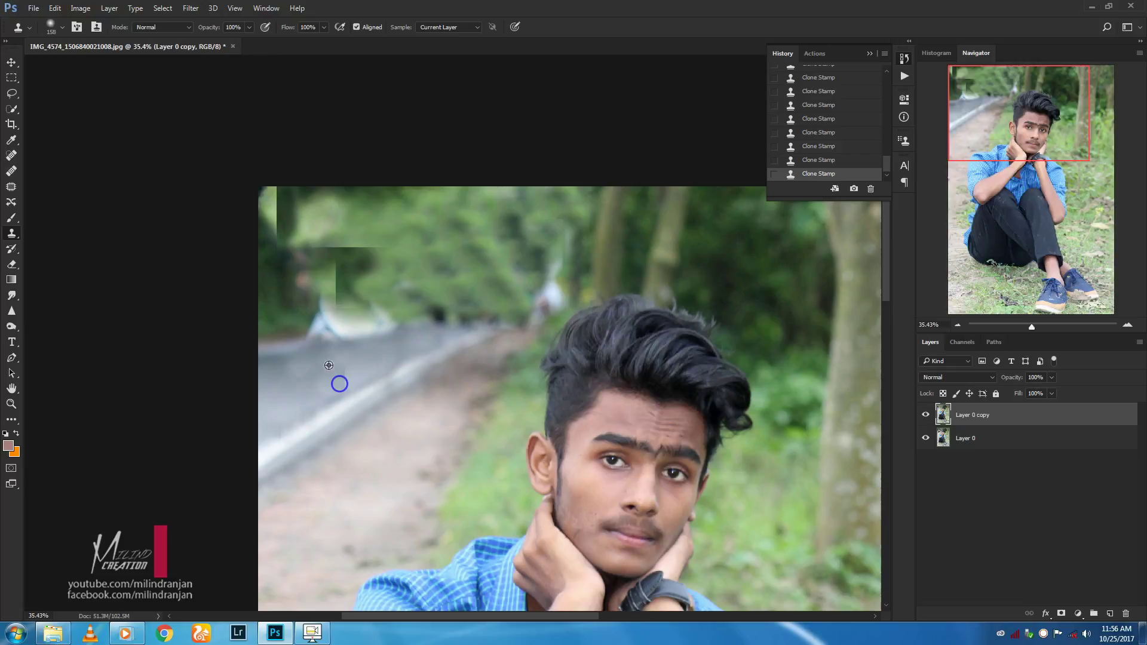
left_click_drag(324, 363, 359, 343)
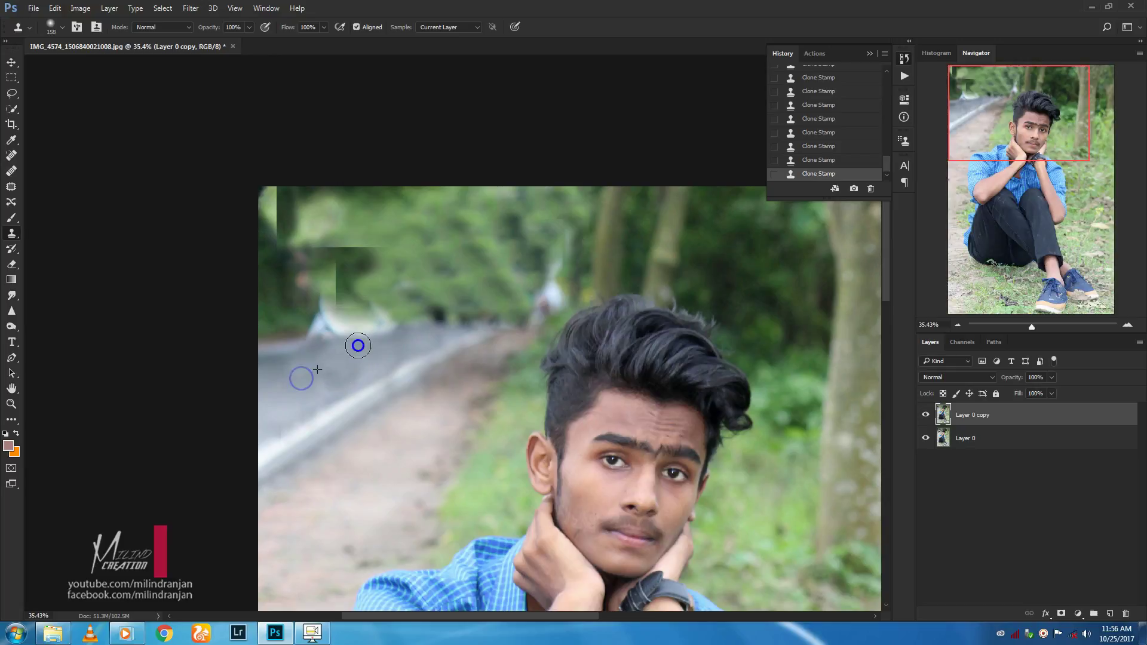
Paint foliage over the patchy top-left area and extend grey wall texture along the road
left_click(386, 261, "alt")
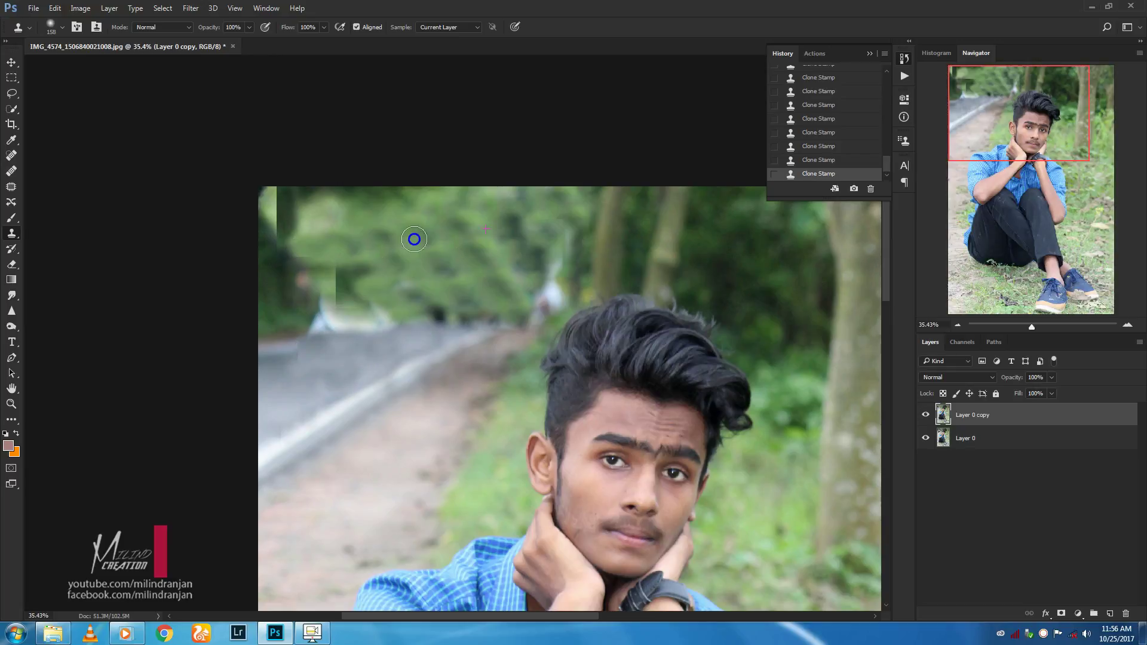
mouse_move(300, 236)
left_mouse_down()
mouse_move(271, 216)
mouse_move(269, 238)
left_mouse_up()
left_click(283, 293, "alt")
left_click_drag(333, 285, 384, 282)
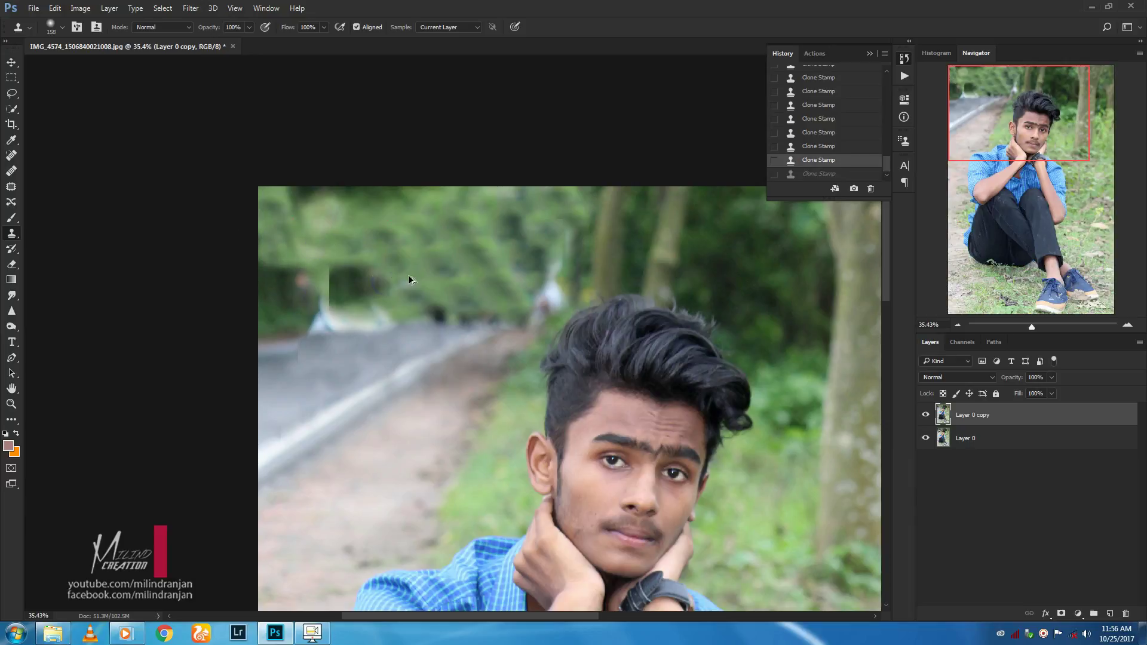
mouse_move(311, 310)
left_mouse_down()
mouse_move(405, 307)
mouse_move(316, 288)
left_mouse_up()
mouse_move(299, 359)
left_mouse_down()
mouse_move(479, 310)
mouse_move(472, 296)
mouse_move(301, 237)
mouse_move(309, 250)
left_mouse_up()
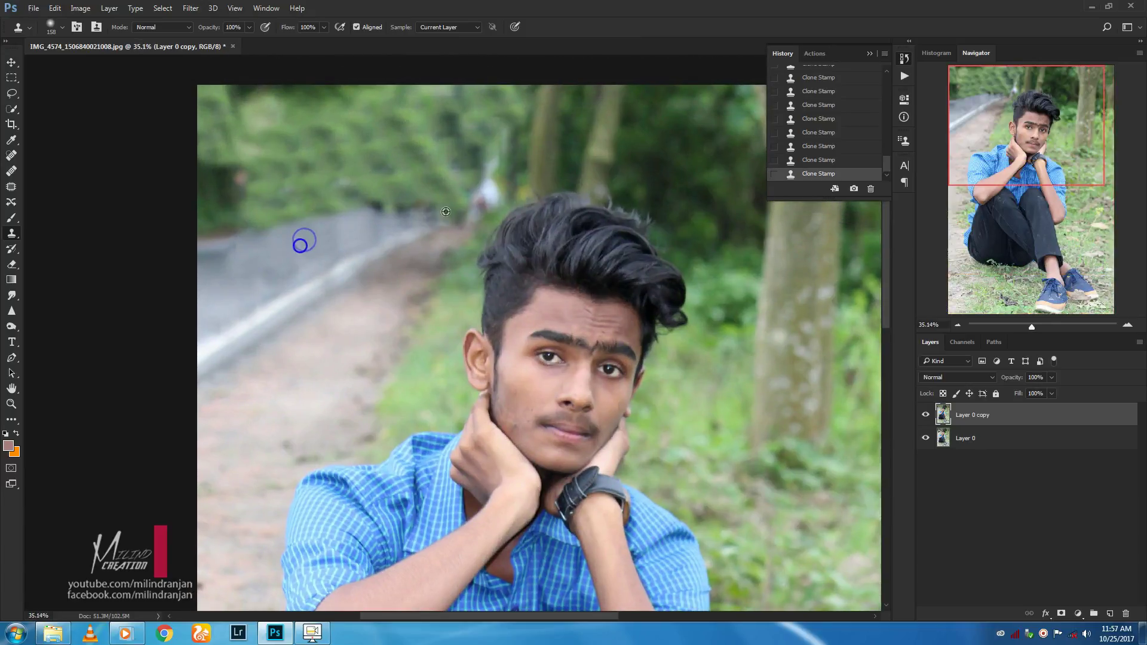
scroll(484, 191, "down", 3)
Enlarge the clone brush to 306 px and clone foliage over the top-left greenery
scroll(480, 179, "down", 3)
scroll(480, 180, "down", 2)
scroll(409, 212, "up", 2)
mouse_move(126, 46)
left_mouse_down()
mouse_move(357, 244)
mouse_move(407, 91)
mouse_move(405, 31)
mouse_move(418, 45)
left_mouse_up()
scroll(362, 264, "up", 3)
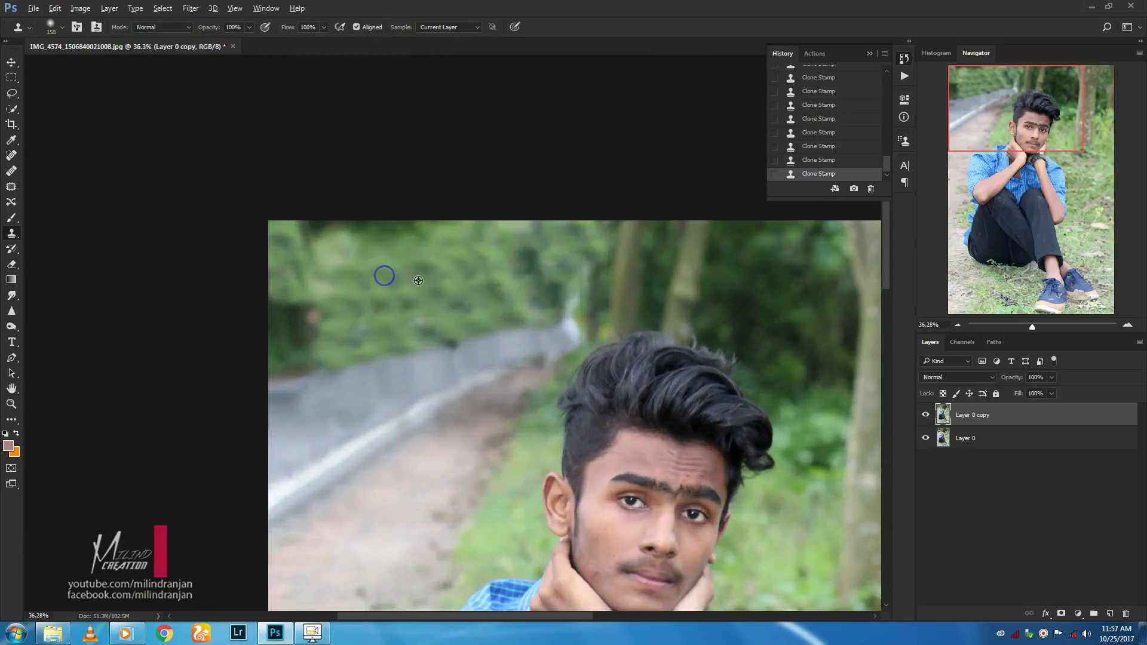
right_click(706, 346)
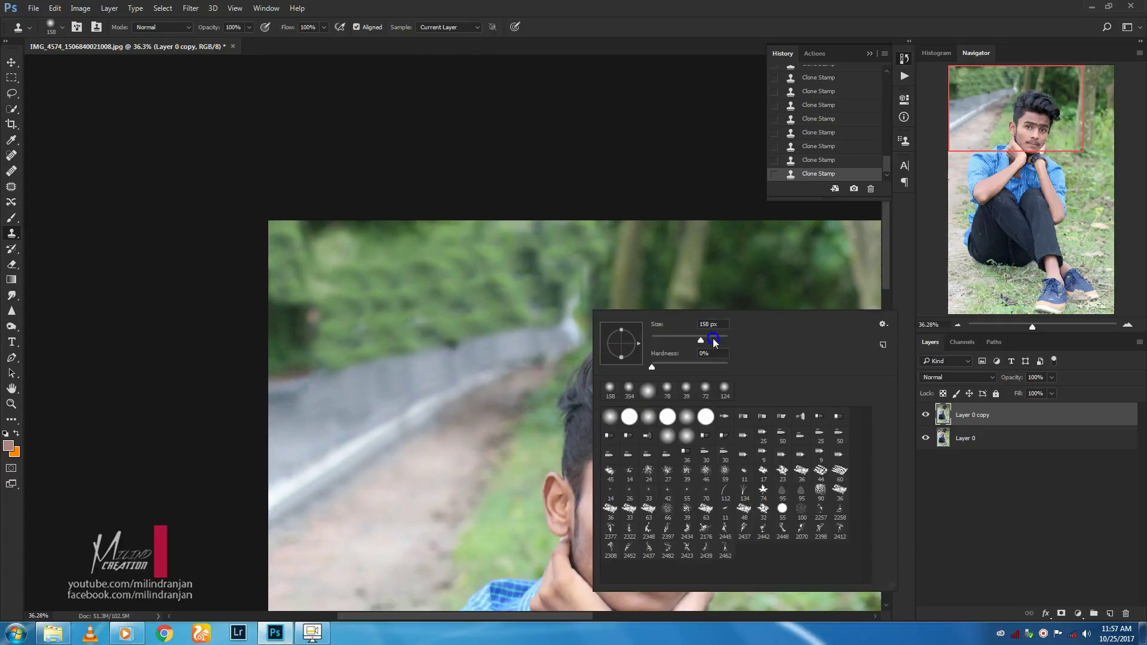
key("Return")
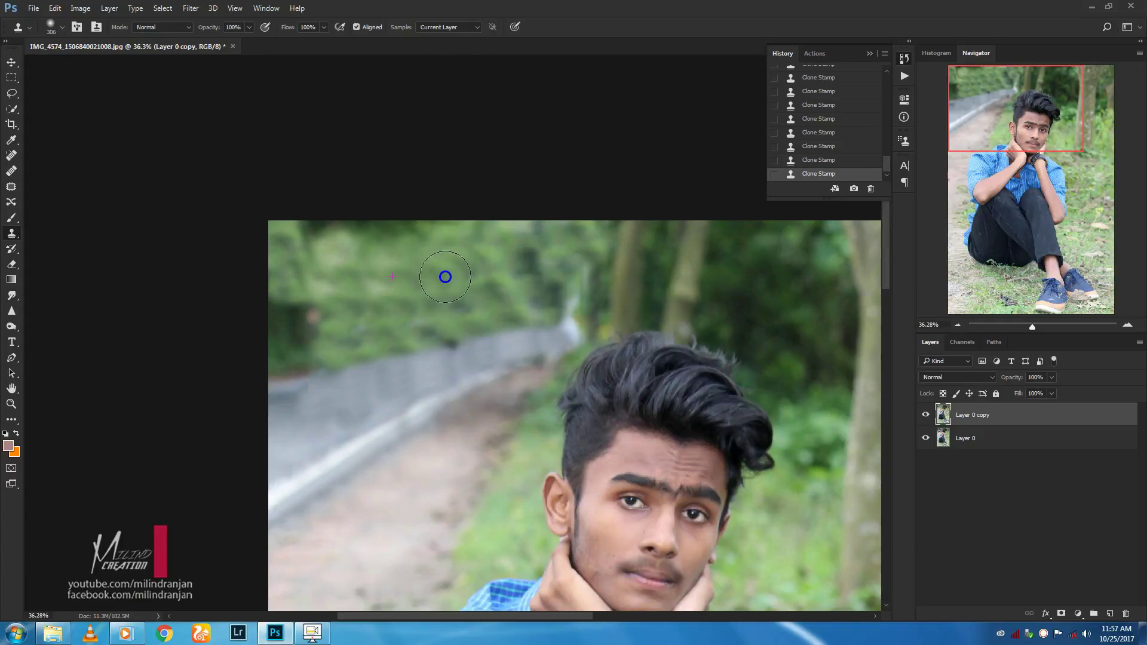
left_click(444, 278, "alt")
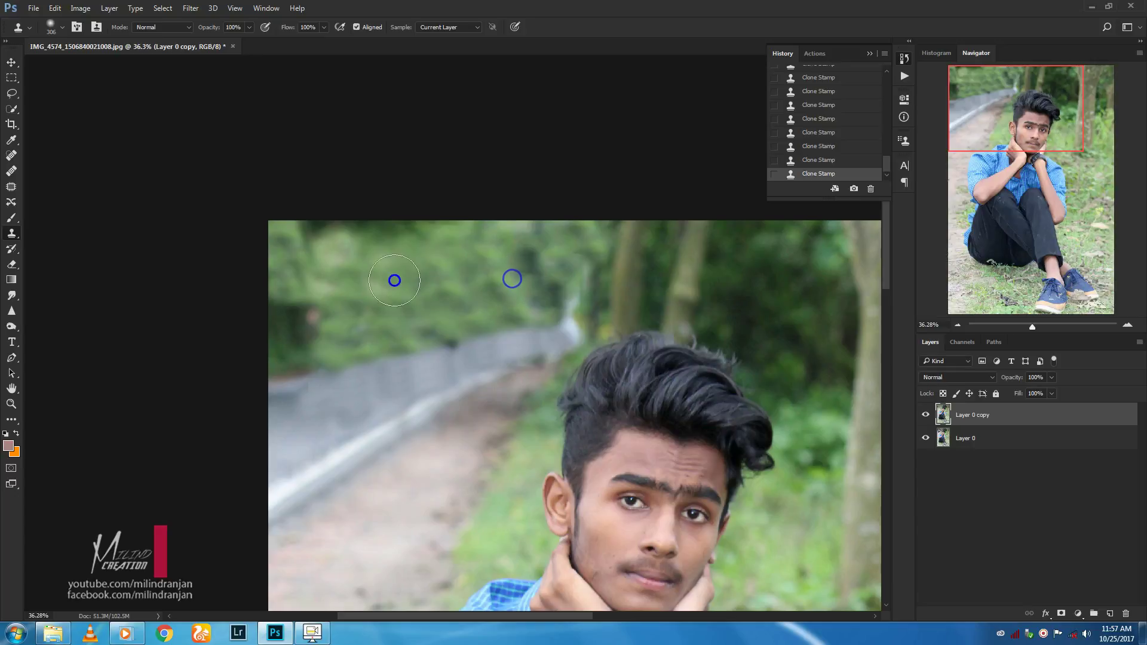
left_click(396, 271)
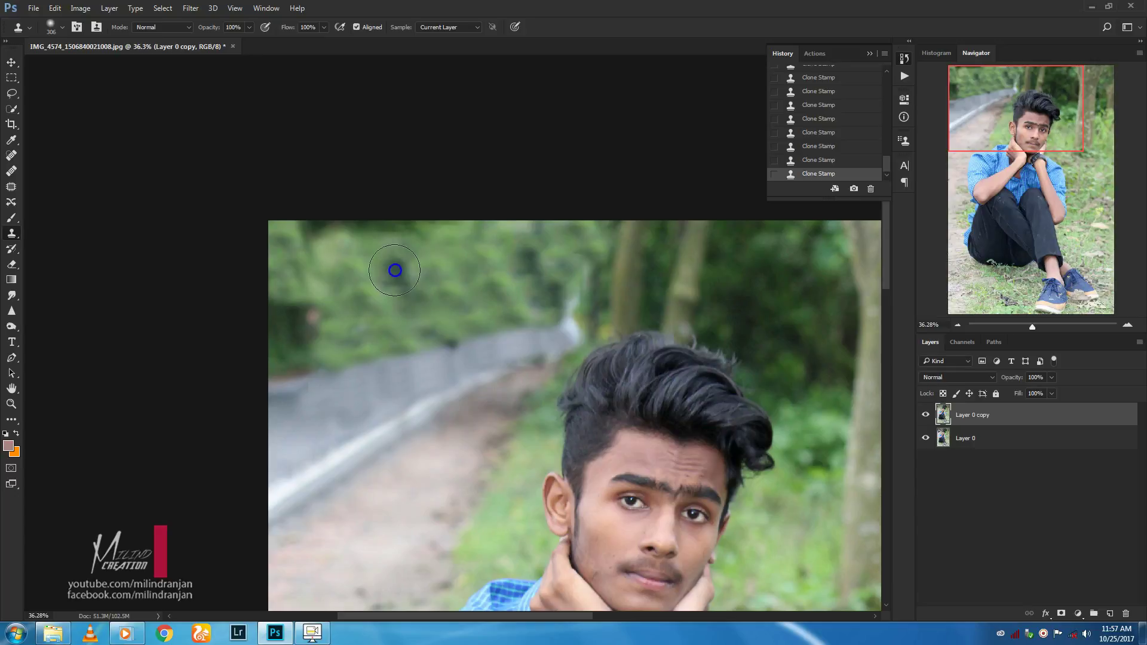
Zoom onto the subject's feet and select the Spot Healing Brush
scroll(389, 230, "down", 1, "alt")
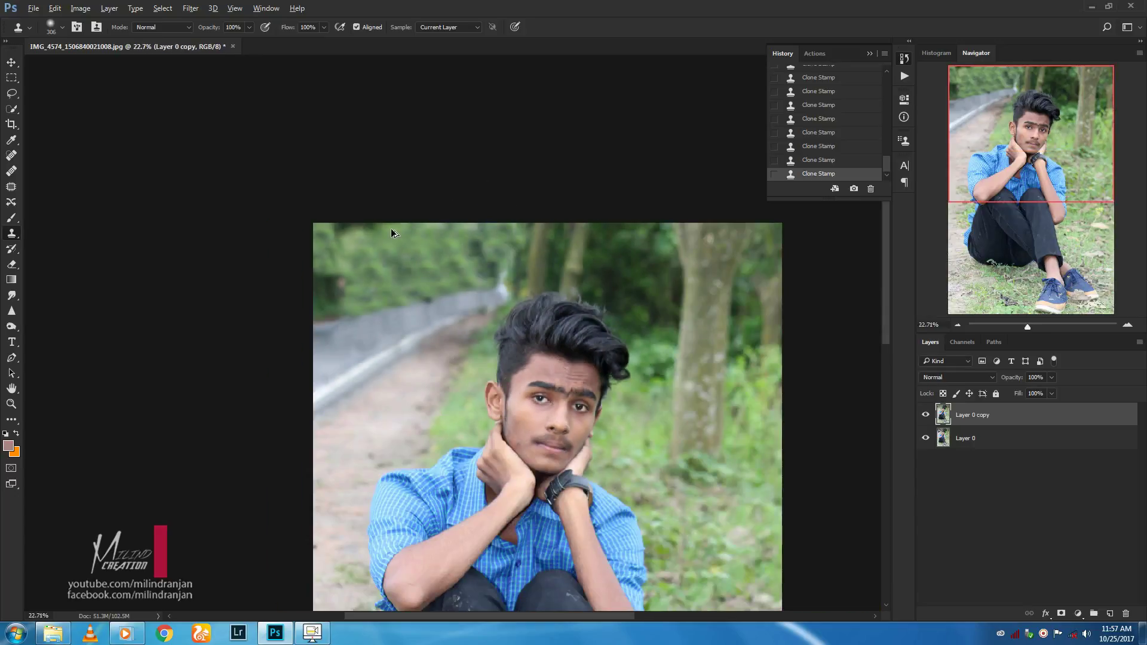
scroll(391, 233, "down", 1, "alt")
scroll(390, 234, "up", 2)
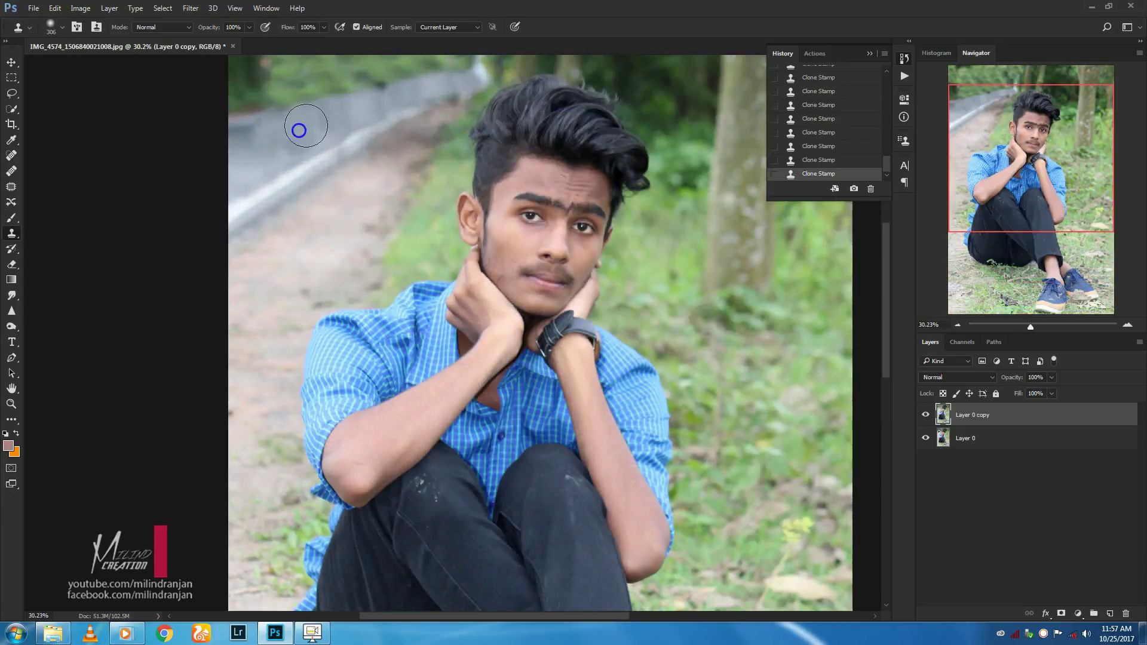
scroll(412, 84, "down", 1)
scroll(574, 138, "down", 1)
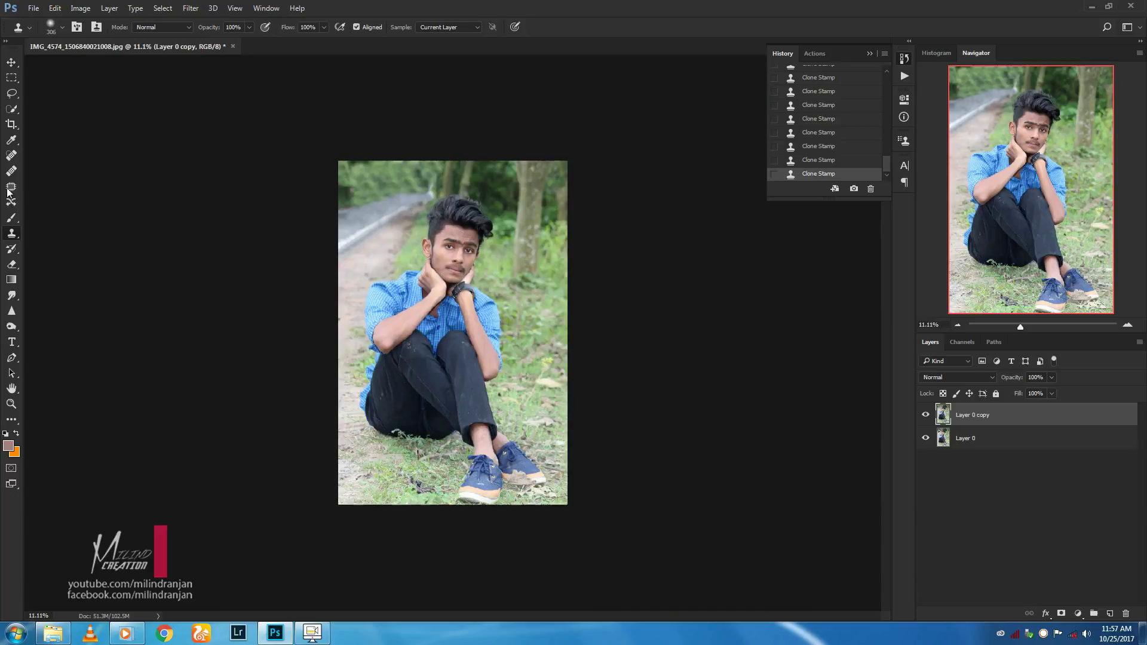
left_click(9, 156)
scroll(418, 512, "up", 2)
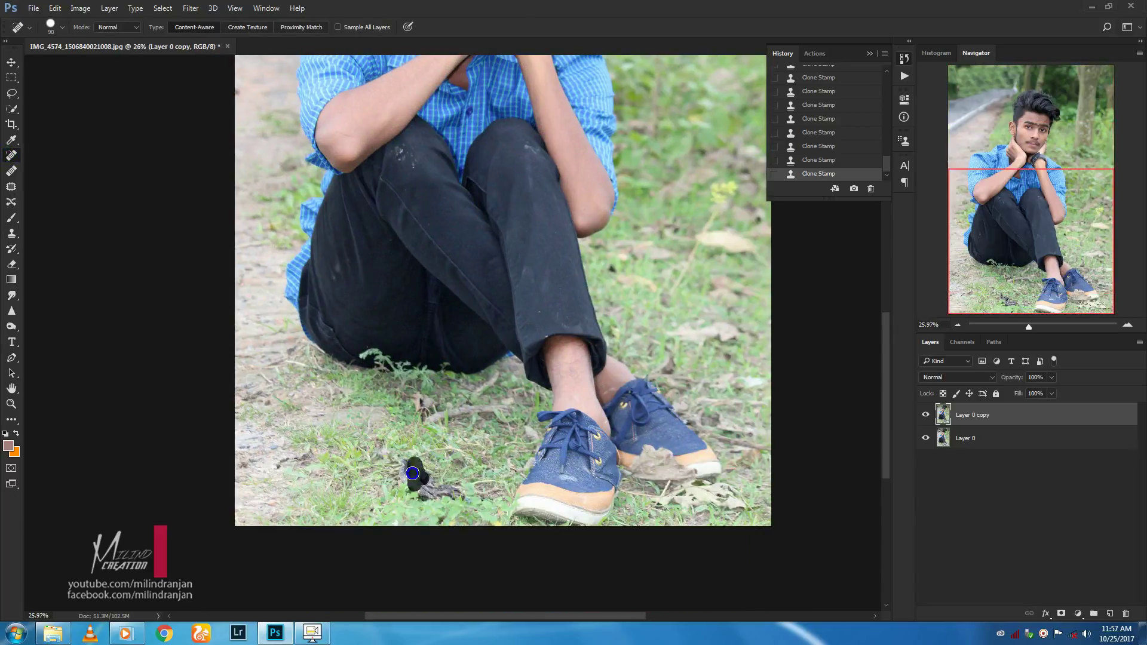
Spot-heal five dark marks in the grass near the shoes, then duplicate the layer
left_click_drag(412, 474, 419, 487)
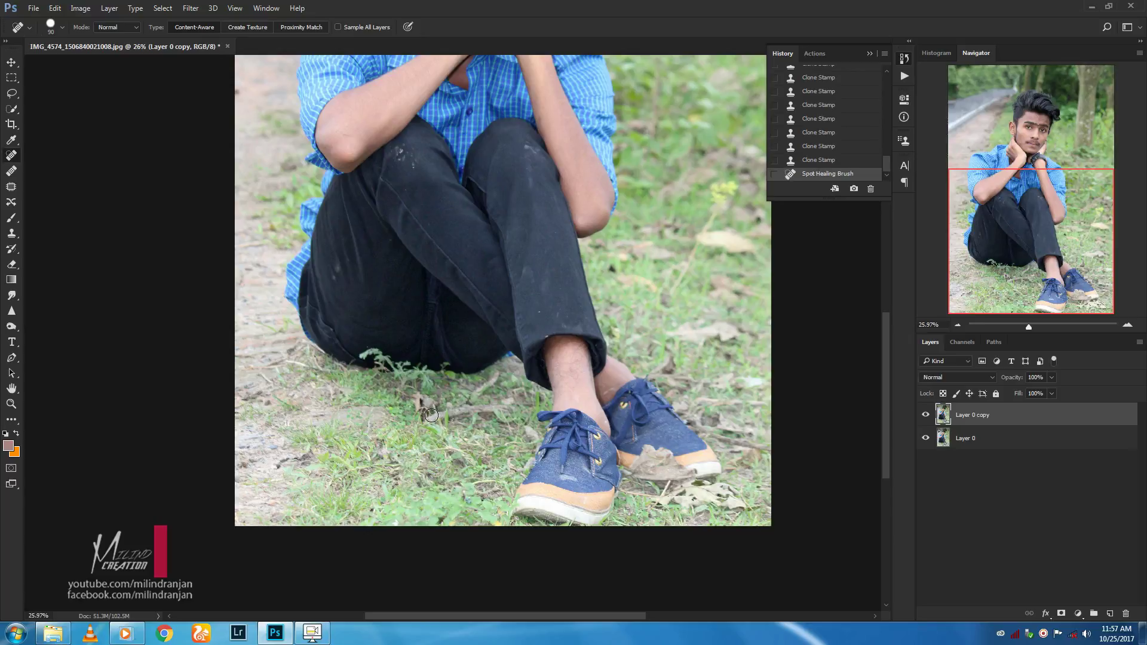
left_click_drag(431, 415, 515, 405)
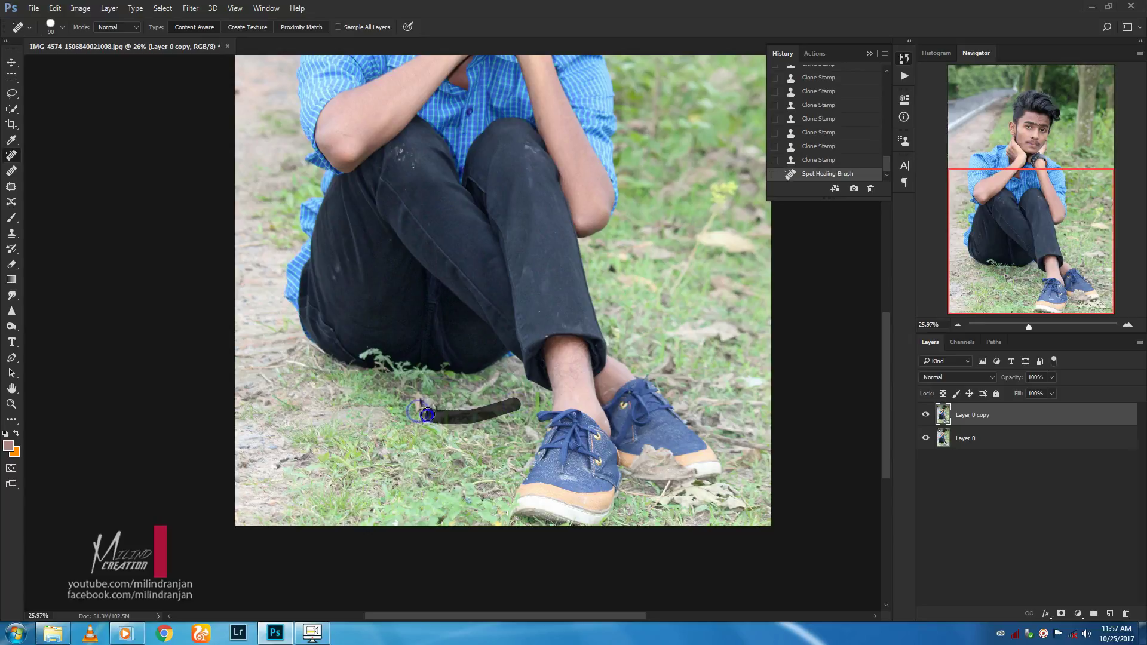
left_click_drag(414, 402, 427, 413)
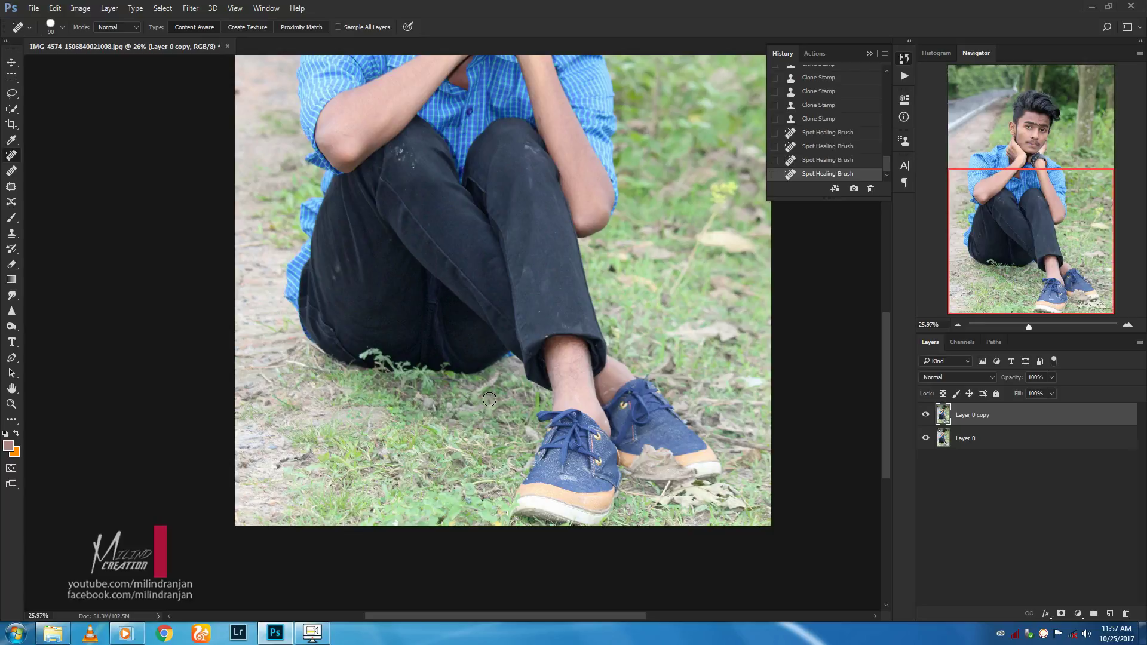
left_click_drag(493, 380, 440, 413)
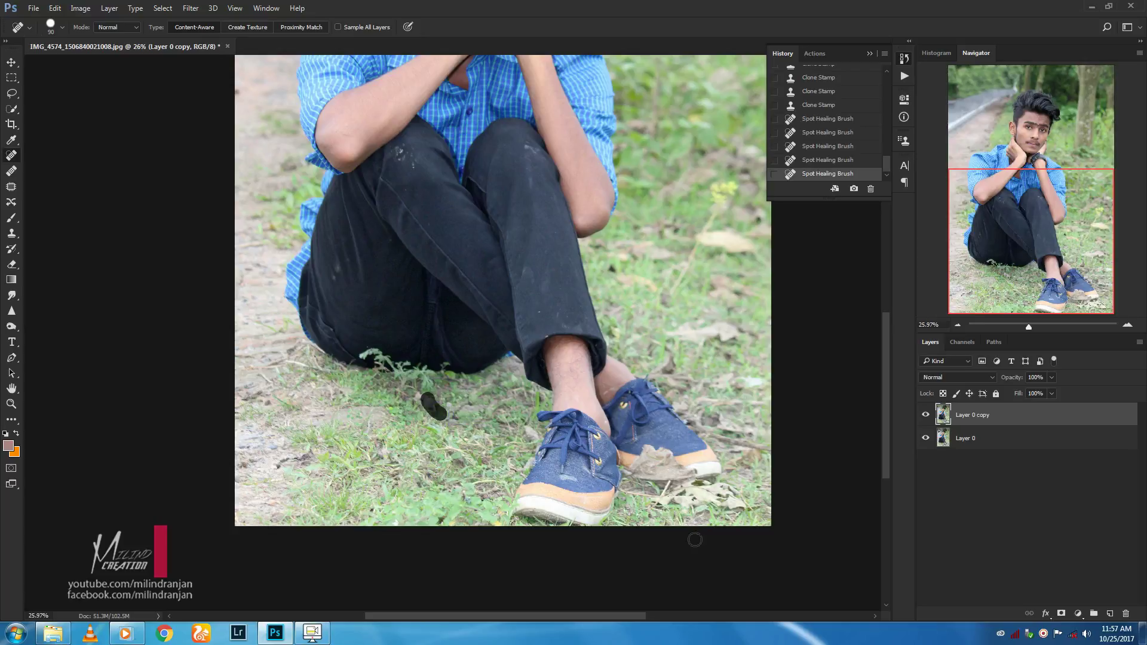
left_click_drag(714, 185, 706, 222)
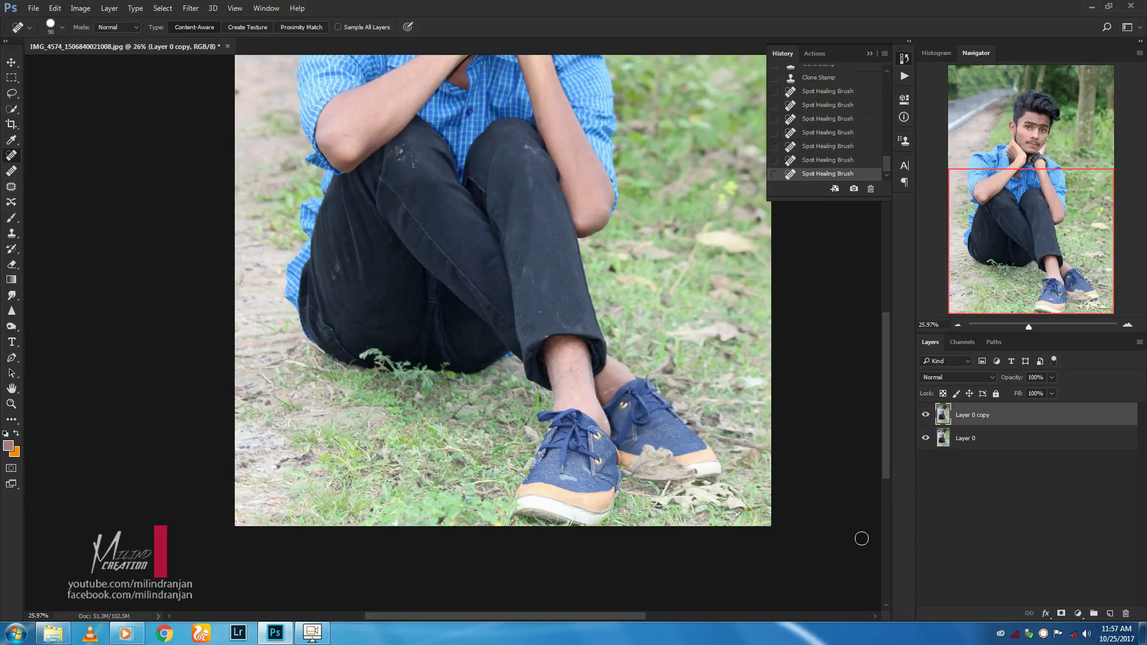
key("ctrl+j")
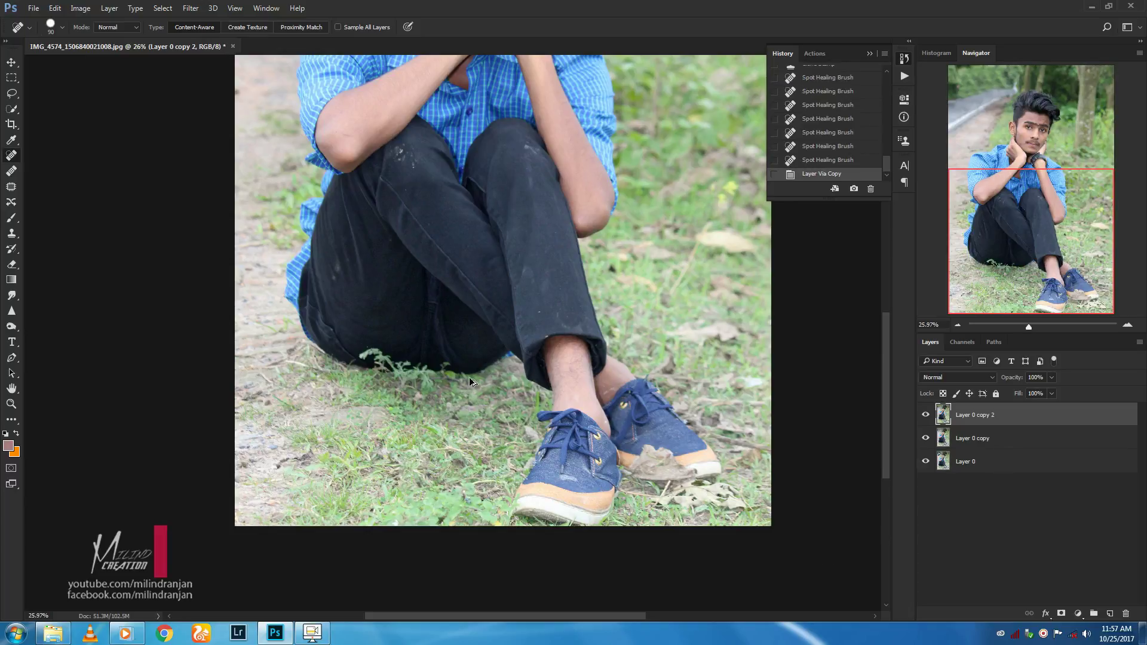
Fit the whole photo in view and launch Filter > Camera Raw Filter
key("ctrl+0")
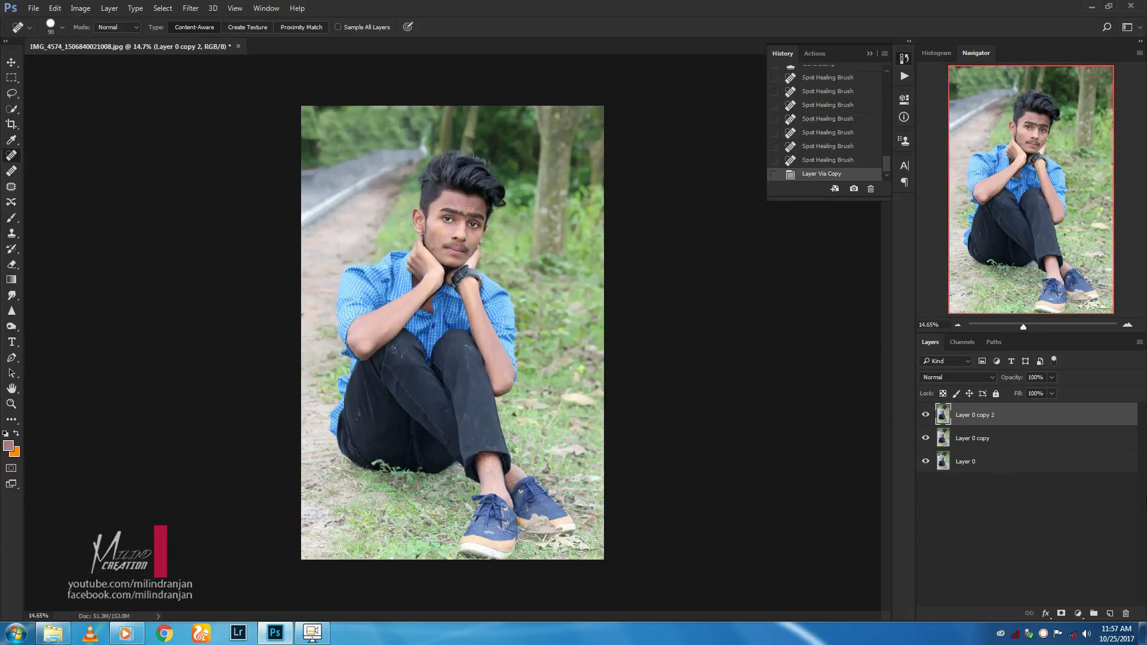
left_click(191, 9)
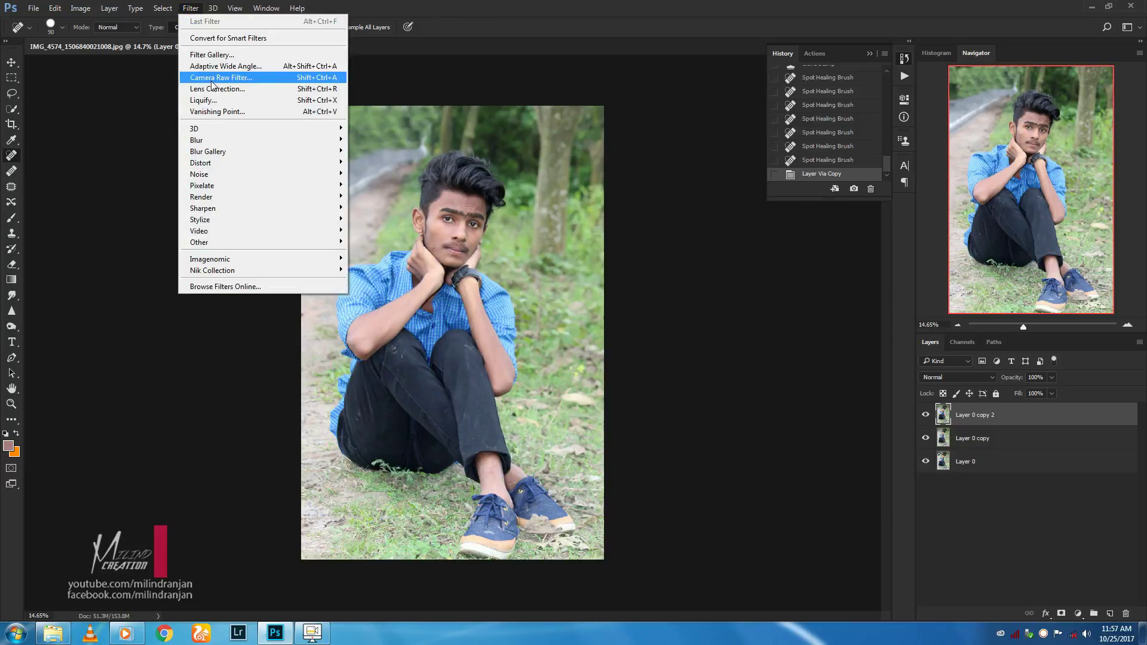
left_click(215, 79)
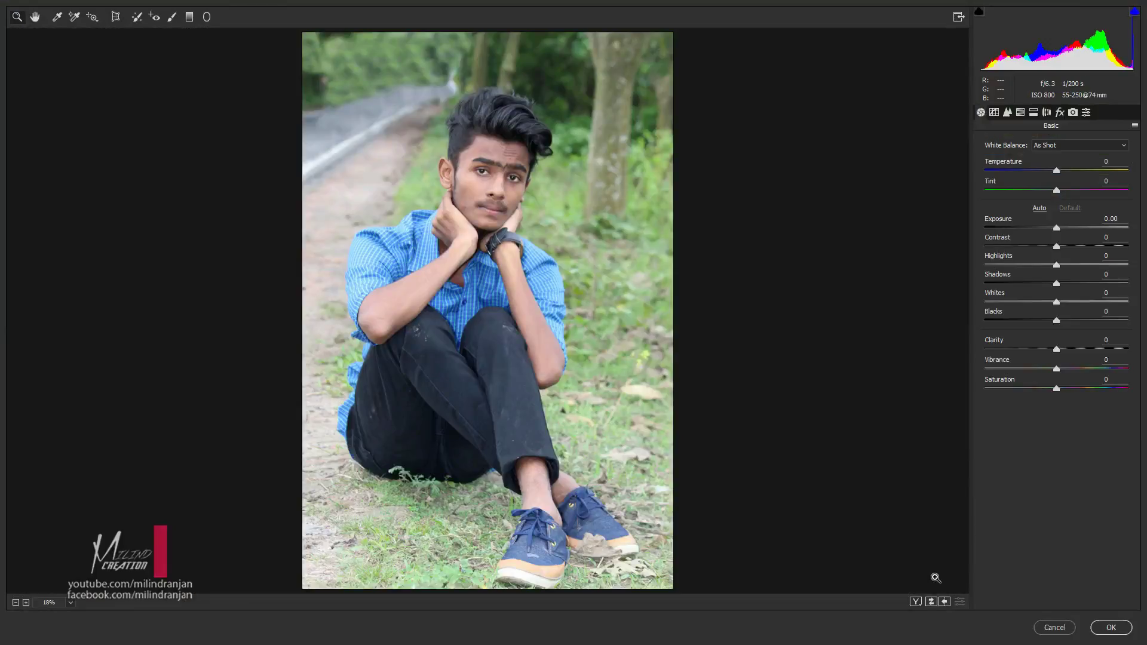
Set Whites +17, Blacks -22, curve Shadows -19, Darks +23 and Vibrance +33
mouse_move(1056, 302)
left_mouse_down()
mouse_move(1069, 302)
mouse_move(1041, 321)
left_mouse_up()
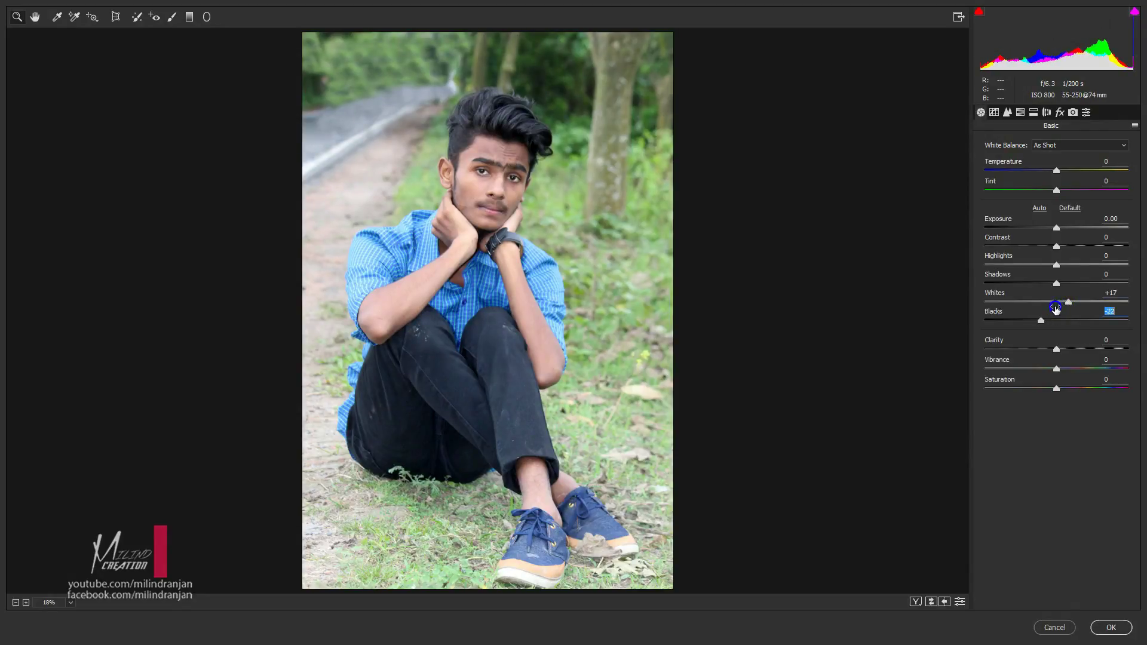
left_click(995, 113)
mouse_move(1060, 386)
left_mouse_down()
mouse_move(1045, 389)
mouse_move(1069, 372)
mouse_move(1037, 392)
mouse_move(1091, 371)
left_mouse_up()
left_click(981, 112)
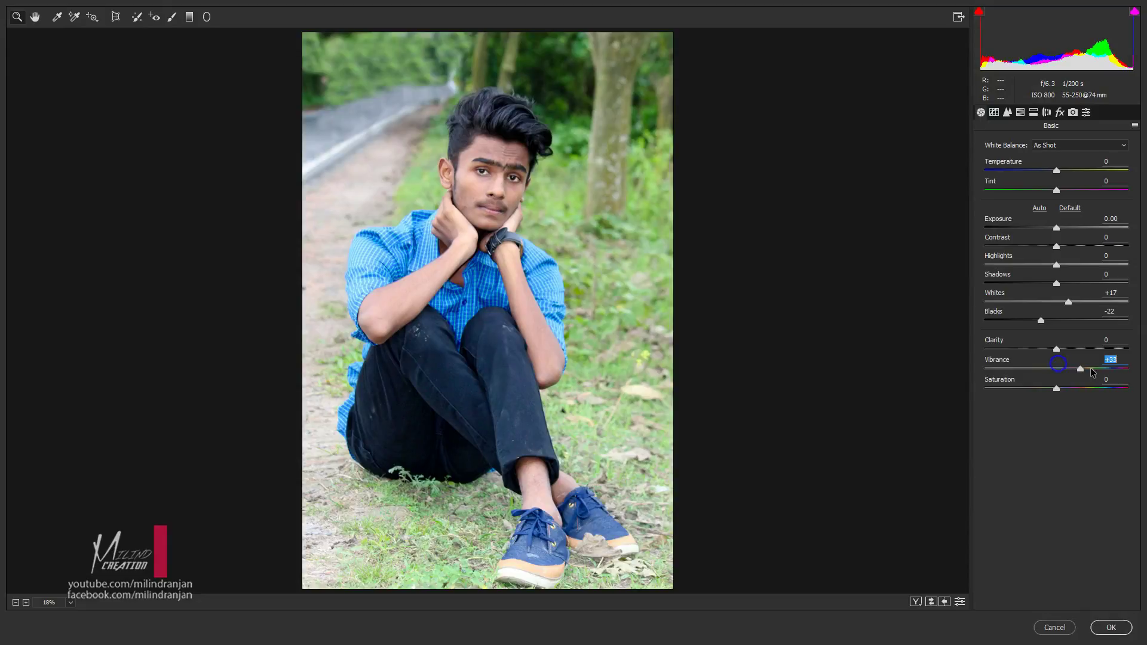
left_click(1021, 112)
left_click(1024, 163)
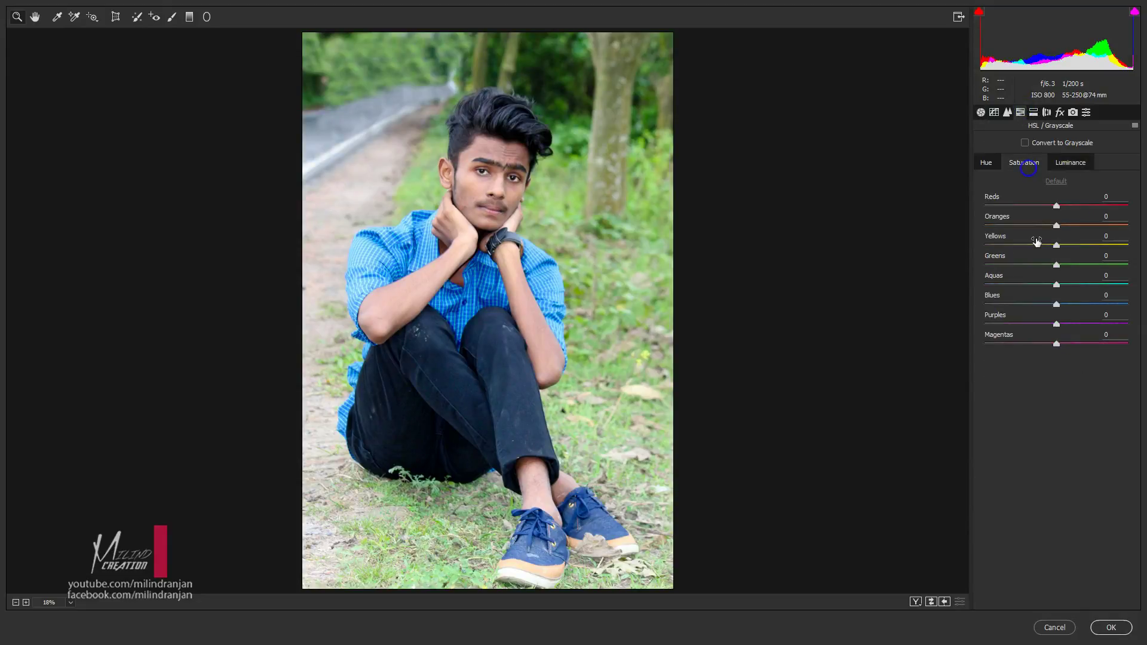
Raise Greens saturation to +100, boost Yellows saturation and shift the Greens hue to -27
left_click_drag(1056, 264, 1130, 262)
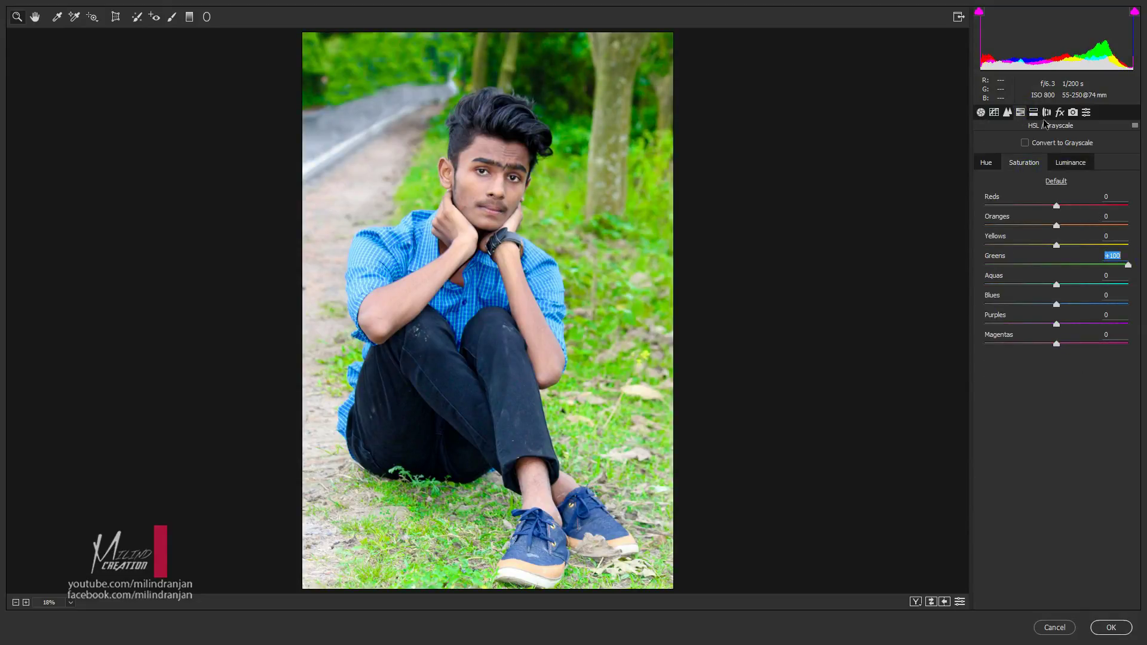
left_click_drag(1057, 245, 1073, 244)
left_click(987, 163)
left_click_drag(1057, 257, 1051, 256)
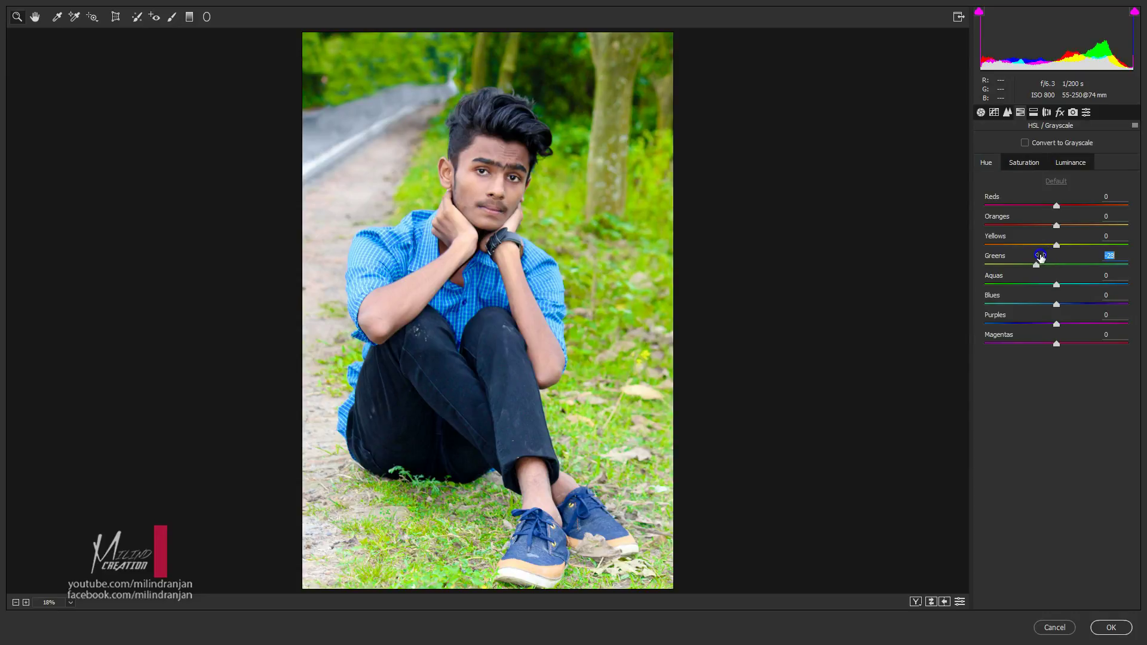
mouse_move(1044, 256)
left_mouse_down()
mouse_move(1063, 258)
mouse_move(1050, 258)
mouse_move(1068, 240)
left_mouse_up()
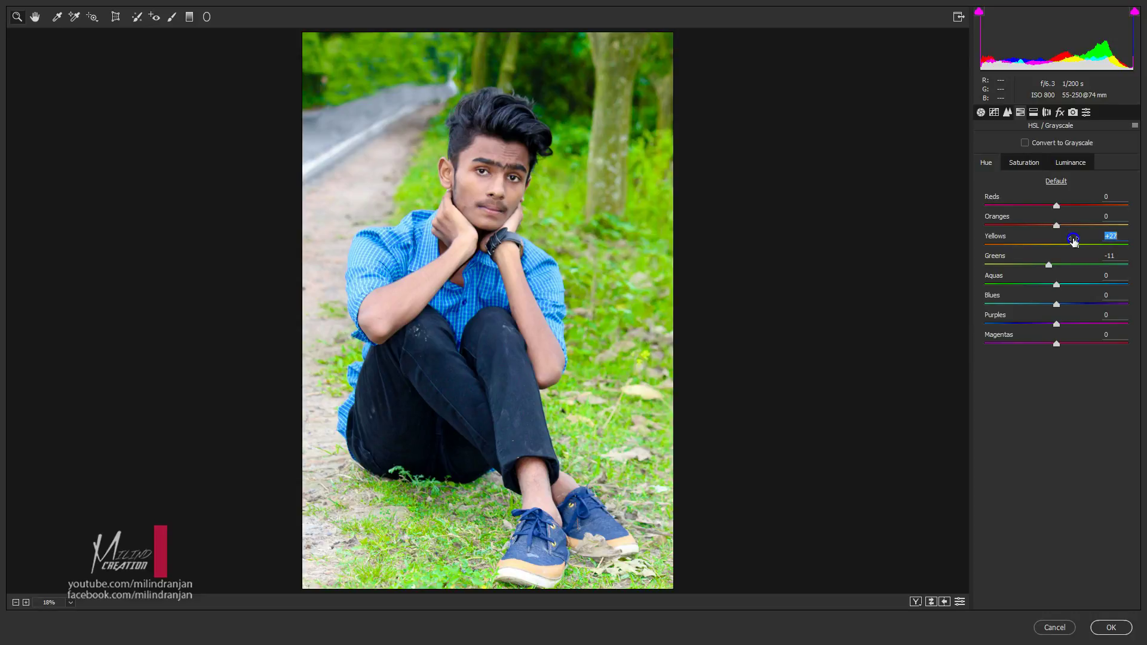
left_click_drag(1063, 263, 1053, 263)
Boost Blues saturation for the shirt and apply the Camera Raw filter
left_click(1019, 158)
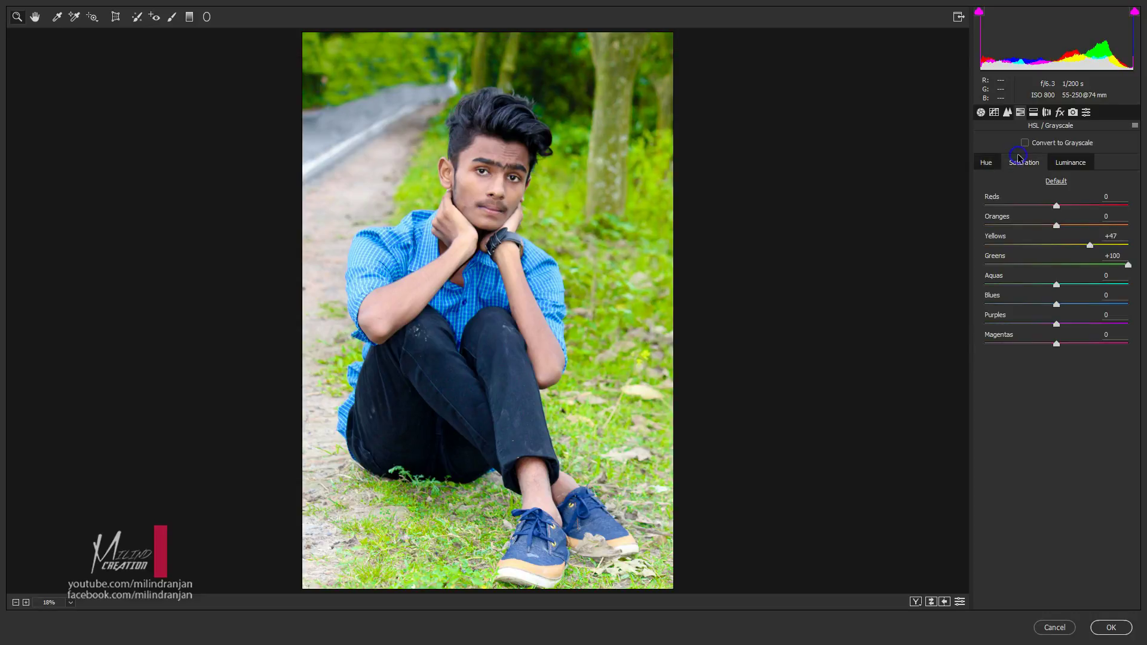
left_click_drag(1066, 295, 1092, 299)
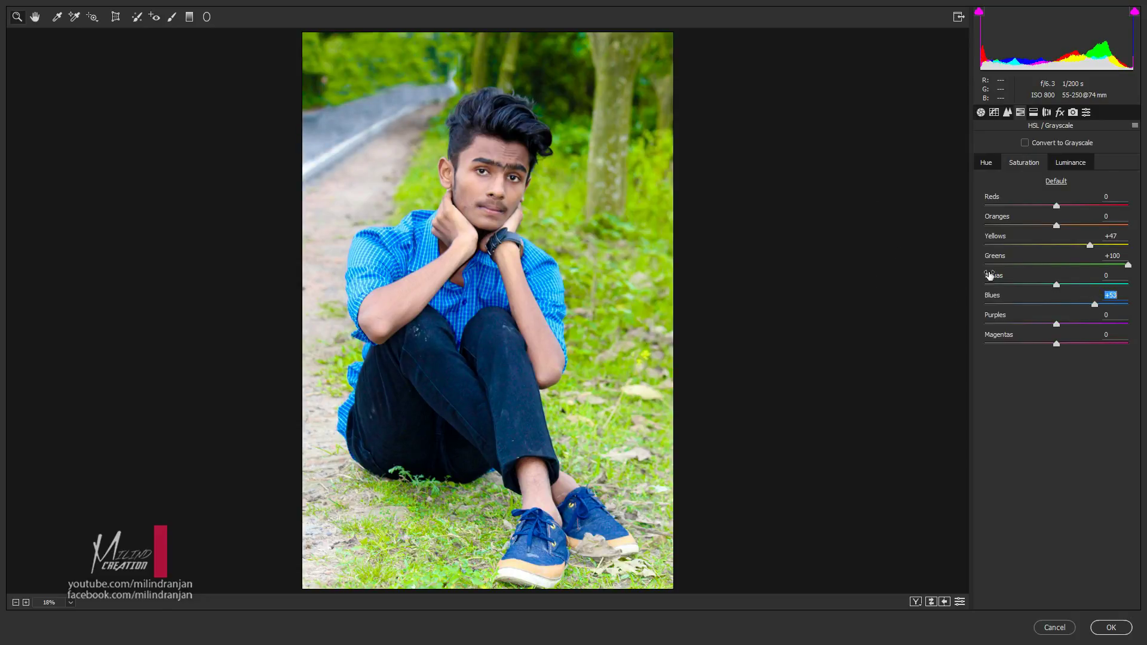
left_click(978, 163)
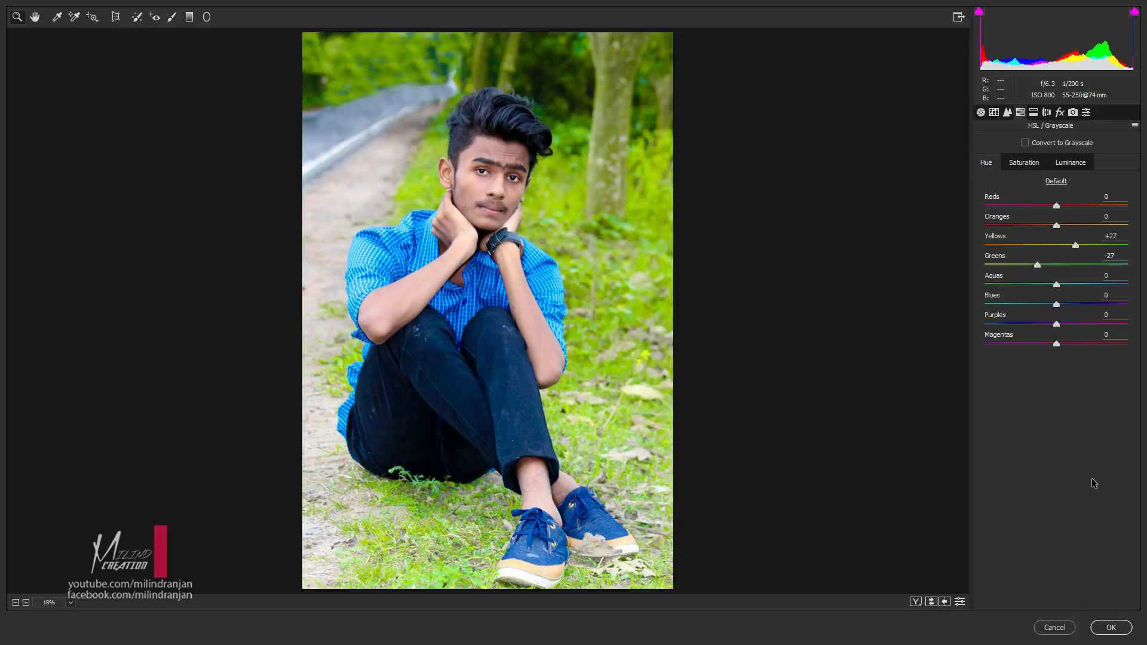
left_click(1112, 629)
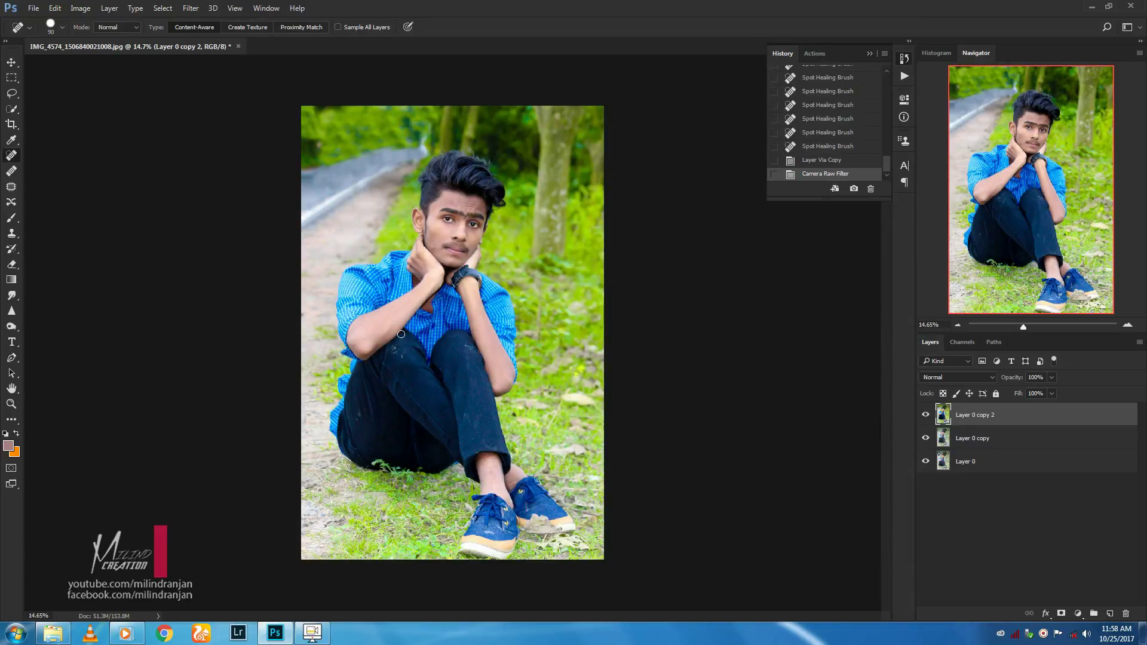
Spot-heal the white specks on both jeans knees, the left leg and the right shin
scroll(401, 334, "up", 3)
scroll(400, 334, "up", 2)
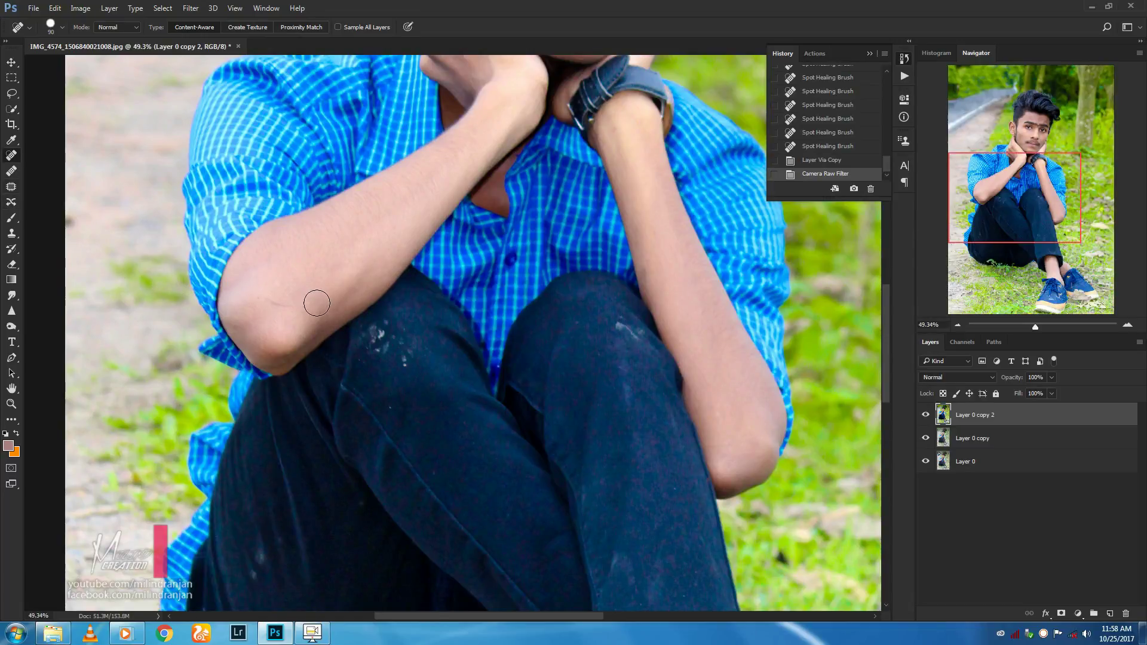
mouse_move(367, 328)
left_mouse_down()
mouse_move(388, 330)
mouse_move(399, 349)
left_mouse_up()
left_click(404, 358)
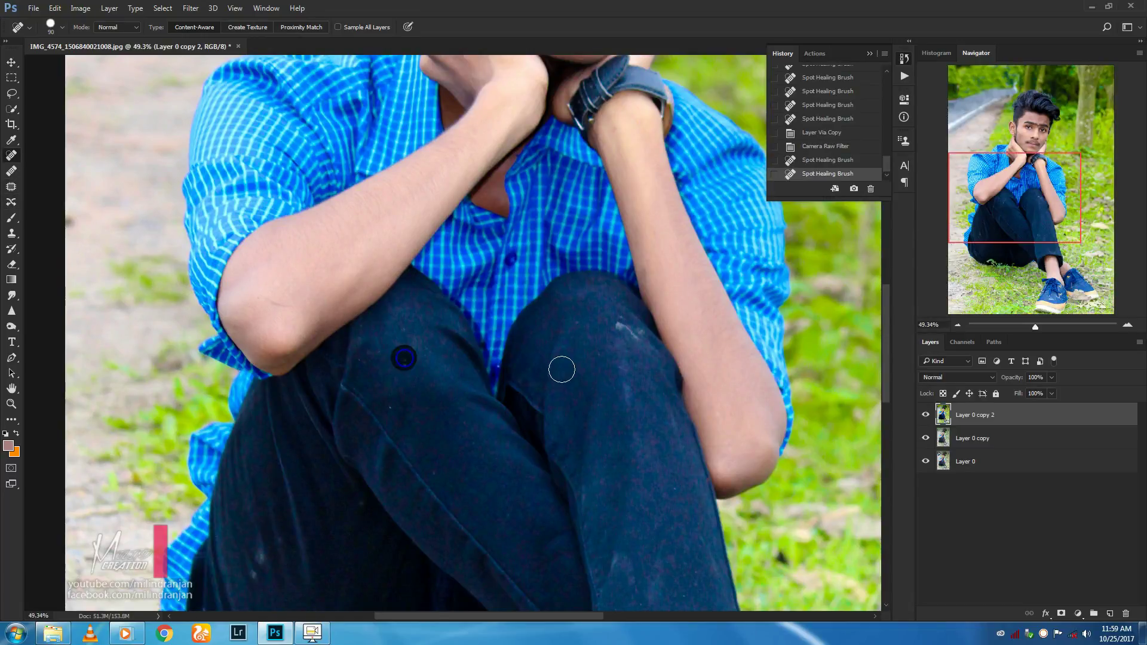
left_click(628, 333)
left_click(616, 327)
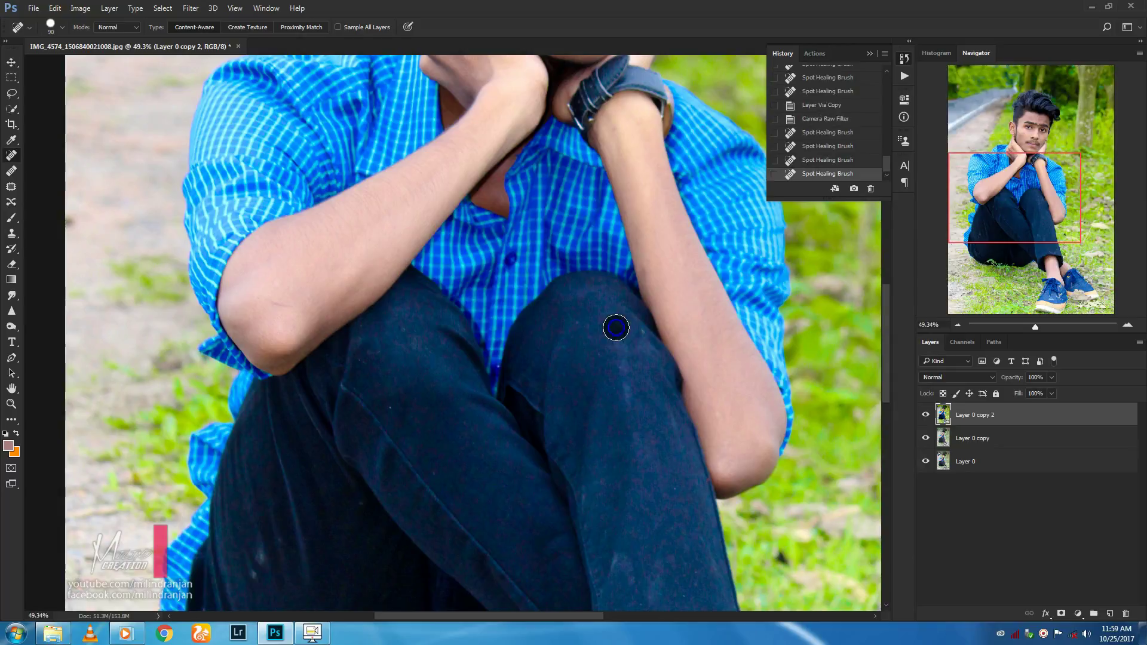
scroll(621, 359, "down", 2)
left_click(617, 361)
scroll(310, 443, "down", 2)
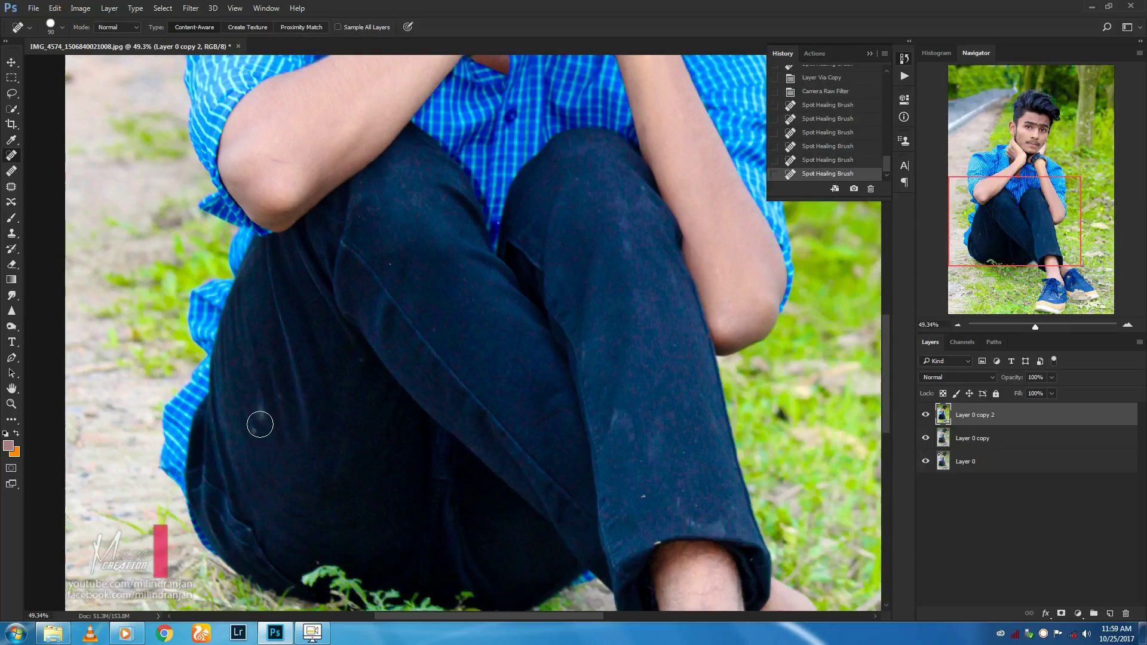
left_click(260, 425)
left_click(627, 410)
scroll(627, 410, "down", 1)
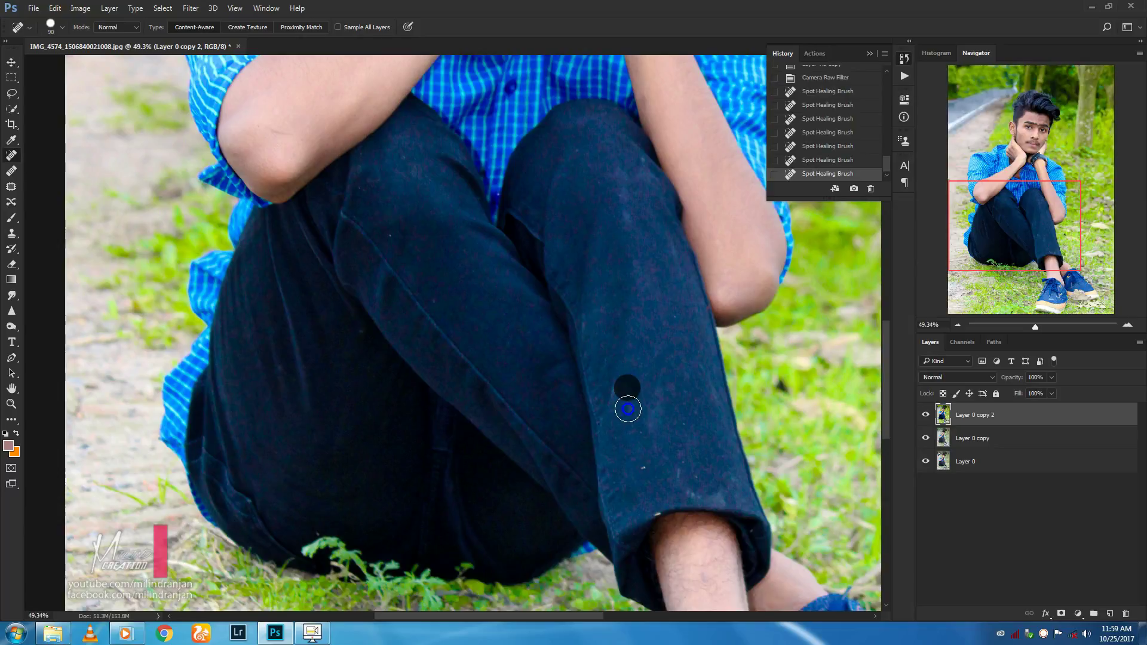
left_click(643, 459)
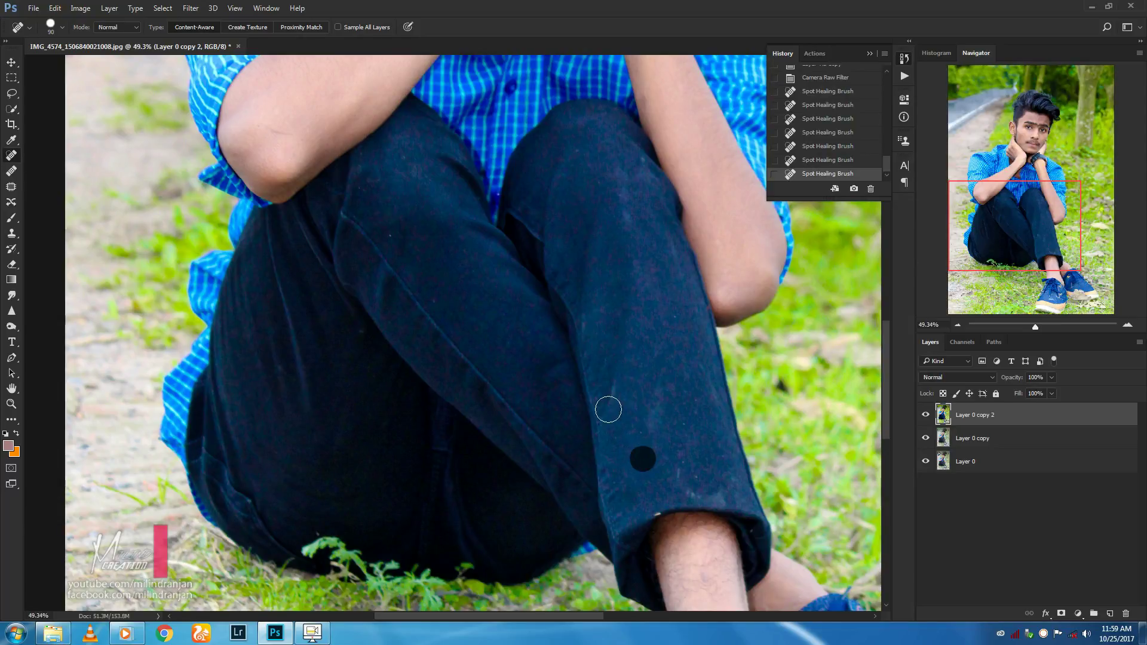
scroll(351, 243, "up", 2)
scroll(282, 209, "up", 1)
Heal the mark on the left elbow and the blemishes on the cheek
left_click(276, 210)
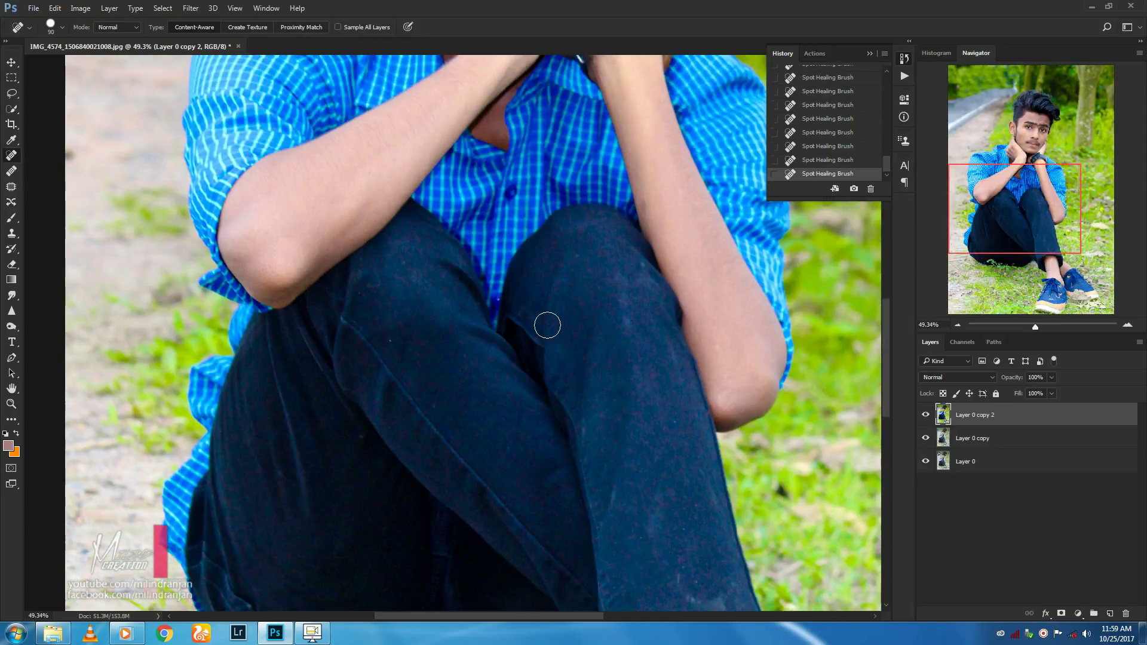
scroll(547, 325, "up", 4)
scroll(547, 325, "up", 2)
scroll(547, 325, "up", 2)
scroll(544, 257, "up", 2)
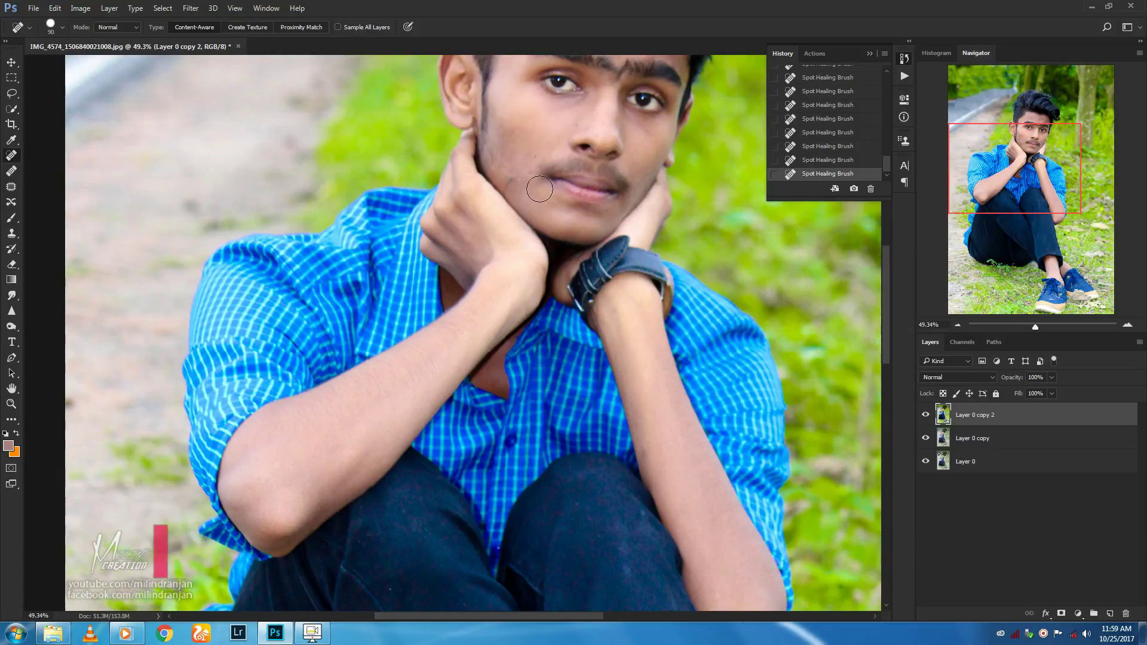
left_click(509, 178)
left_click(535, 217)
scroll(533, 179, "up", 2)
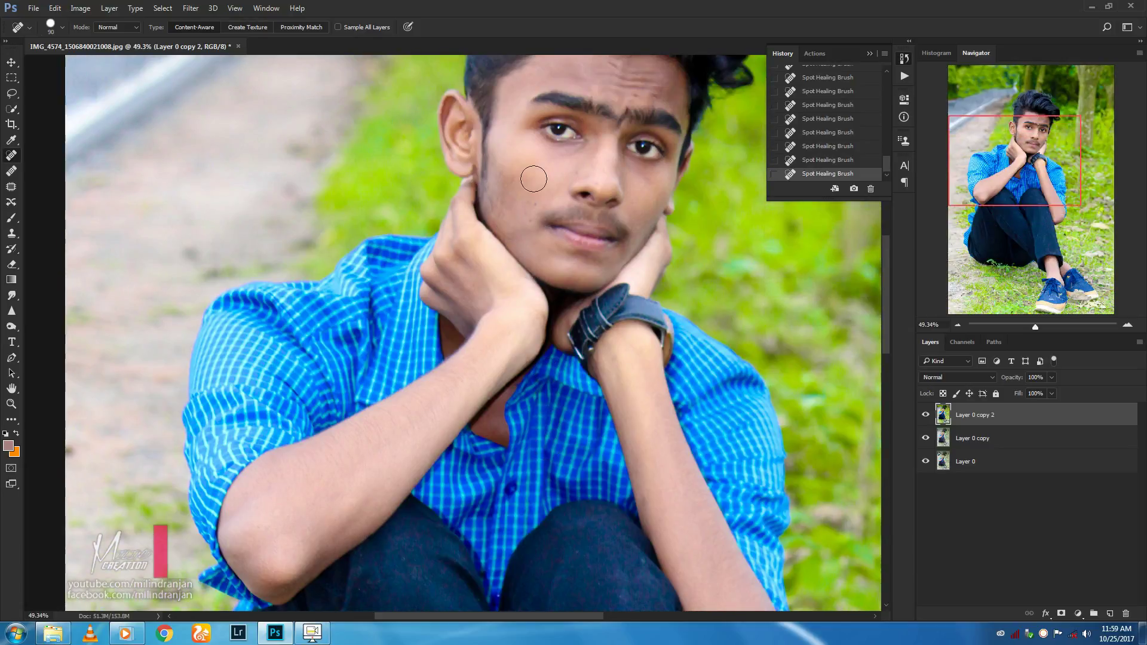
left_click(528, 202)
left_click(527, 221)
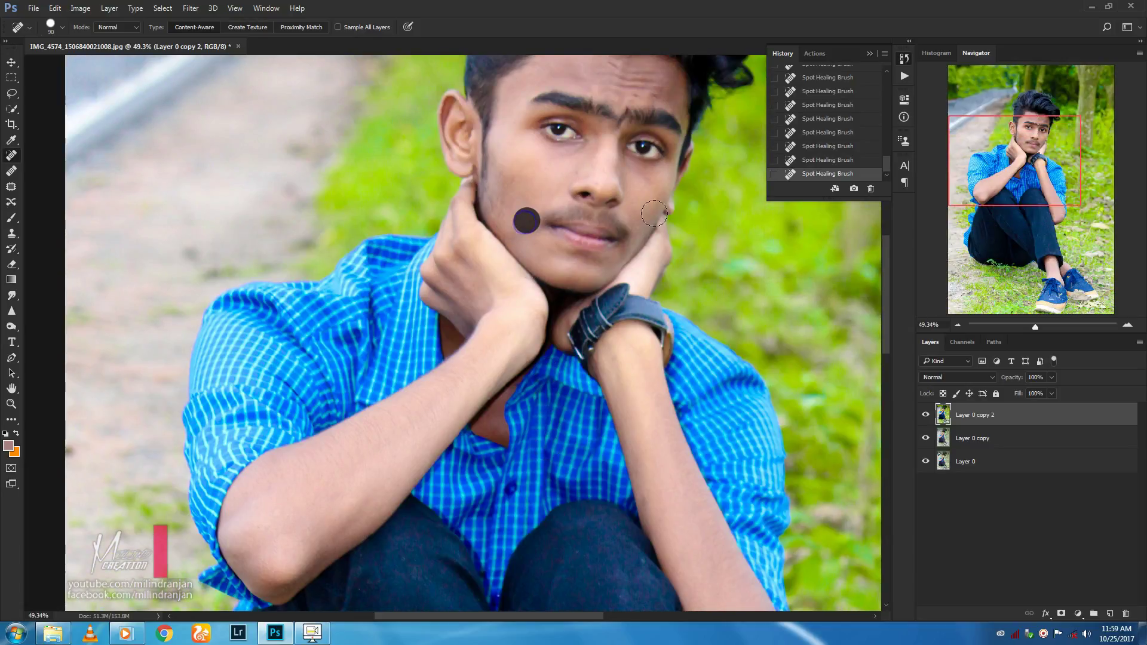
scroll(619, 200, "up", 3)
key("ctrl+z")
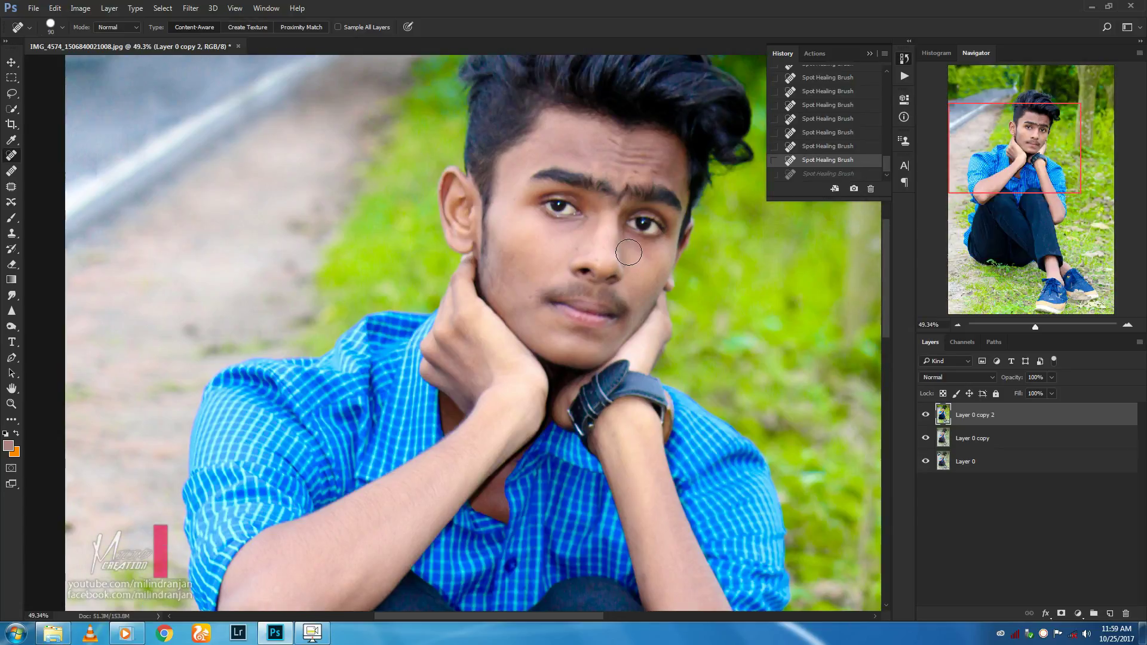
scroll(657, 293, "down", 1)
scroll(670, 308, "down", 3)
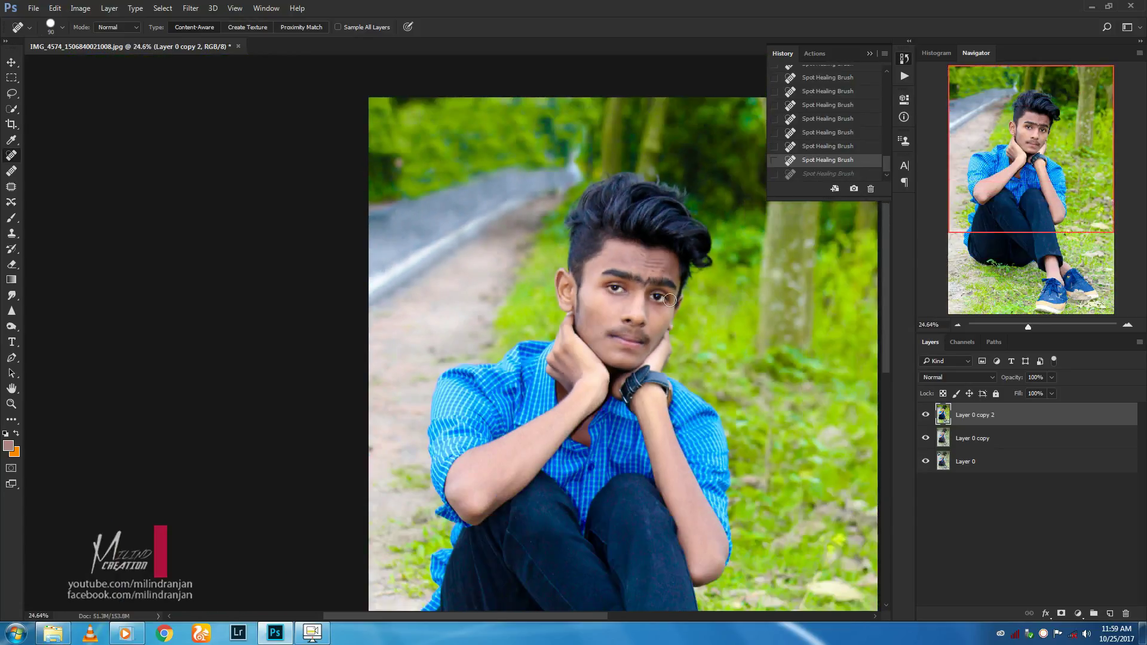
scroll(651, 224, "up", 3)
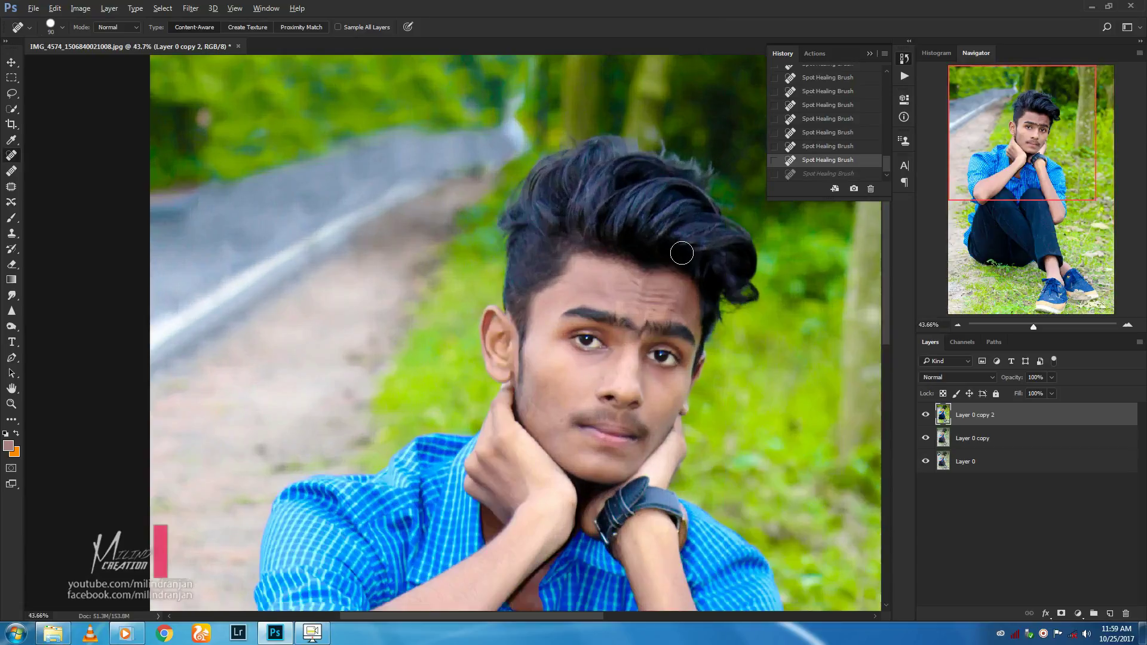
Try erasing part of the hair, then undo the eraser strokes
left_click(12, 264)
mouse_move(562, 236)
left_mouse_down()
mouse_move(609, 174)
mouse_move(677, 222)
left_mouse_up()
key("ctrl+alt+z")
key("ctrl+alt+z")
scroll(696, 243, "down", 4)
scroll(628, 232, "down", 2)
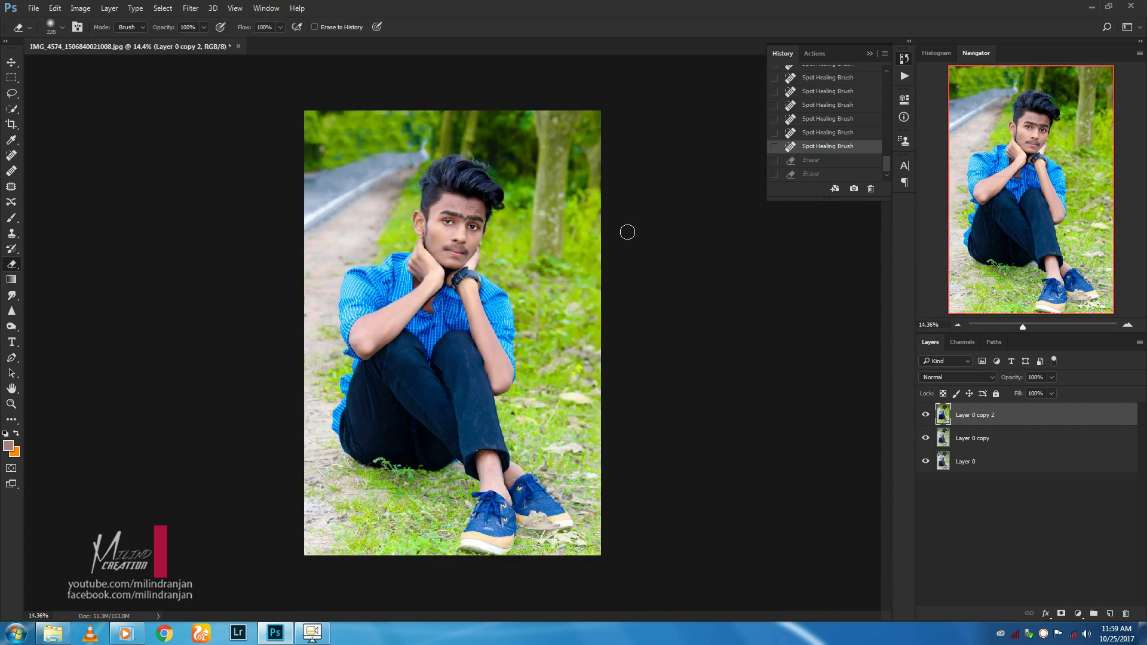
Add a blank layer above the photo and sample forehead skin tone with a soft brush
left_click(1108, 613)
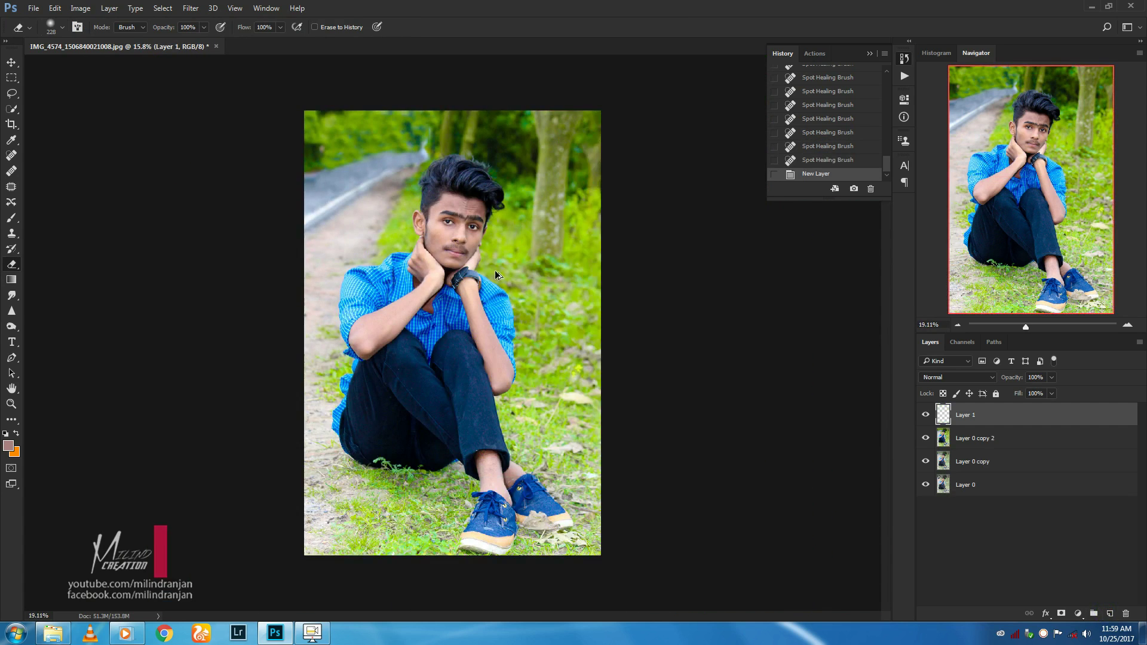
scroll(500, 289, "up", 2)
scroll(490, 292, "up", 2)
scroll(478, 295, "up", 1)
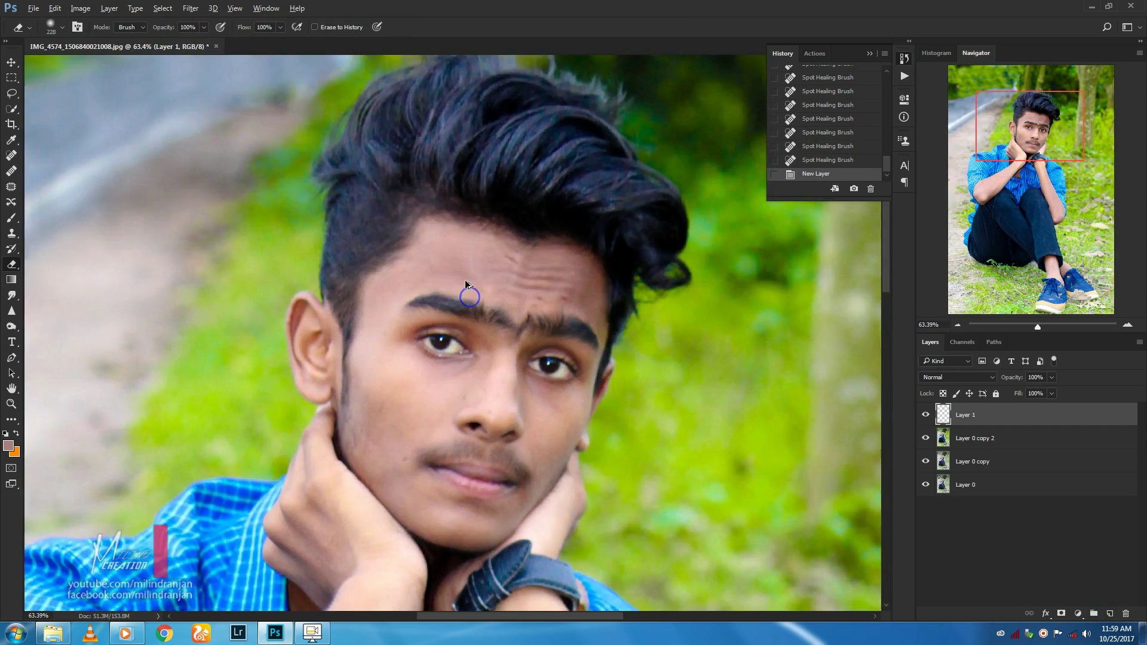
scroll(470, 297, "up", 2)
left_click(11, 218)
left_click(556, 268, "alt")
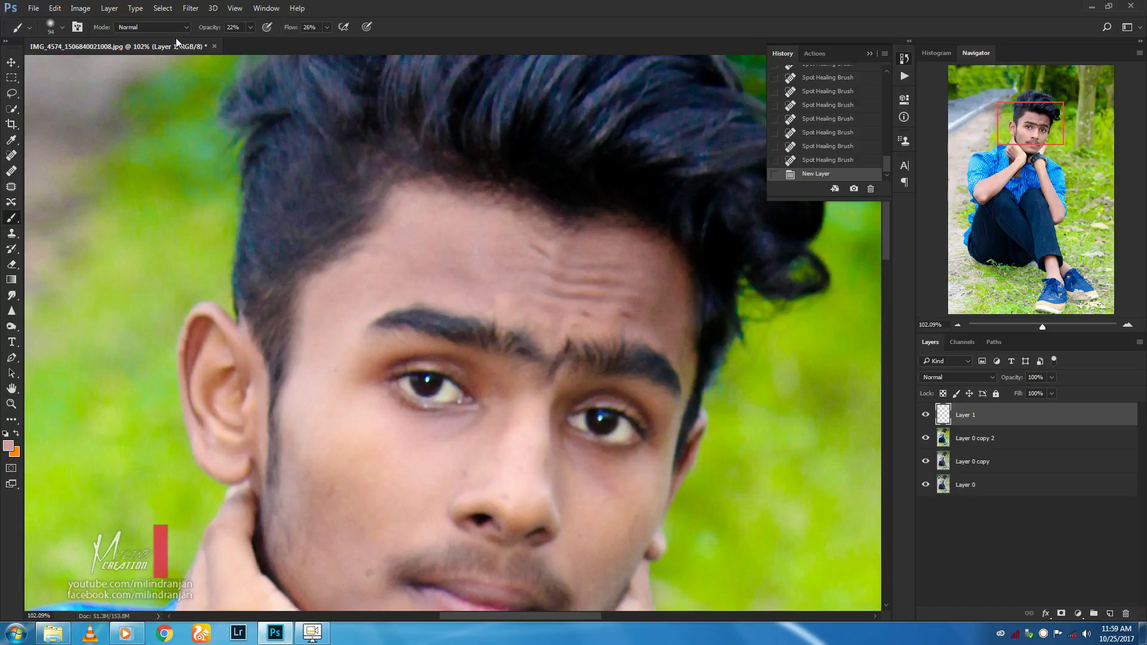
Paint sampled skin tone under the eye and lower the brush opacity for soft painting
left_click_drag(381, 279, 376, 181)
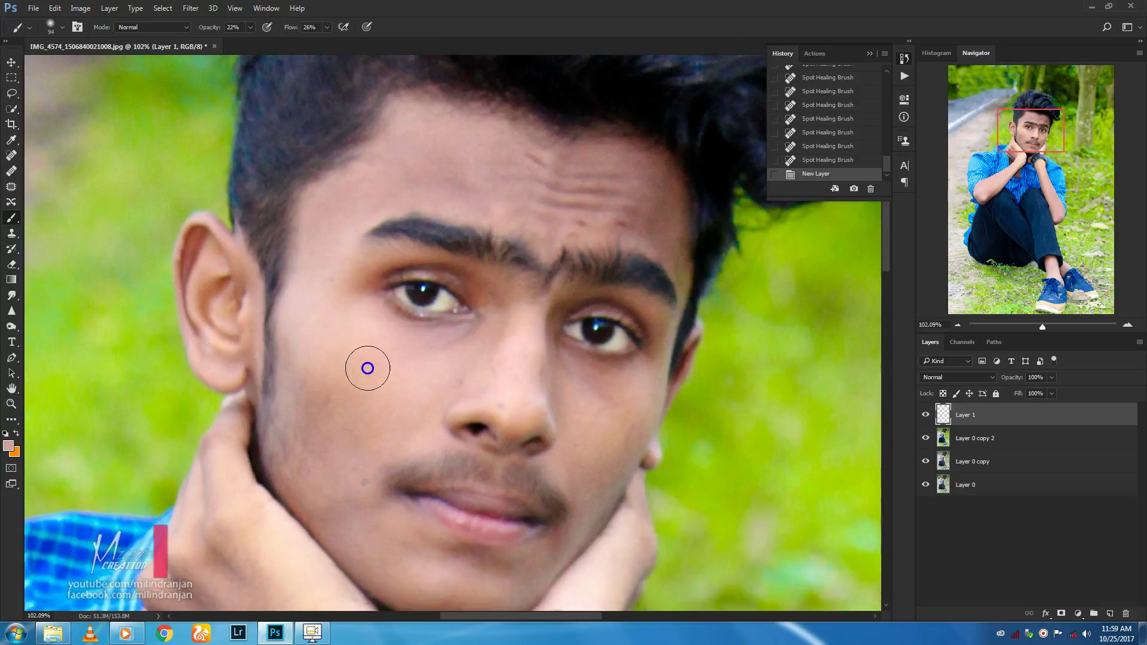
key("ctrl+shift+alt+n")
left_click(463, 359)
left_click(423, 382)
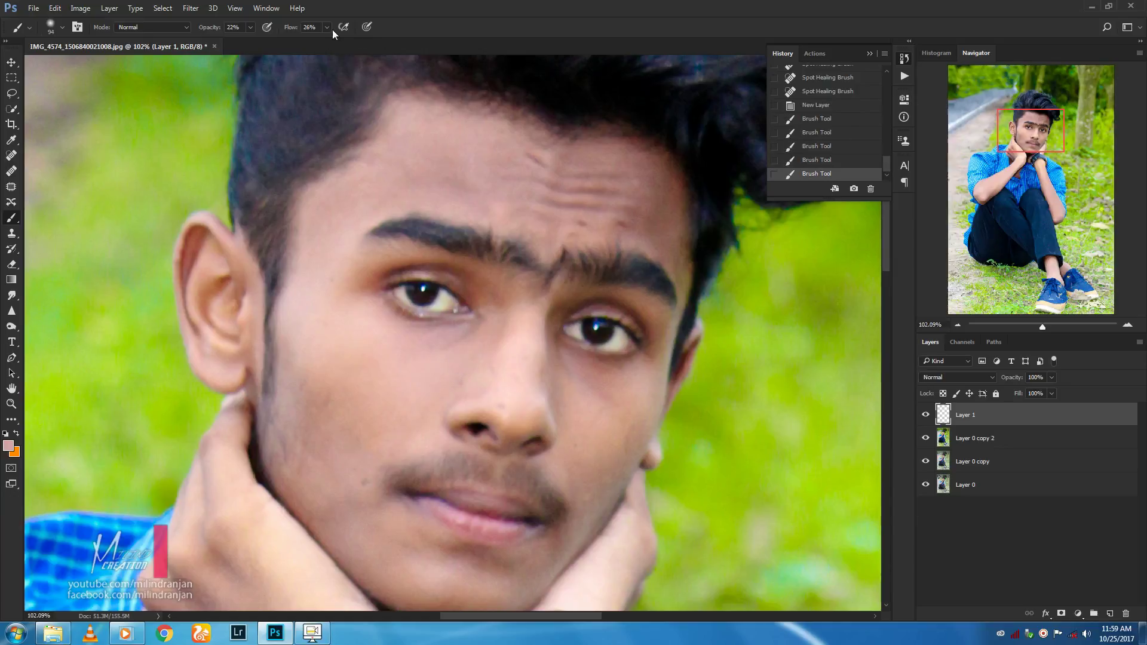
left_click(252, 27)
Brush soft skin tone onto the cheek and jaw, adjusting brush size and hardness
left_click(353, 386)
left_click(309, 355)
left_click(348, 410)
left_click(347, 381)
scroll(357, 333, "down", 3)
scroll(357, 333, "down", 3)
left_click(339, 410)
right_click(379, 340)
key("Escape")
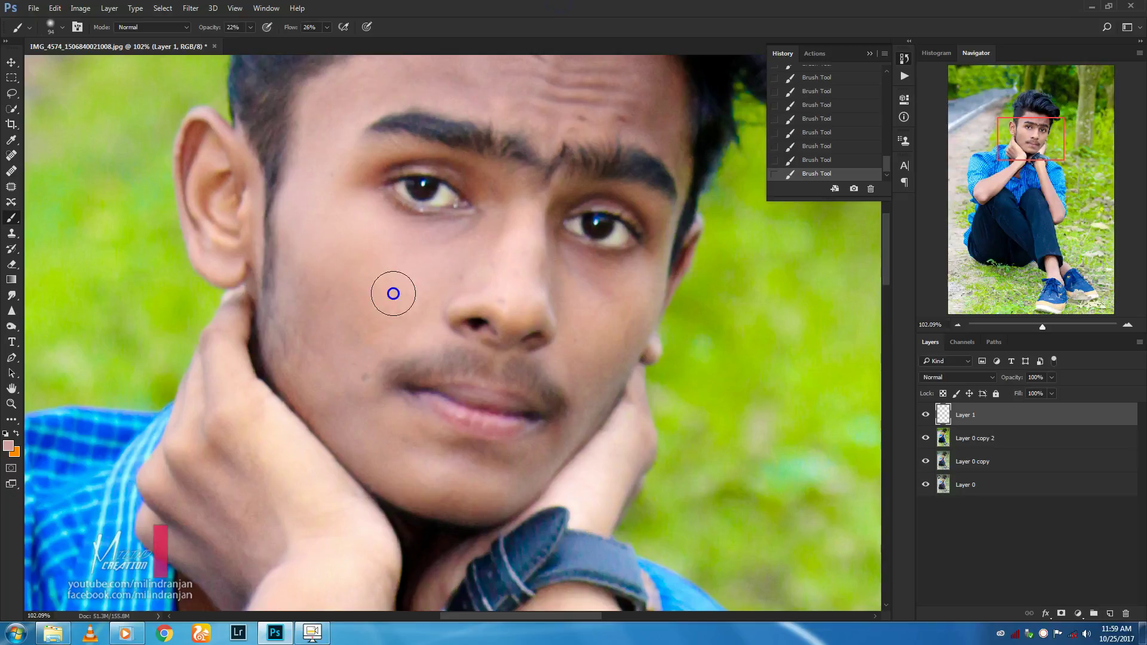
Dab skin tone over the cheeks and under the eyes to even the skin
left_click(346, 292)
left_click(323, 317)
left_click(333, 414)
left_click(456, 476)
left_click(376, 400)
left_click(358, 329)
left_click(430, 275)
left_click(502, 248)
left_click(609, 277)
left_click(568, 281)
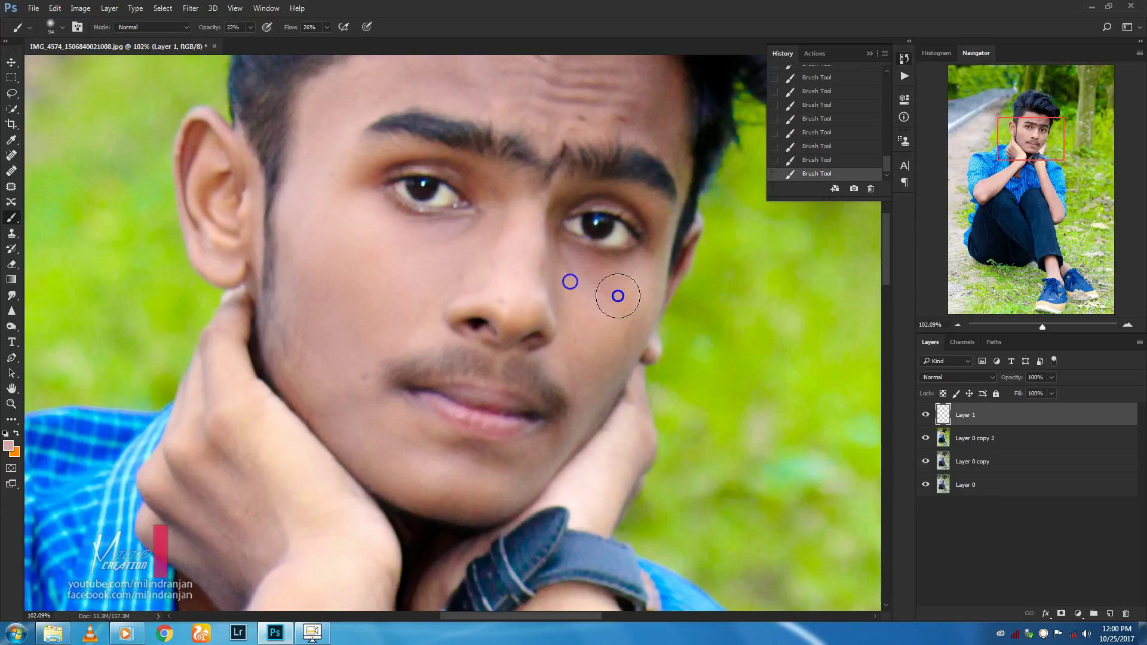
Smooth the forehead with soft skin-tone dabs
scroll(627, 231, "up", 3)
scroll(627, 230, "up", 1)
left_click(671, 237)
left_click(563, 190)
left_click(686, 246)
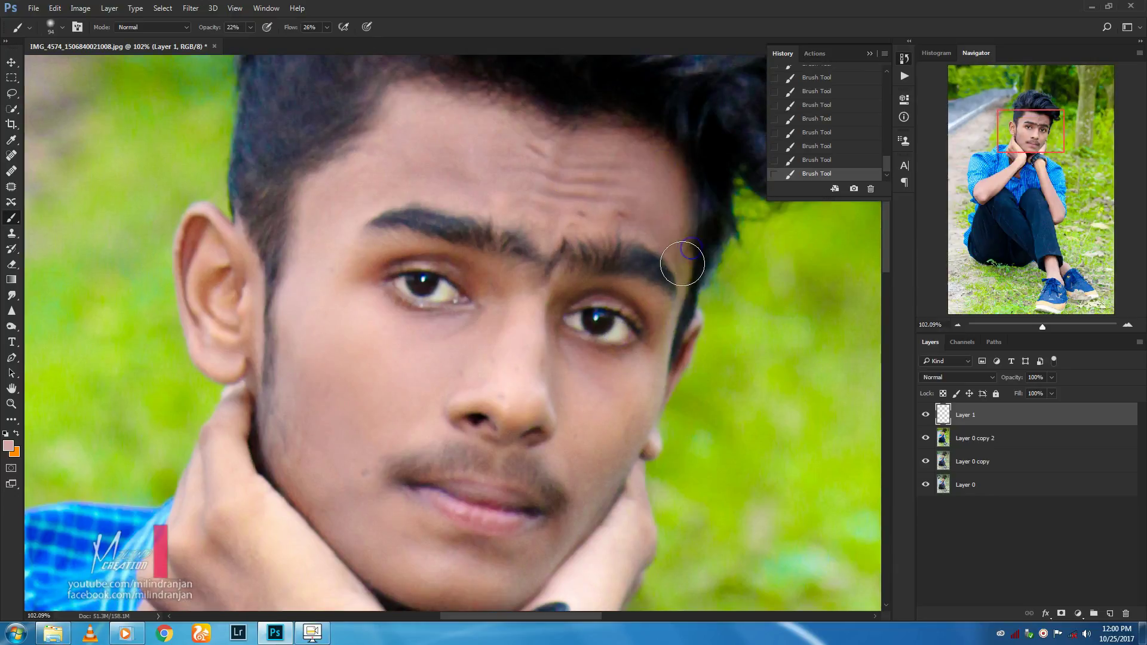
left_click(541, 146)
left_click(378, 163)
Dab skin tone down the cheek and under the eye, then fit the photo on screen
left_click(352, 218)
left_click(356, 266)
left_click(391, 340)
left_click(450, 384)
left_click(537, 315)
key("ctrl+0")
scroll(478, 355, "up", 2)
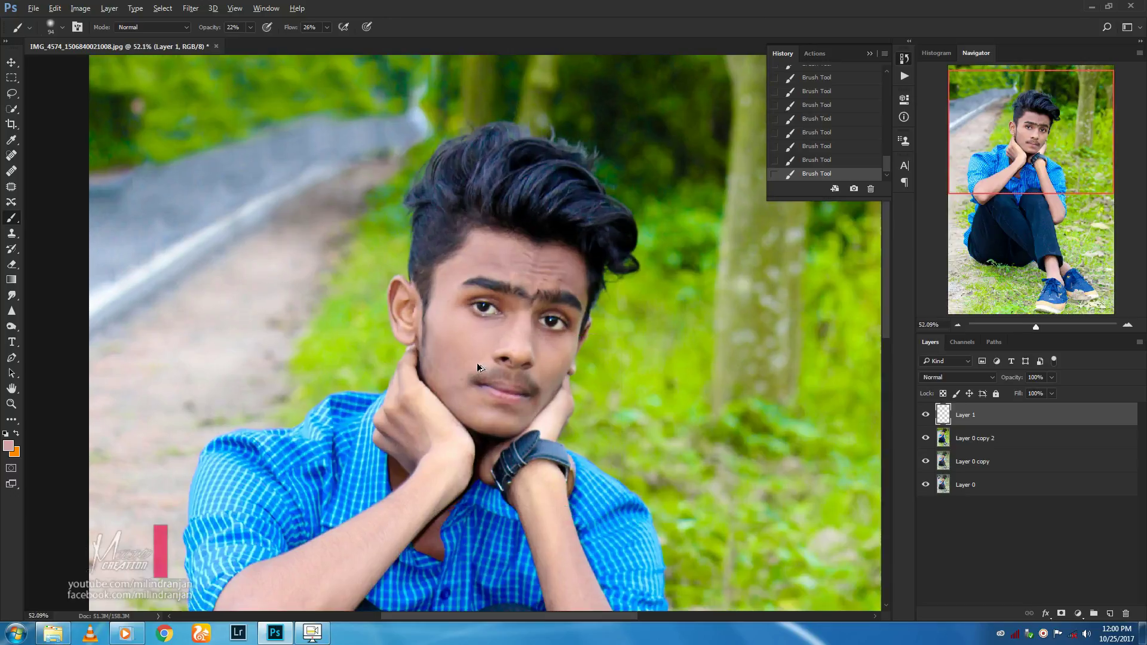
Touch up the cheek, under the eye and around the nose
left_click(421, 382)
left_click(448, 419)
scroll(448, 419, "down", 2)
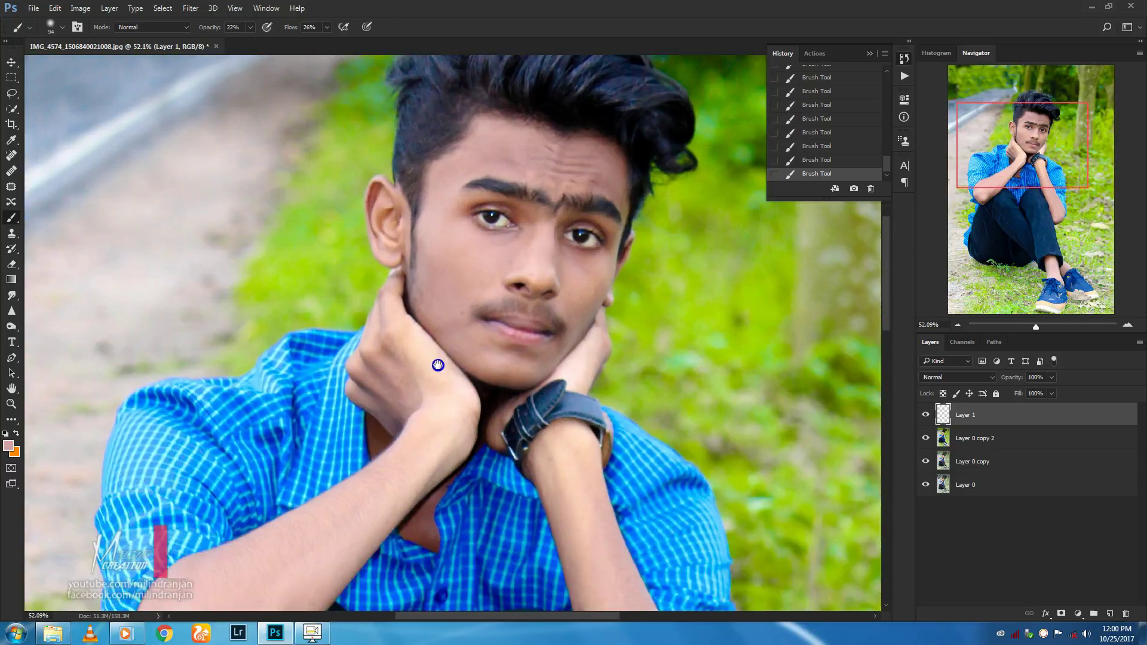
left_click(490, 283)
left_click(538, 270)
scroll(543, 272, "down", 5)
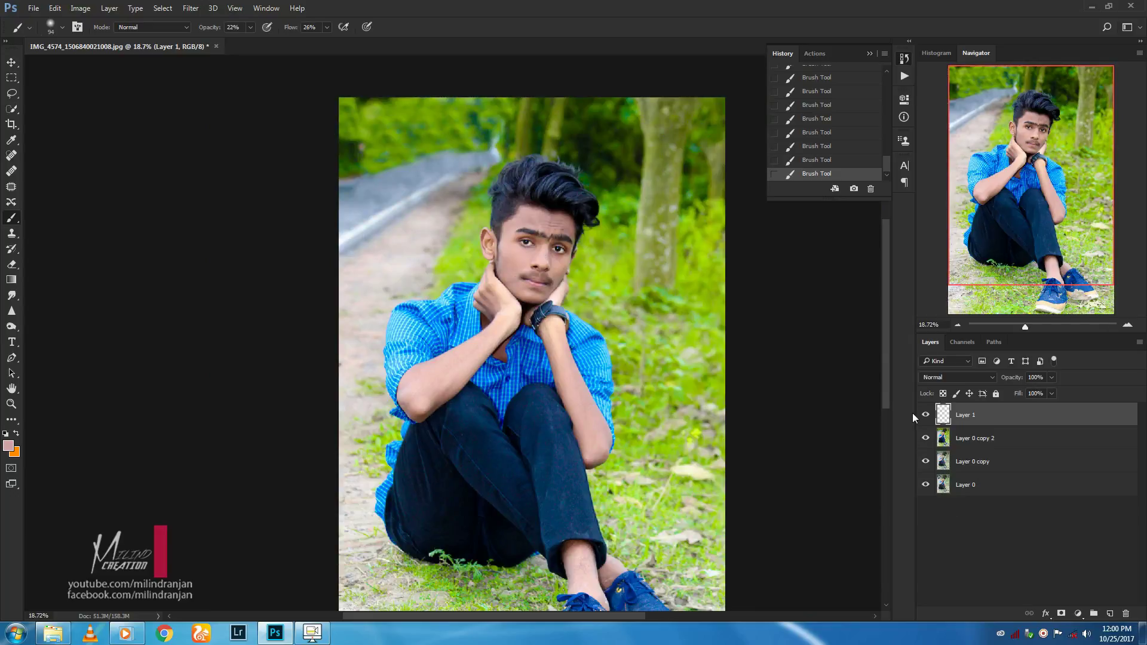
Compare the retouch, merge Layer 1 with Layer 0 copy 2 and duplicate the merged layer
left_click(927, 414)
left_click(927, 413)
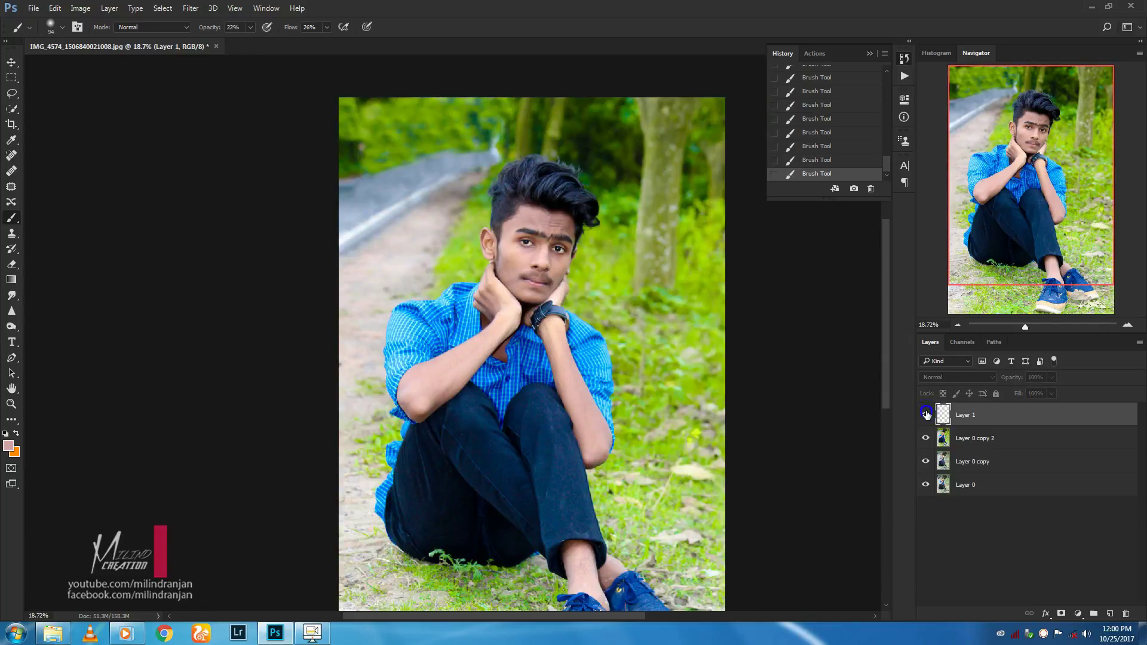
left_click(980, 441, "shift")
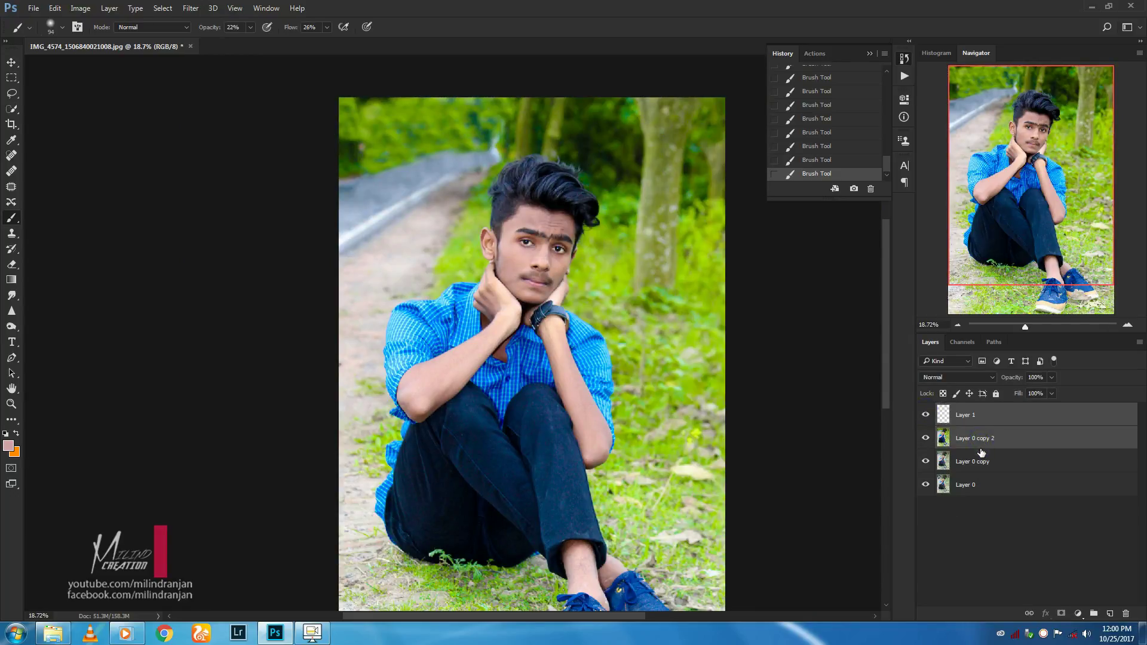
key("ctrl+e")
key("ctrl+j")
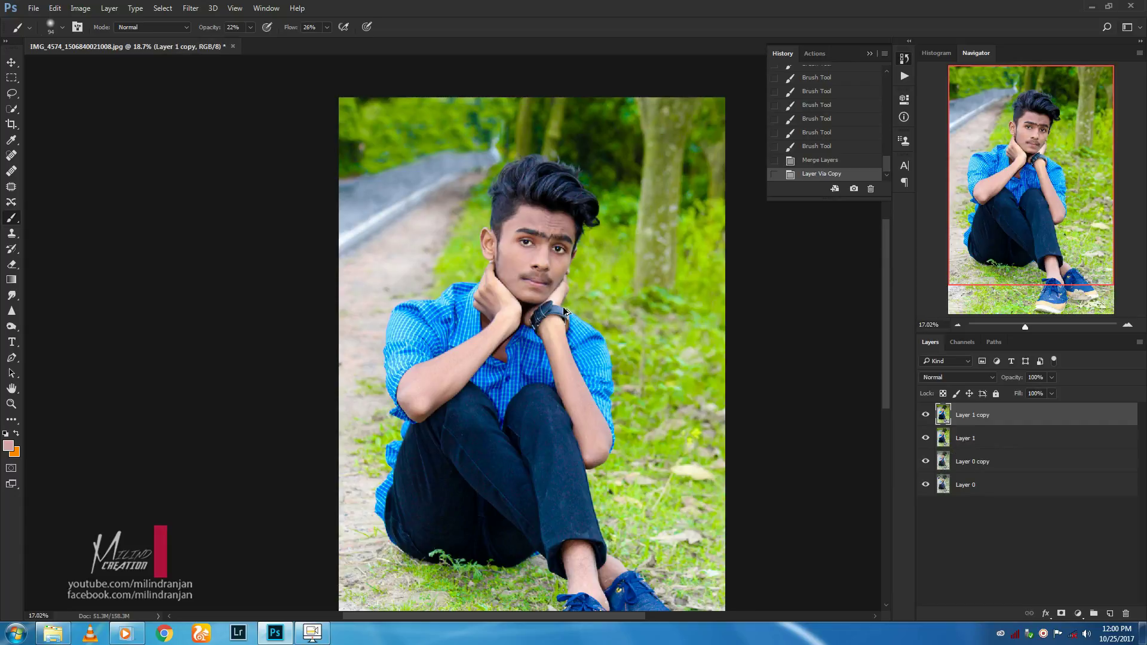
scroll(564, 311, "down", 2)
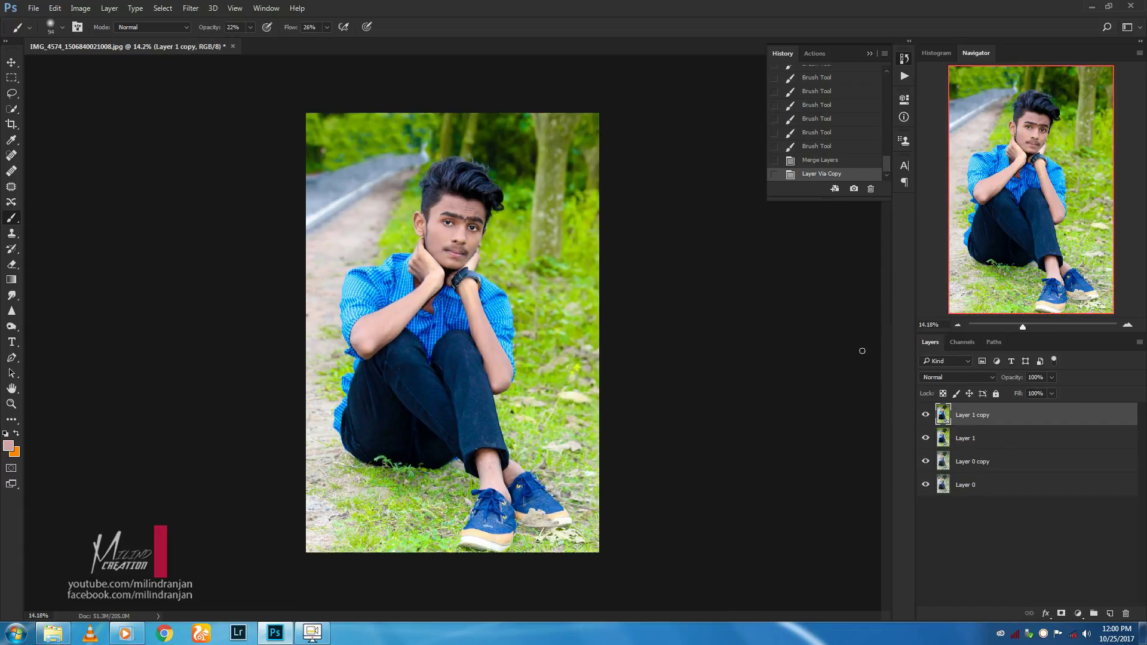
left_click(194, 10)
In Camera Raw, raise Clarity to +25 and boost green saturation and hue
left_click(228, 78)
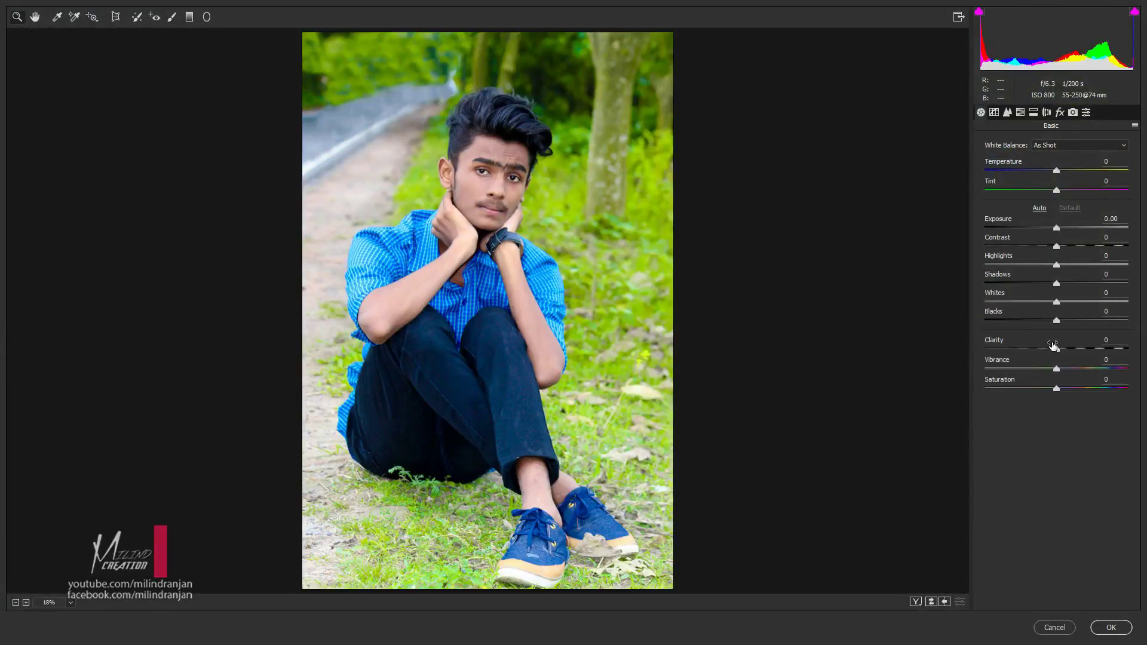
left_click_drag(1057, 348, 1074, 348)
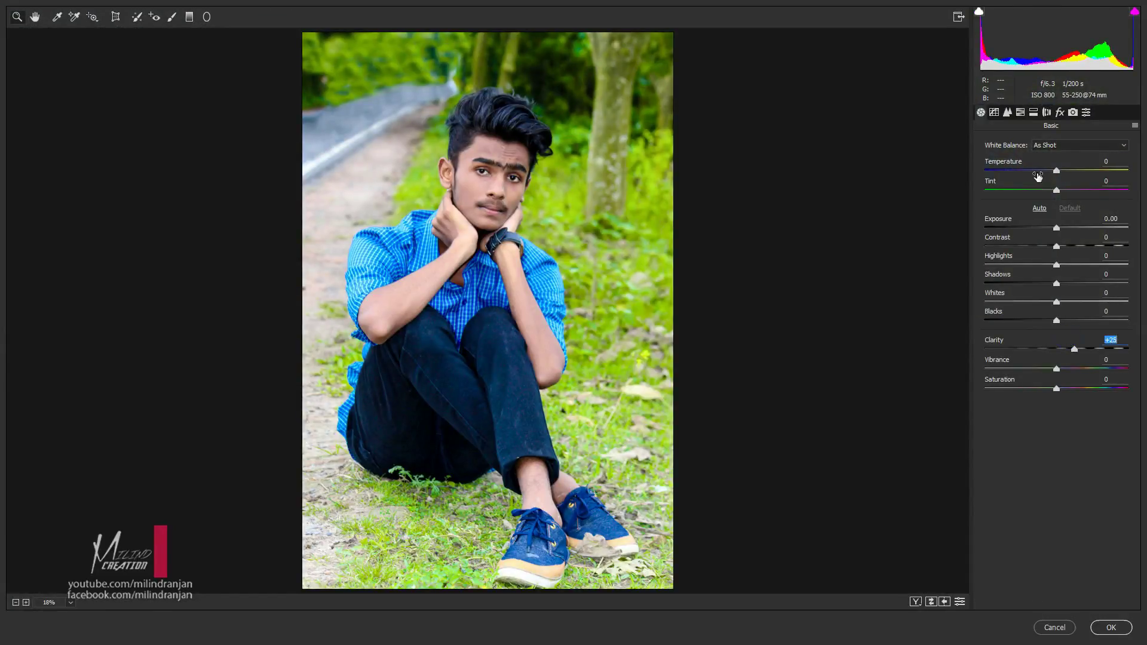
left_click(1020, 113)
left_click(1024, 163)
mouse_move(1056, 265)
left_mouse_down()
mouse_move(1075, 264)
mouse_move(1062, 242)
mouse_move(1058, 258)
left_mouse_up()
left_click(1058, 241)
left_click(987, 163)
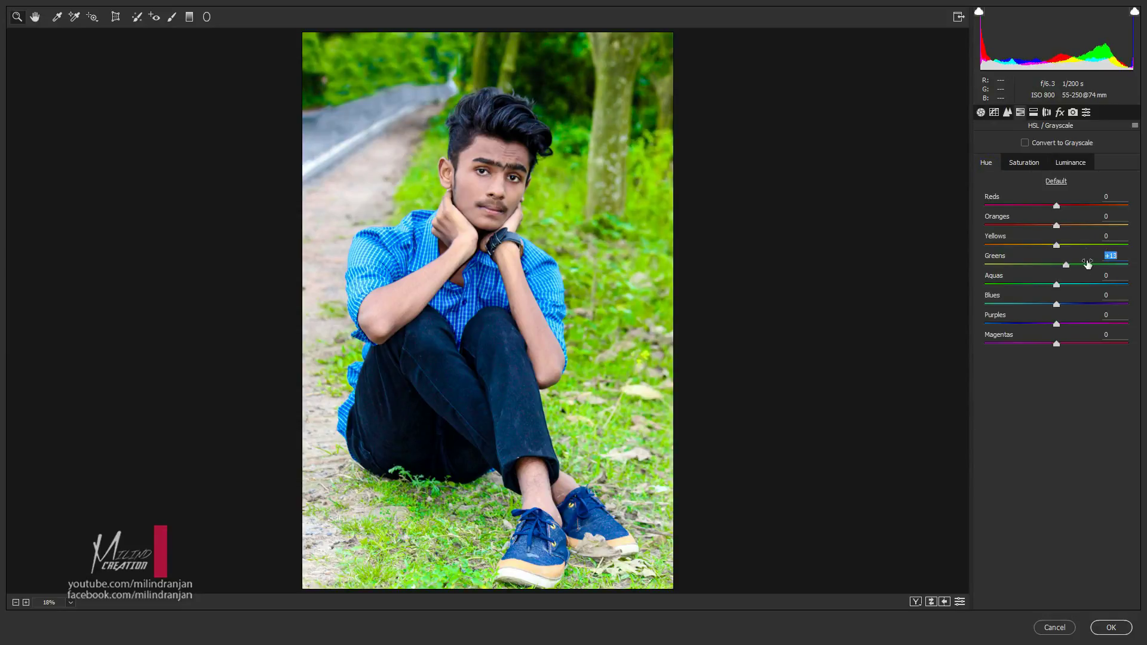
Boost blue saturation and hue, brighten aquas, blues, yellows and greens, darken oranges
left_click(1020, 163)
mouse_move(1056, 303)
left_mouse_down()
mouse_move(1068, 301)
mouse_move(1053, 299)
left_mouse_up()
left_click(986, 162)
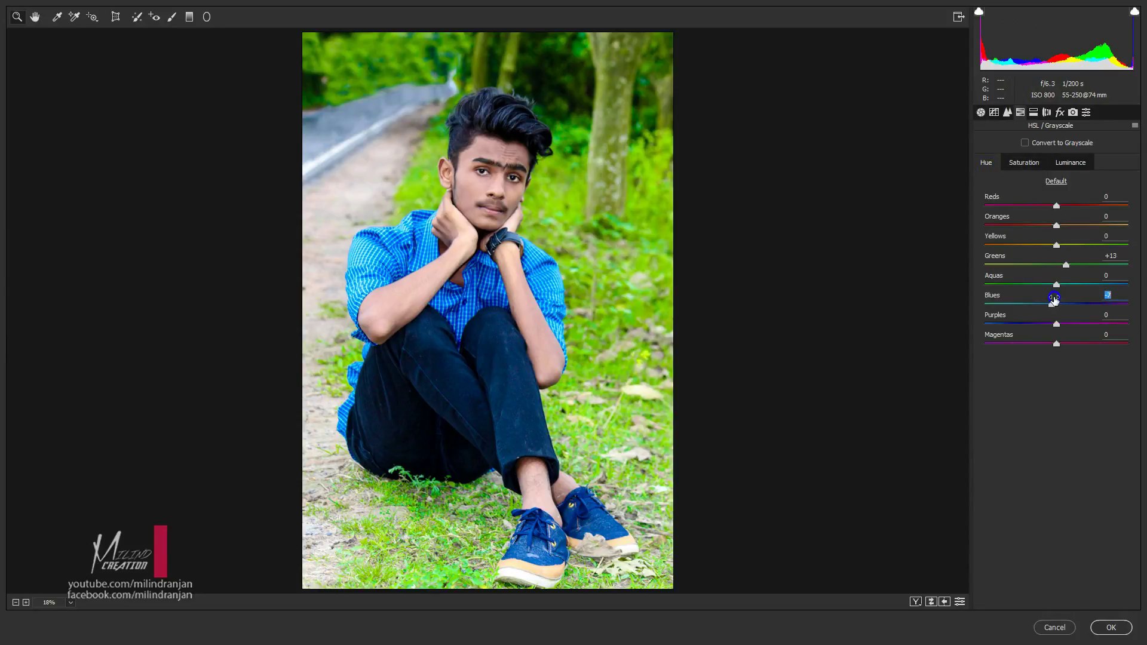
left_click(1067, 165)
left_click_drag(1058, 282, 1062, 304)
left_click(1031, 158)
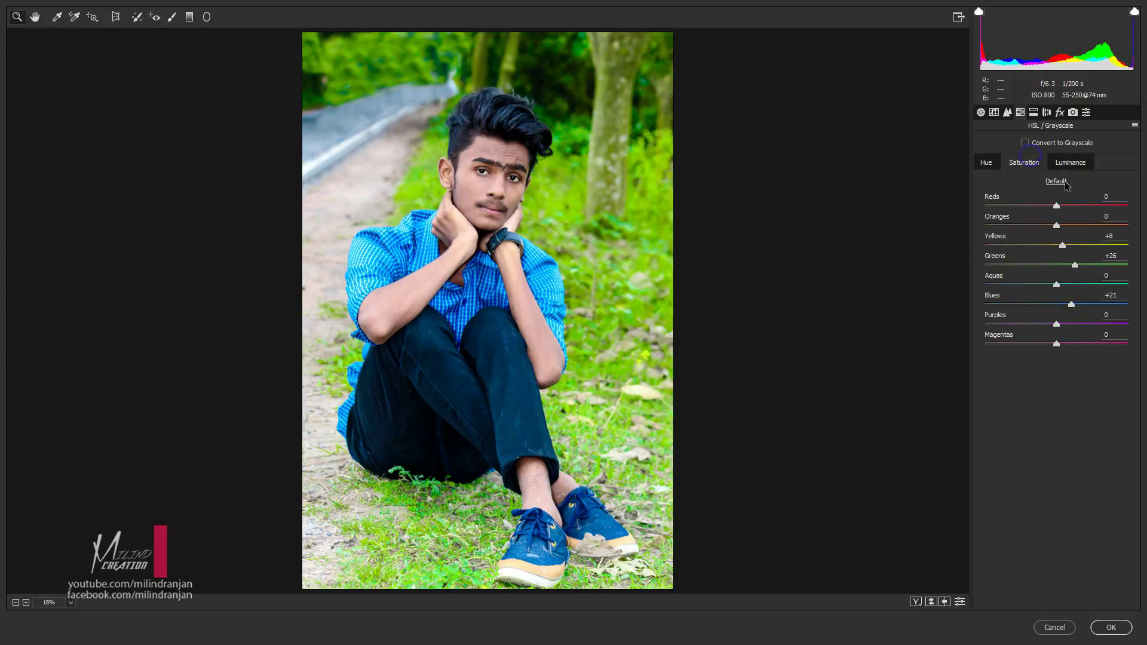
left_click(1068, 170)
left_click_drag(1056, 245, 1067, 264)
left_click(1051, 226)
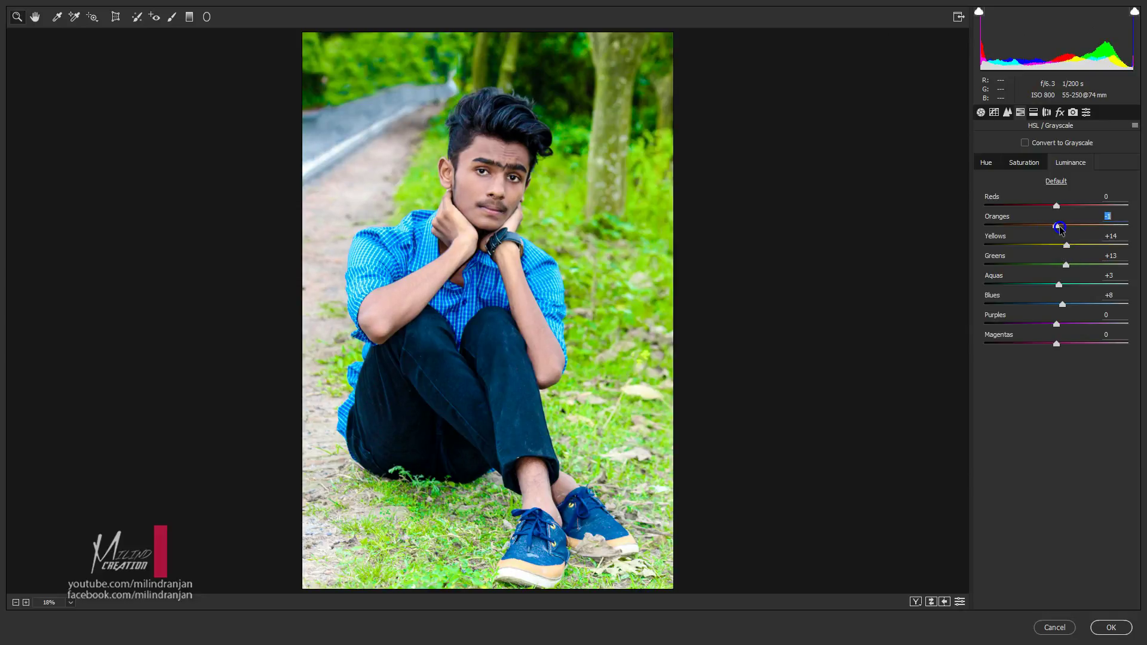
Push the greens and yellows saturation much higher
left_click(1023, 168)
left_click_drag(1075, 264, 1089, 264)
left_click(1057, 239)
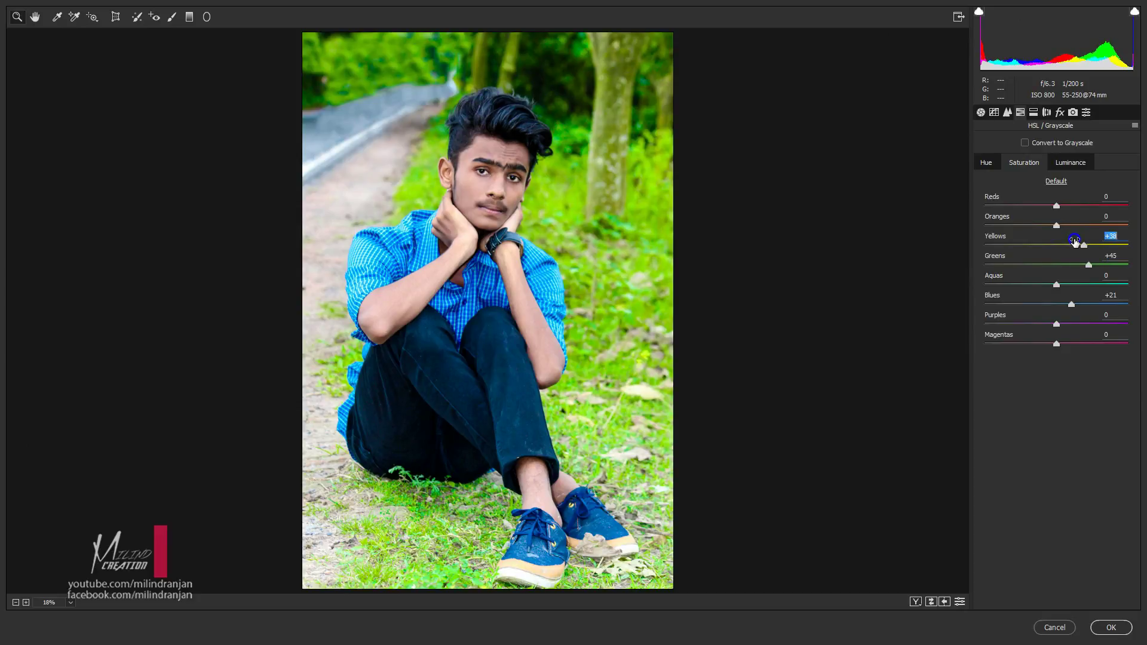
mouse_move(1074, 240)
left_mouse_down()
mouse_move(1106, 242)
mouse_move(1111, 266)
left_mouse_up()
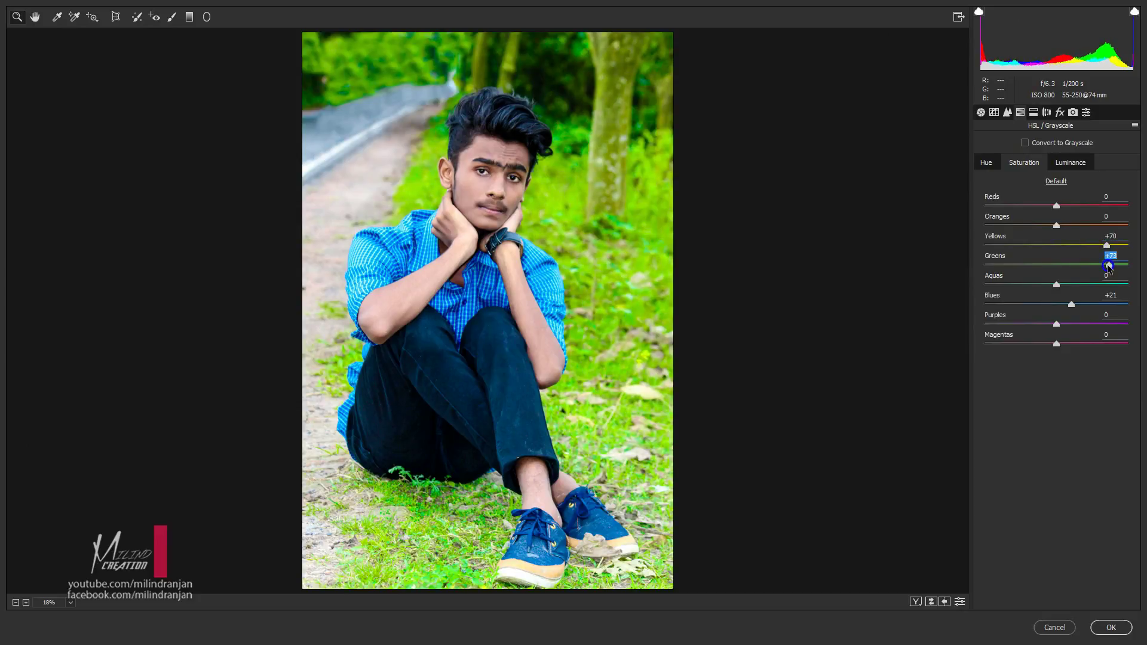
left_click(1047, 112)
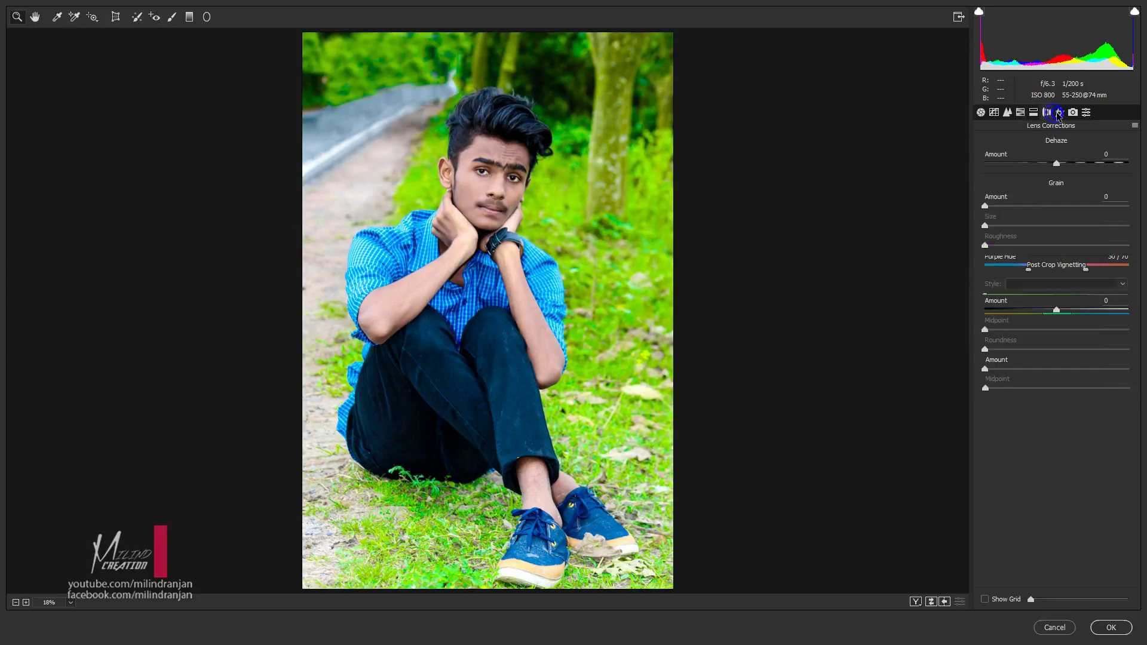
Add a post-crop vignette of about -42 and apply the Camera Raw grading to the layer copy
mouse_move(1056, 310)
left_mouse_down()
mouse_move(1027, 310)
mouse_move(1075, 313)
left_mouse_up()
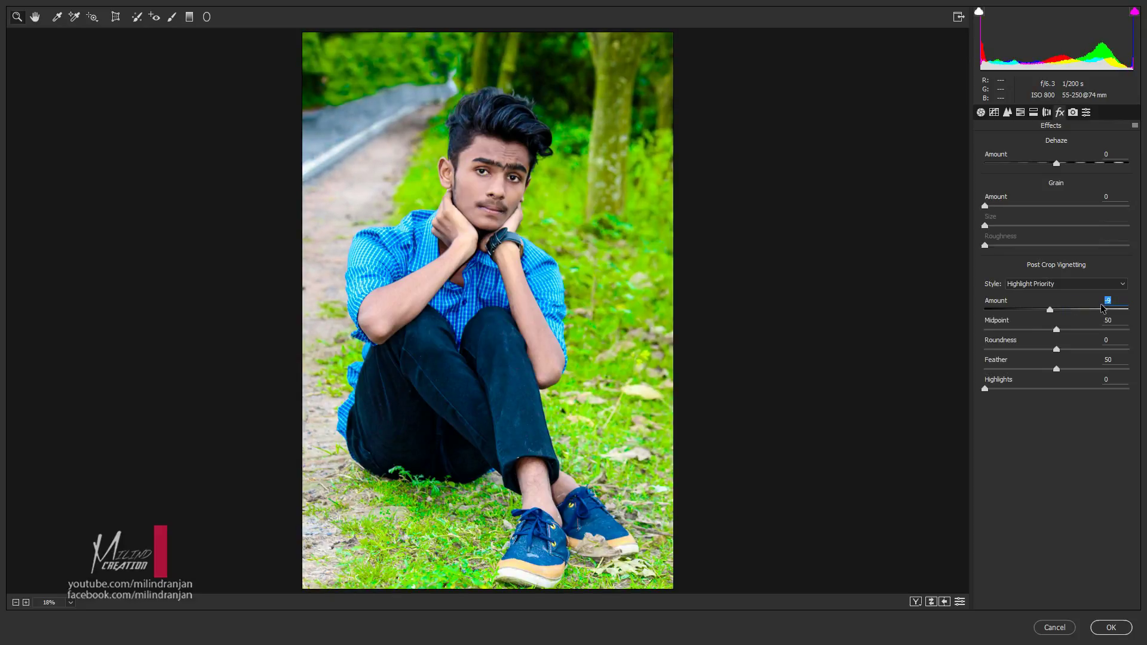
key("Return")
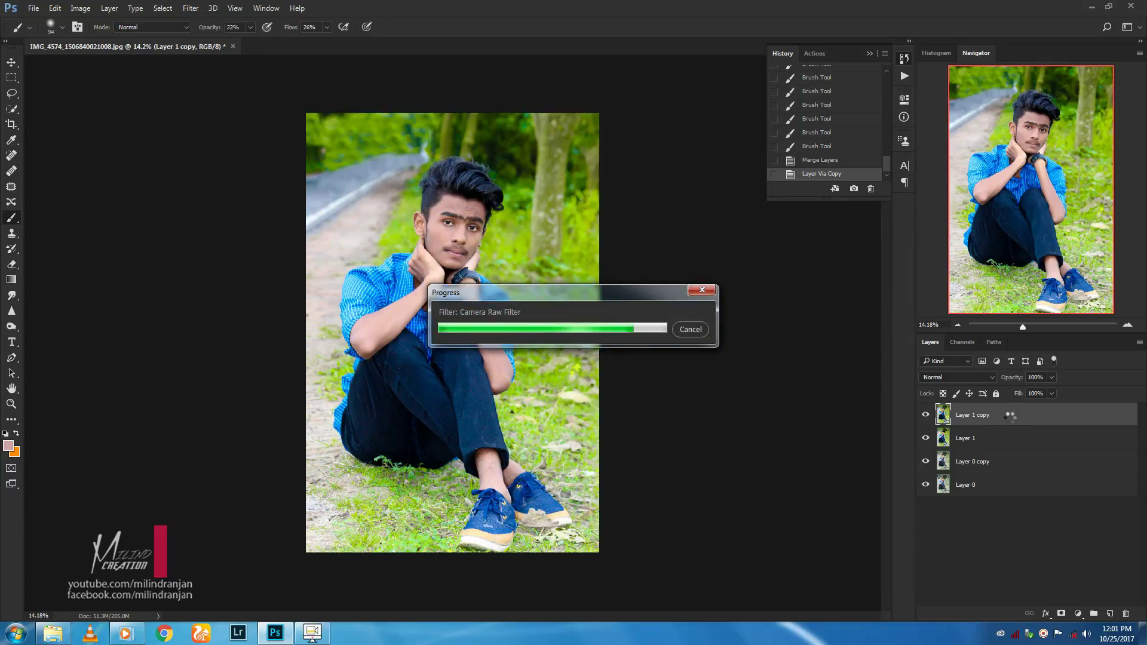
right_click(1012, 415)
left_click(901, 110)
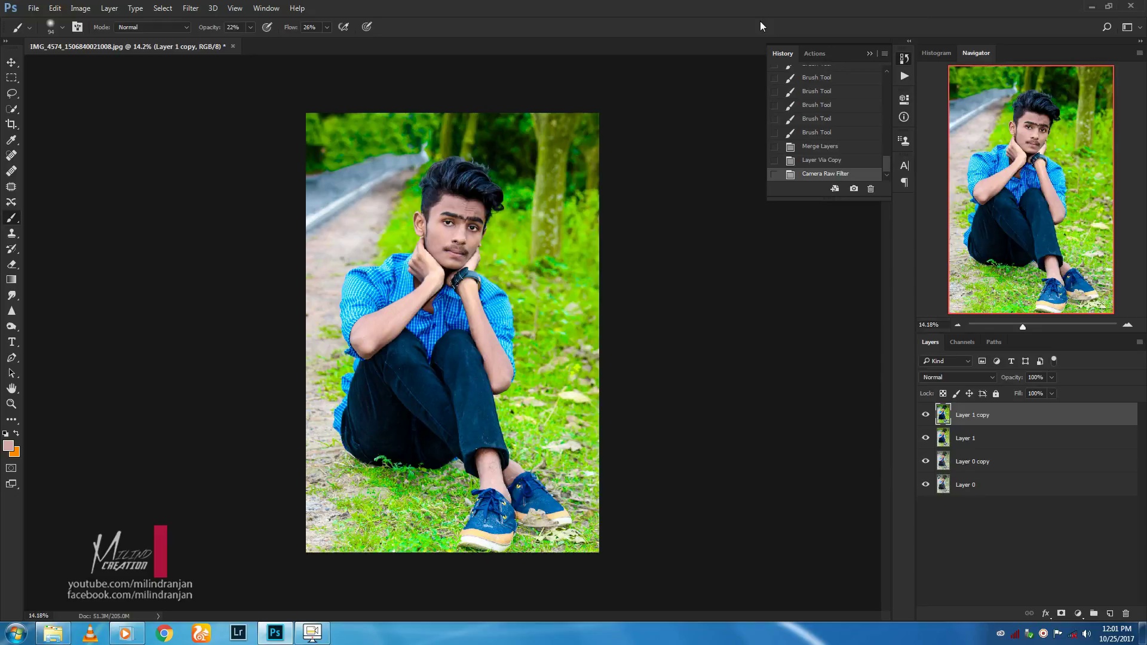
Duplicate the graded Layer 1 copy
right_click(1014, 431)
left_click(869, 126)
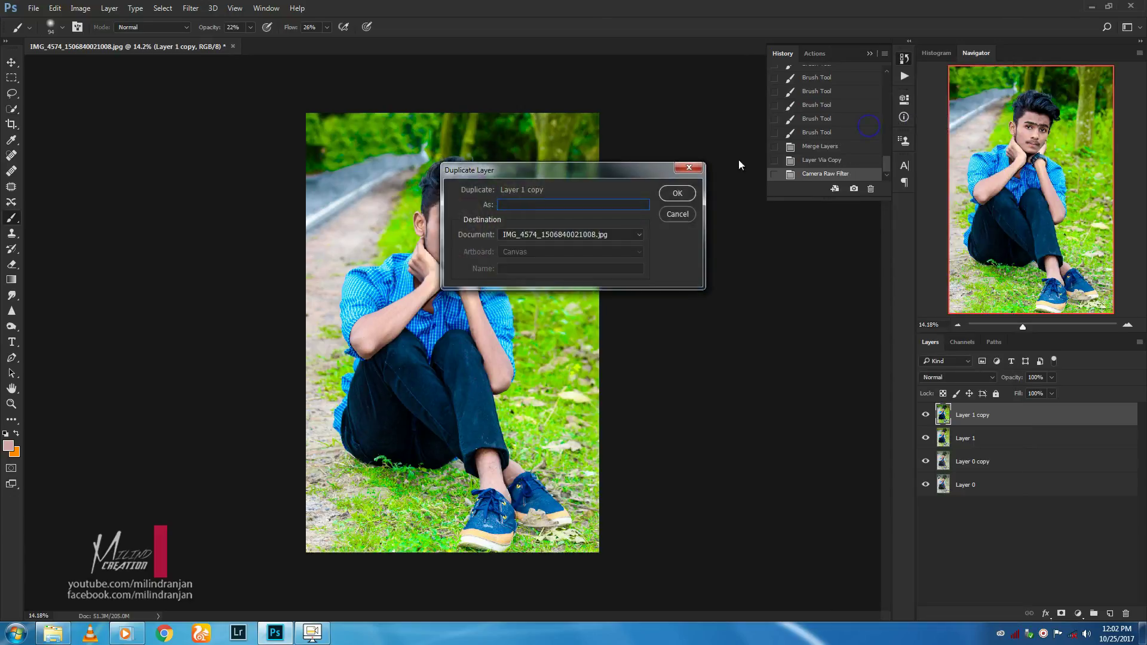
left_click(682, 190)
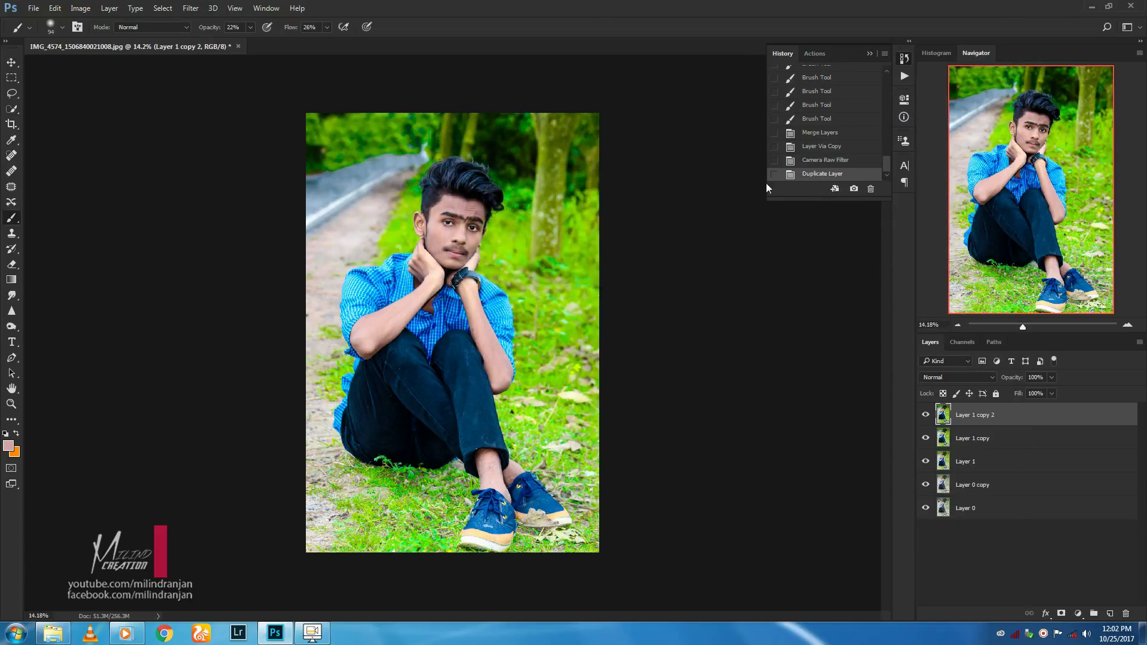
Warm the blacks with Selective Color (Magenta +11, Yellow +100, Black +4) and add a layer mask
left_click(78, 9)
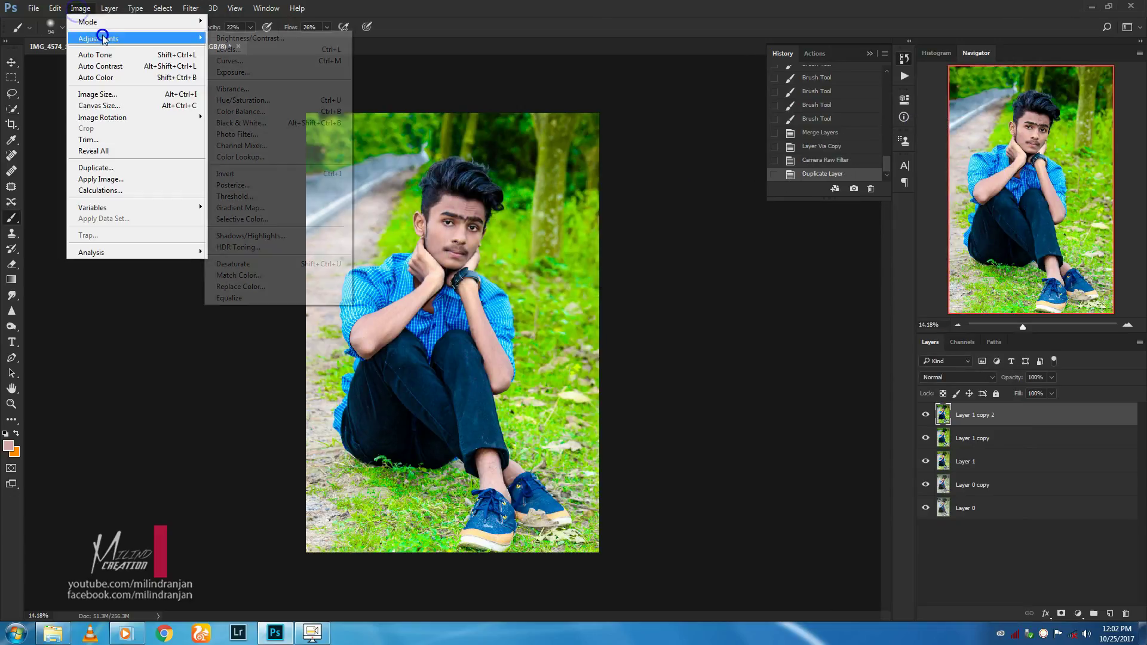
left_click(250, 219)
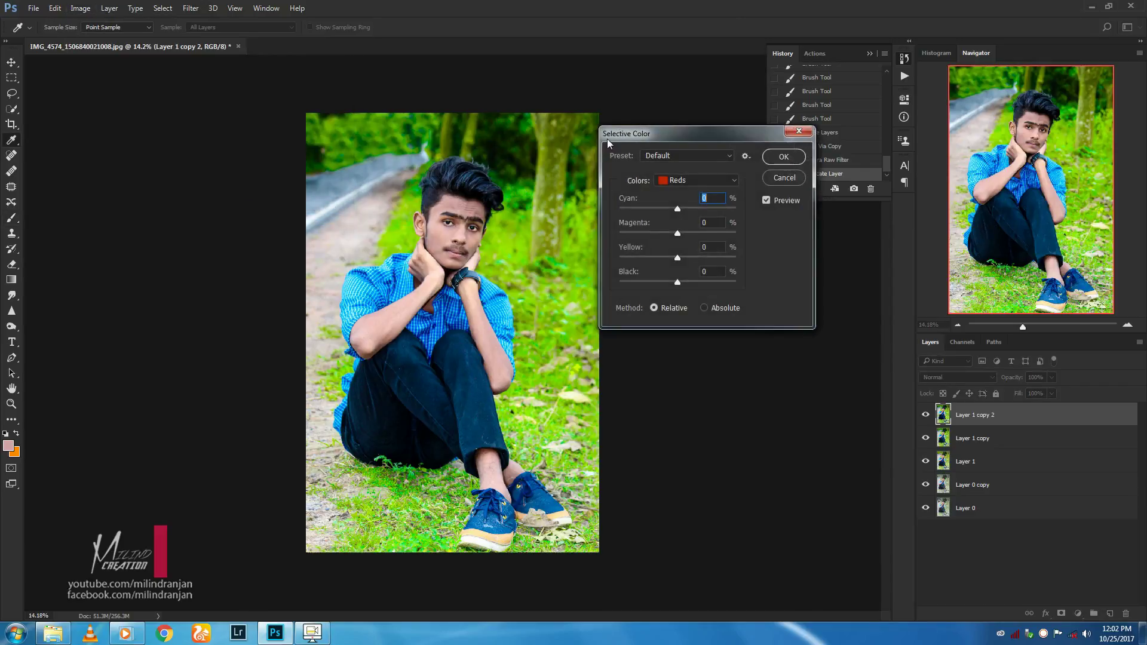
left_click(679, 186)
left_click(688, 267)
mouse_move(677, 209)
left_mouse_down()
mouse_move(656, 210)
mouse_move(711, 213)
left_mouse_up()
type("0")
left_click_drag(707, 260, 685, 239)
left_click_drag(678, 283, 681, 288)
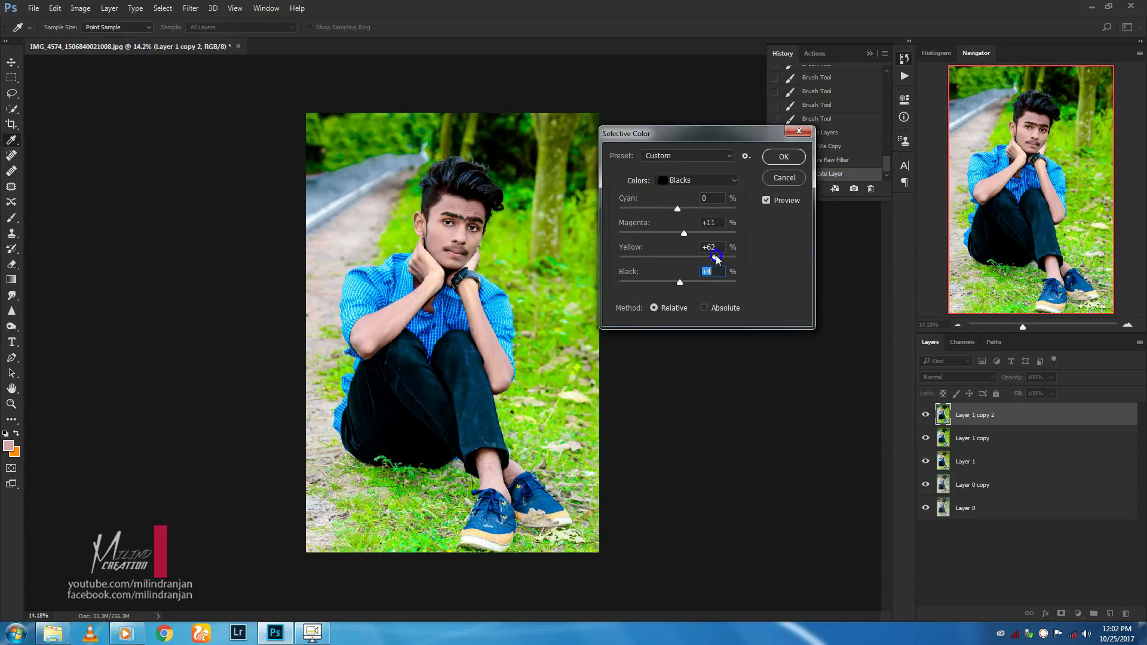
left_click_drag(716, 256, 746, 260)
left_click(776, 165)
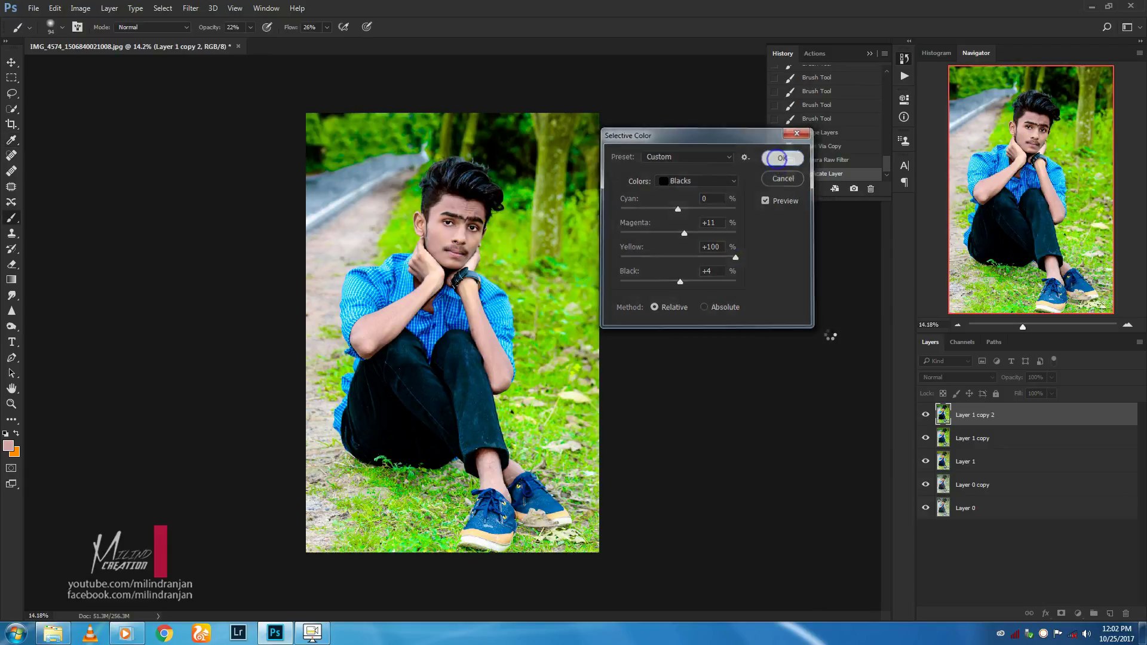
key("b")
left_click(1060, 614)
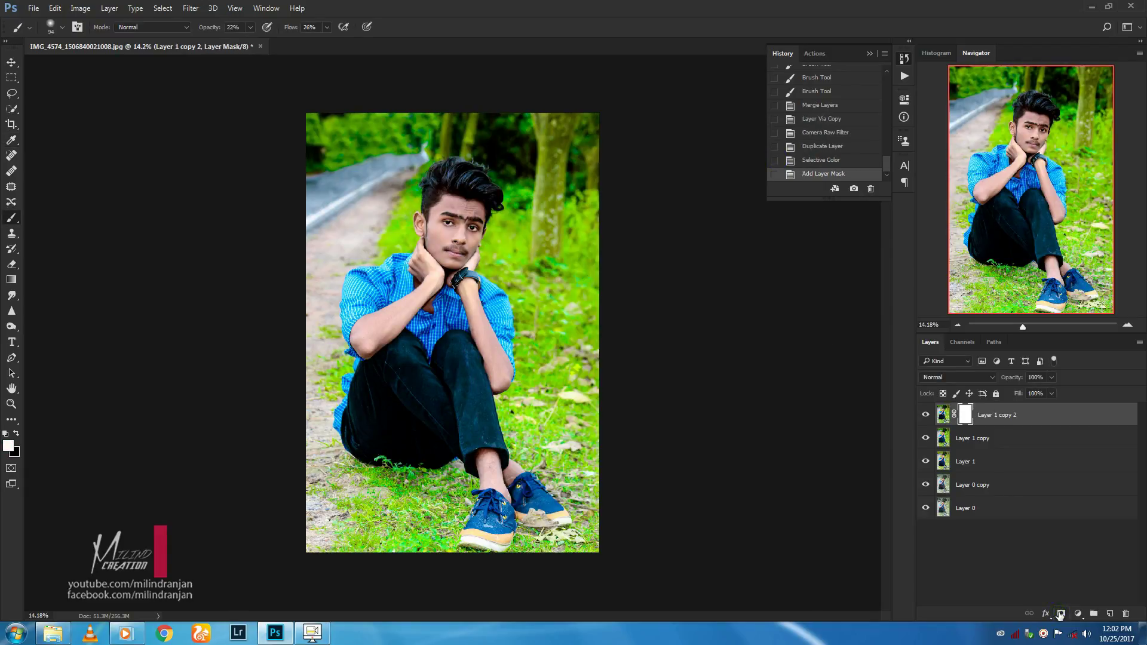
Invert the mask to black and paint the warmed blacks back over the hair at full strength
key("ctrl+i")
scroll(487, 190, "up", 3)
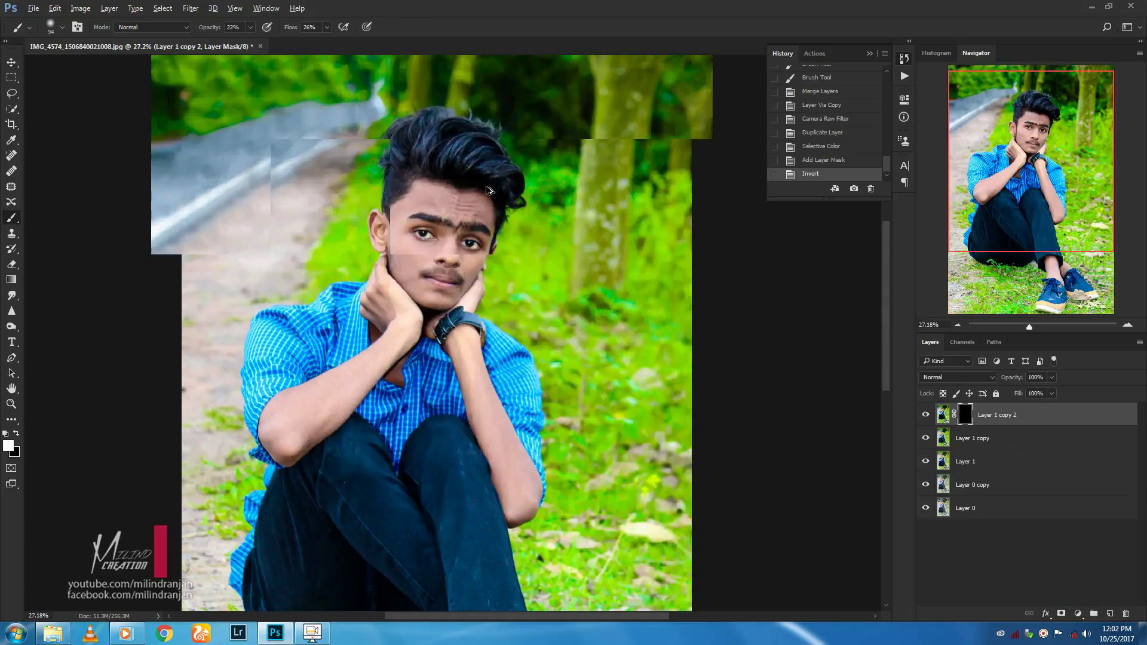
scroll(487, 190, "up", 3)
left_click_drag(349, 108, 423, 259)
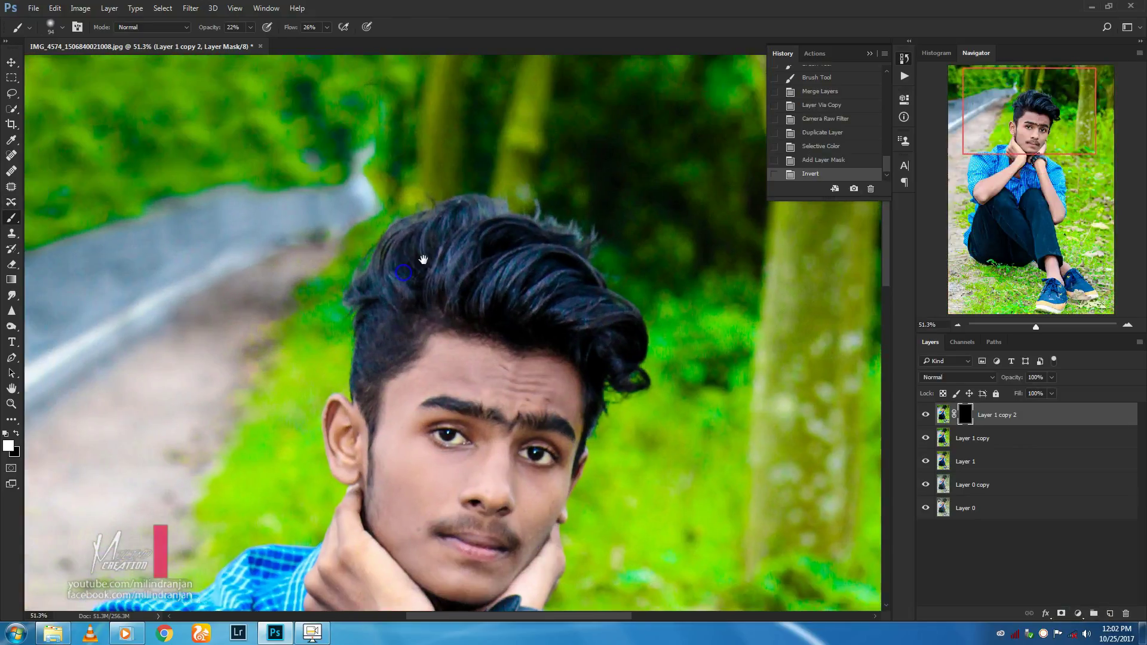
left_click_drag(207, 27, 337, 27)
mouse_move(423, 299)
left_mouse_down()
mouse_move(577, 289)
mouse_move(627, 374)
mouse_move(512, 264)
mouse_move(446, 233)
mouse_move(515, 230)
mouse_move(377, 312)
mouse_move(417, 328)
mouse_move(436, 287)
left_mouse_up()
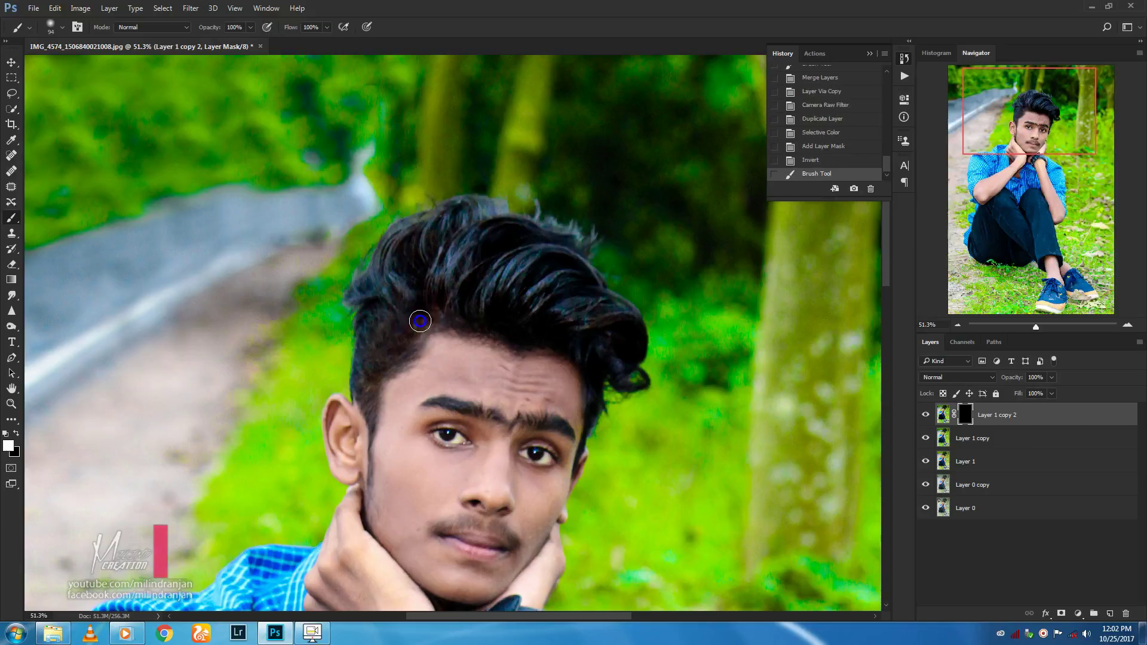
mouse_move(366, 287)
left_mouse_down()
mouse_move(362, 364)
mouse_move(385, 280)
mouse_move(412, 281)
left_mouse_up()
mouse_move(413, 281)
left_mouse_down()
mouse_move(431, 284)
mouse_move(467, 251)
left_mouse_up()
left_click_drag(466, 251, 543, 260)
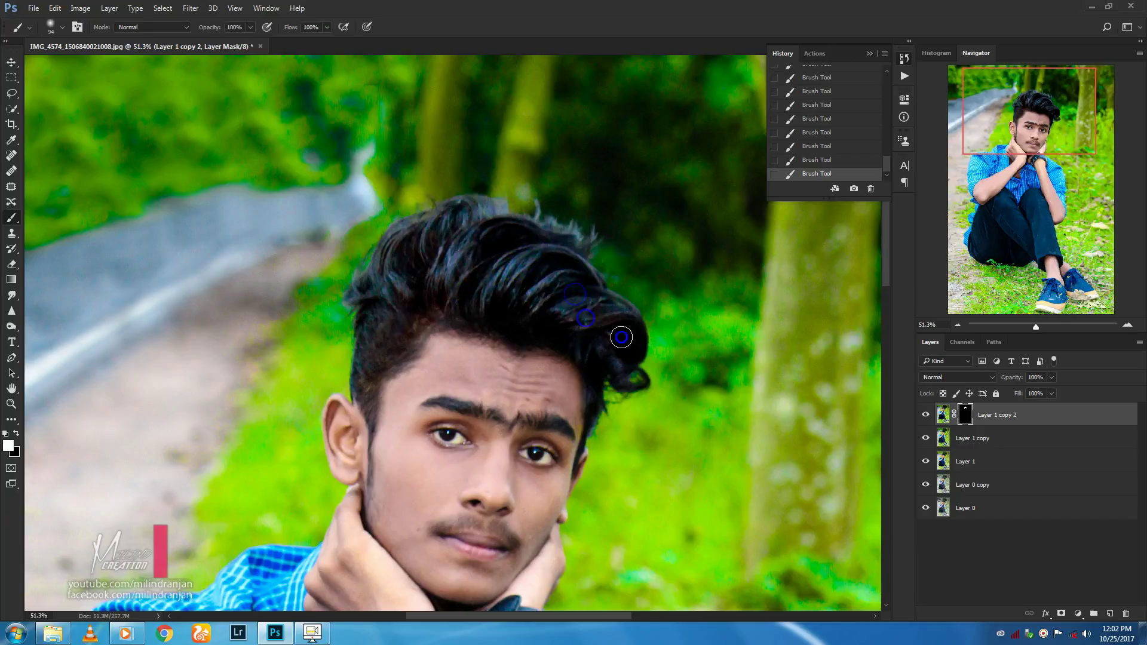
left_click_drag(454, 300, 410, 301)
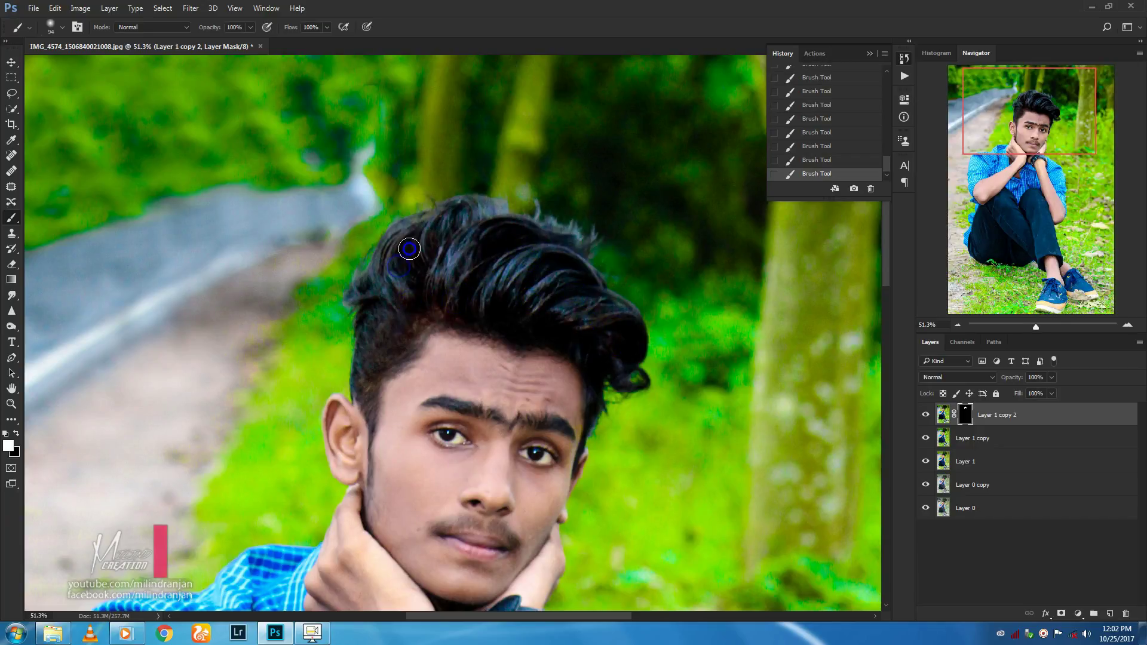
key("ctrl+0")
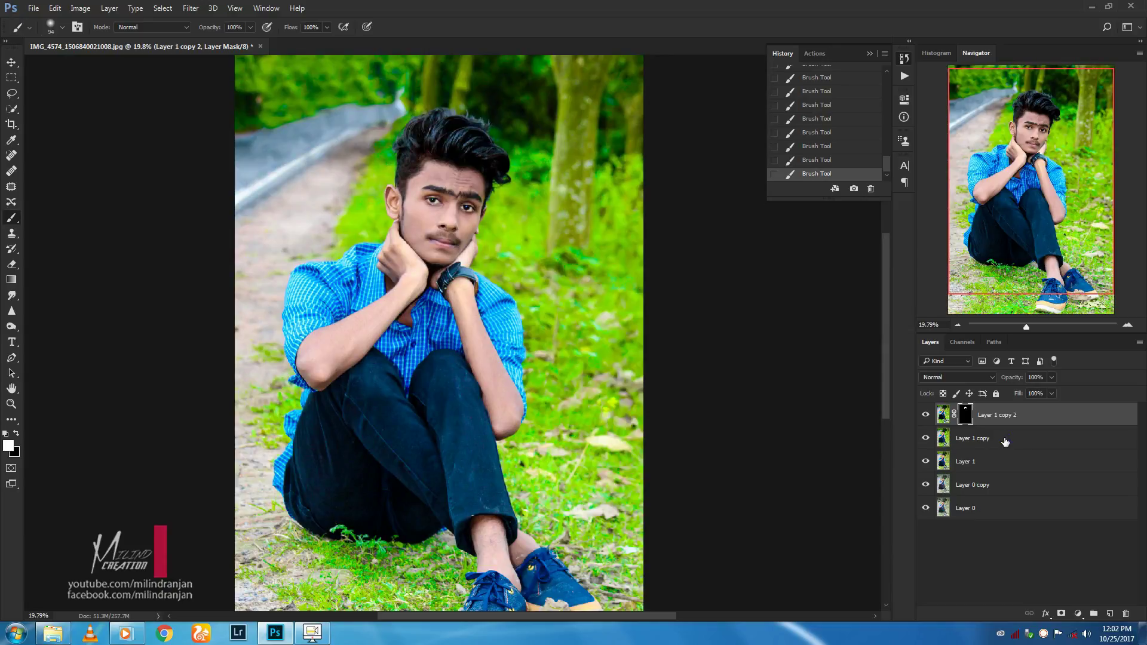
Merge Layer 1 copy with the graded layers and duplicate the result
left_click(1003, 438)
key("ctrl+e")
key("ctrl+j")
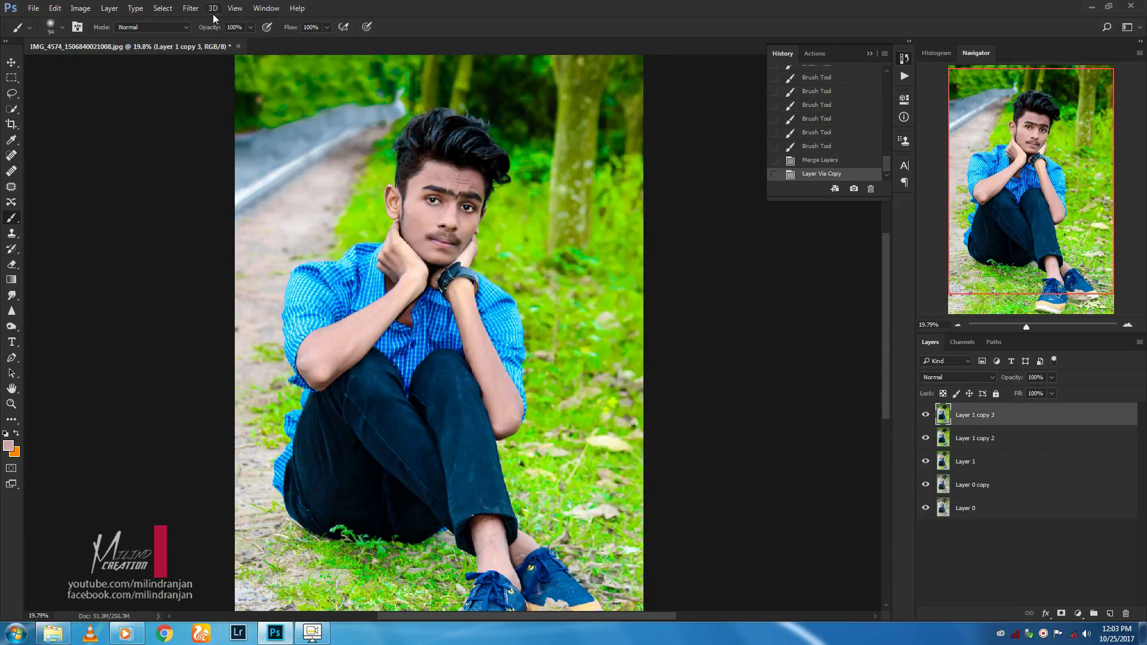
Apply a Camera Raw post-crop vignette: amount -75, midpoint 32, feather 59
left_click(190, 9)
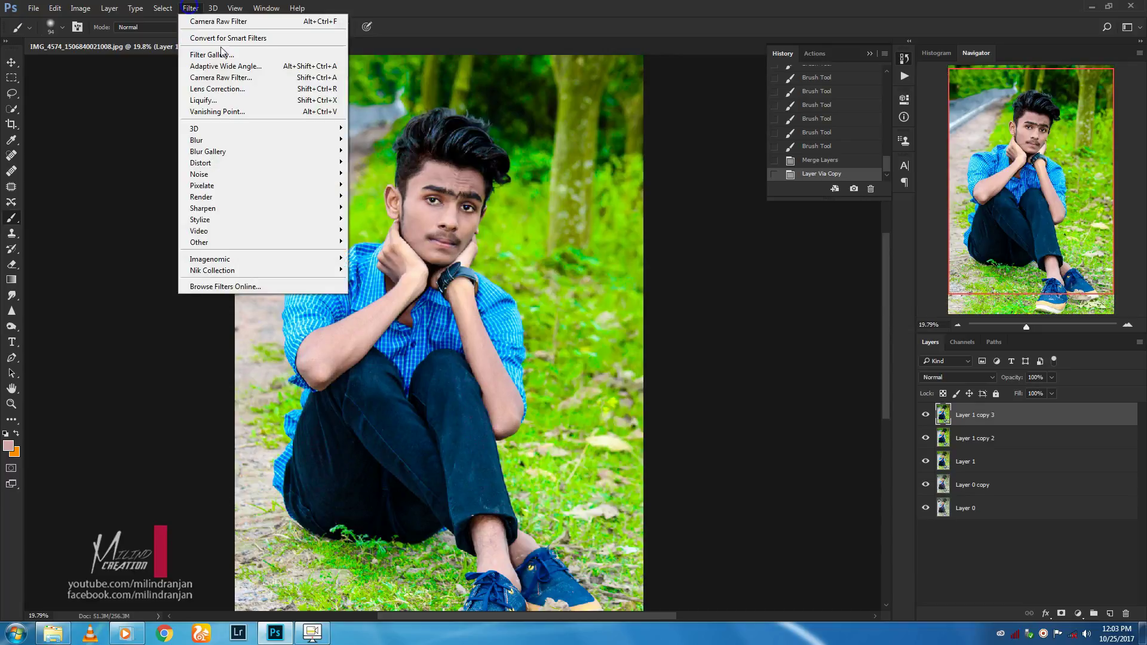
left_click(225, 78)
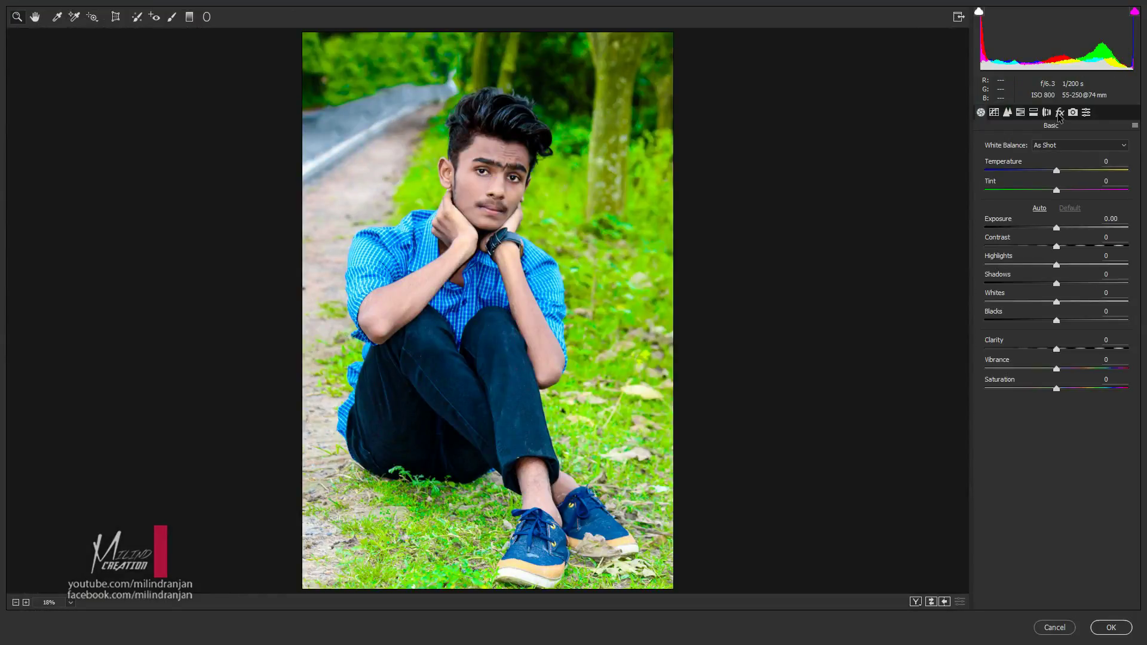
left_click(1059, 113)
left_click_drag(1067, 308, 985, 309)
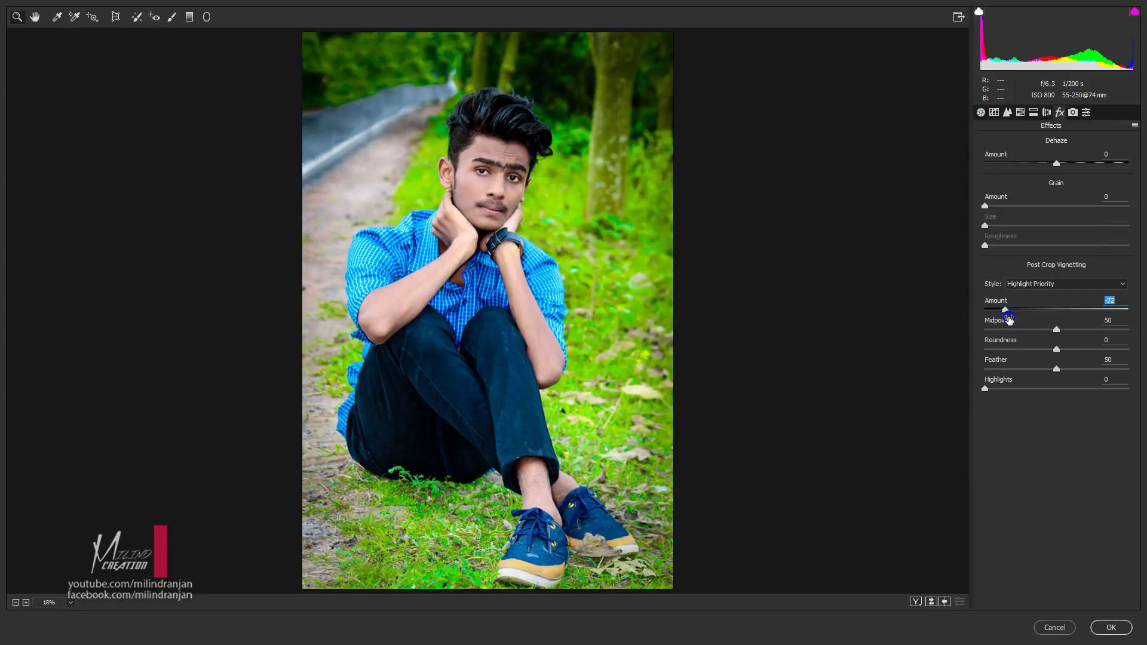
mouse_move(1054, 359)
left_mouse_down()
mouse_move(1088, 352)
mouse_move(1050, 325)
mouse_move(1035, 328)
left_mouse_up()
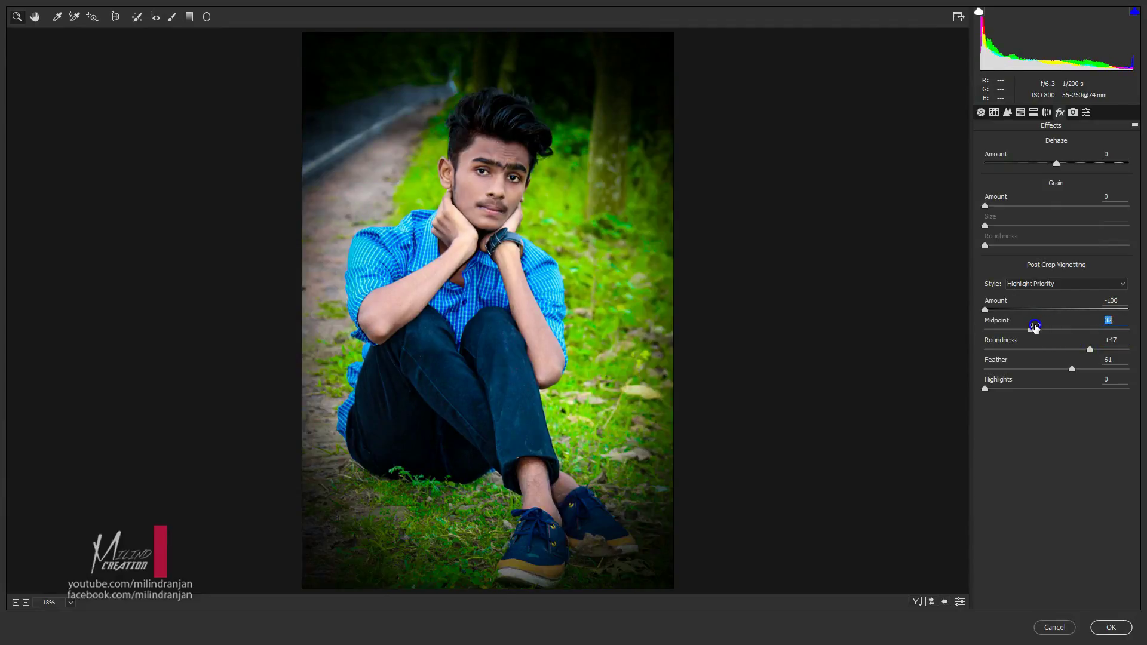
left_click(1061, 365)
left_click_drag(1071, 367, 1069, 367)
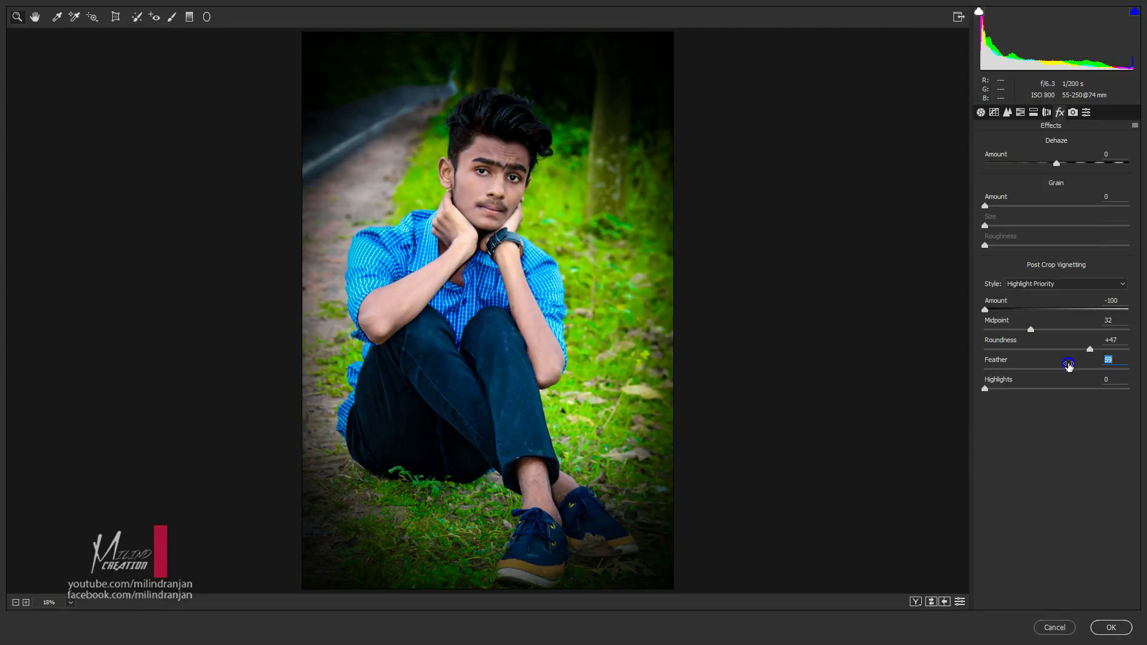
left_click_drag(1026, 305, 1037, 303)
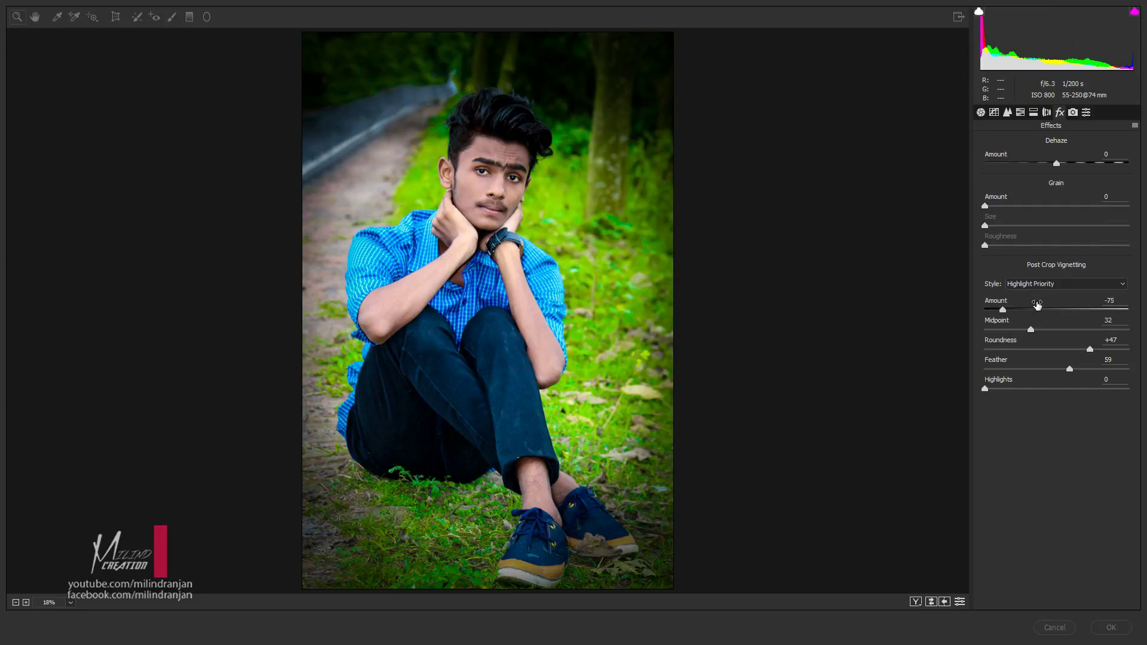
left_click(1111, 628)
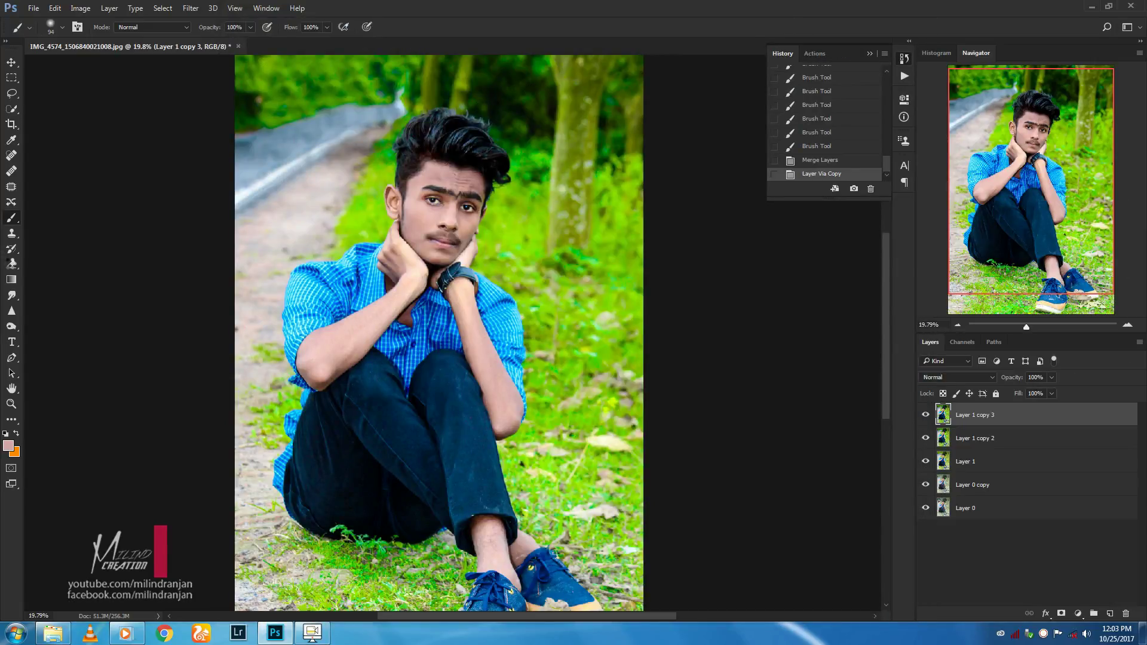
Erase the vignette around the head, trees and subject with a huge soft eraser
key("e")
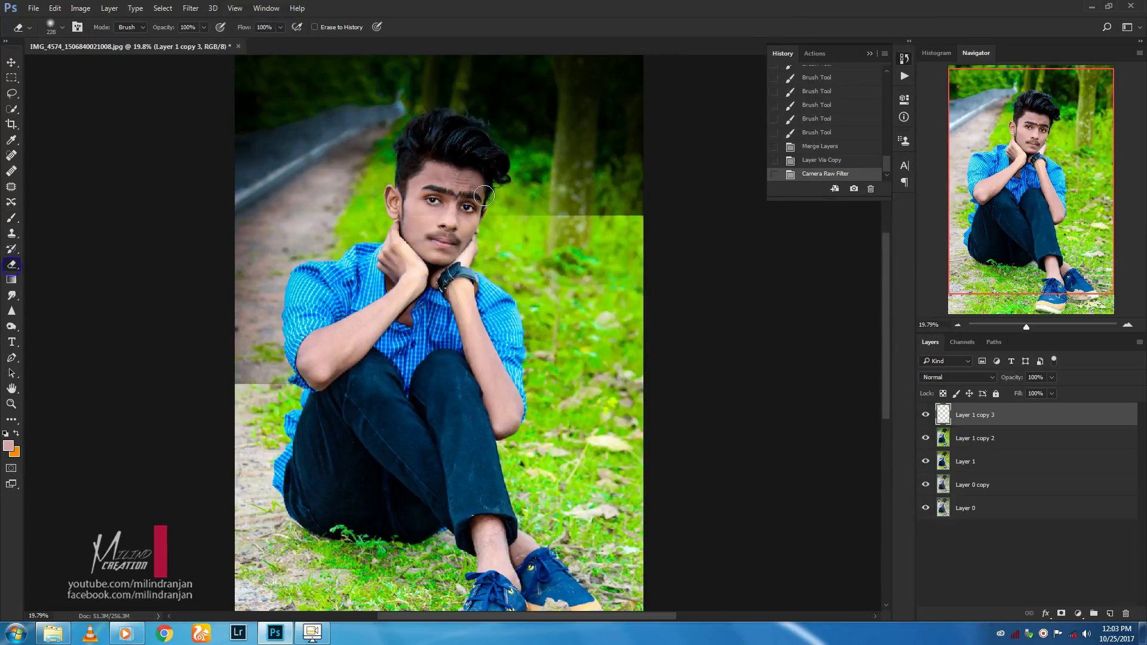
right_click(662, 228)
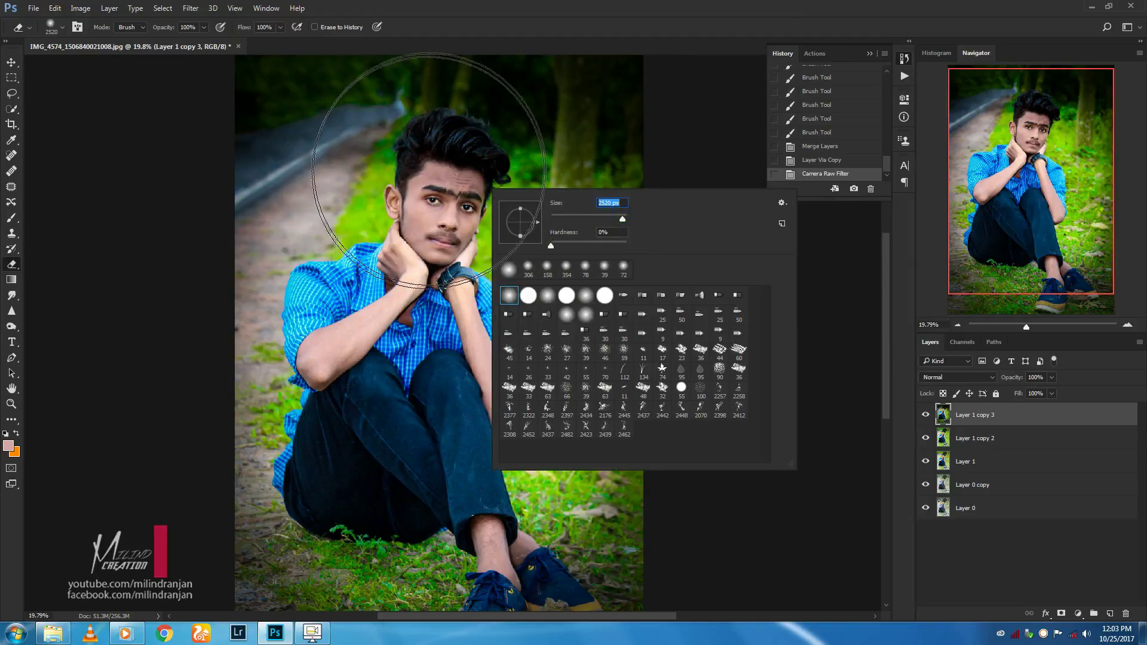
left_click(429, 161)
left_click_drag(429, 161, 436, 153)
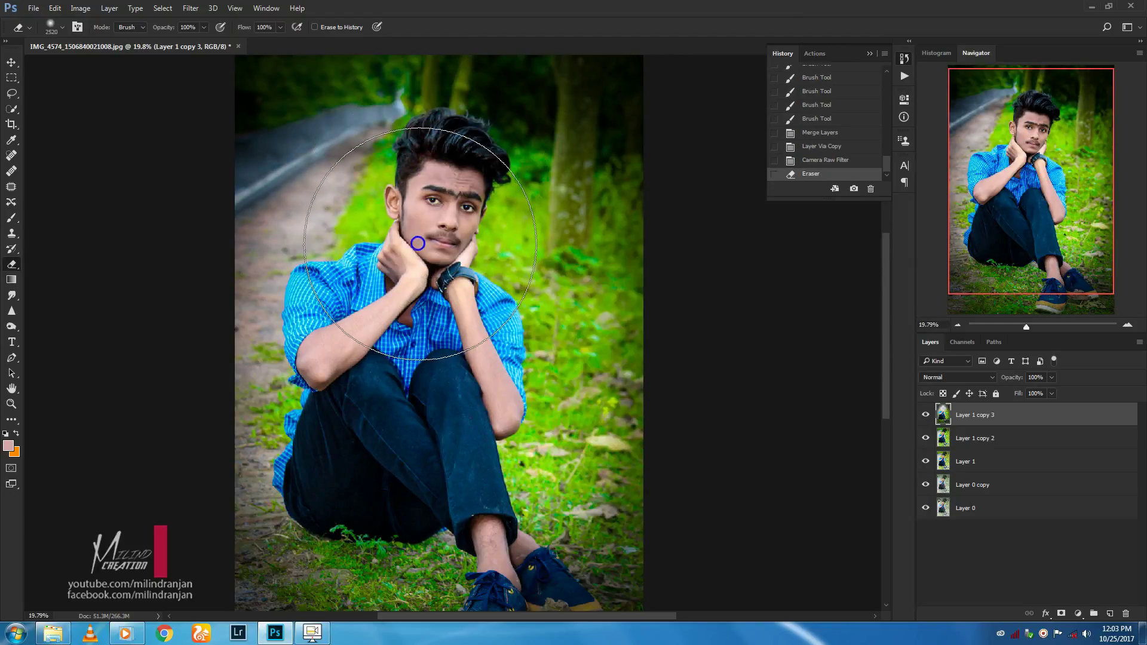
left_click(476, 164)
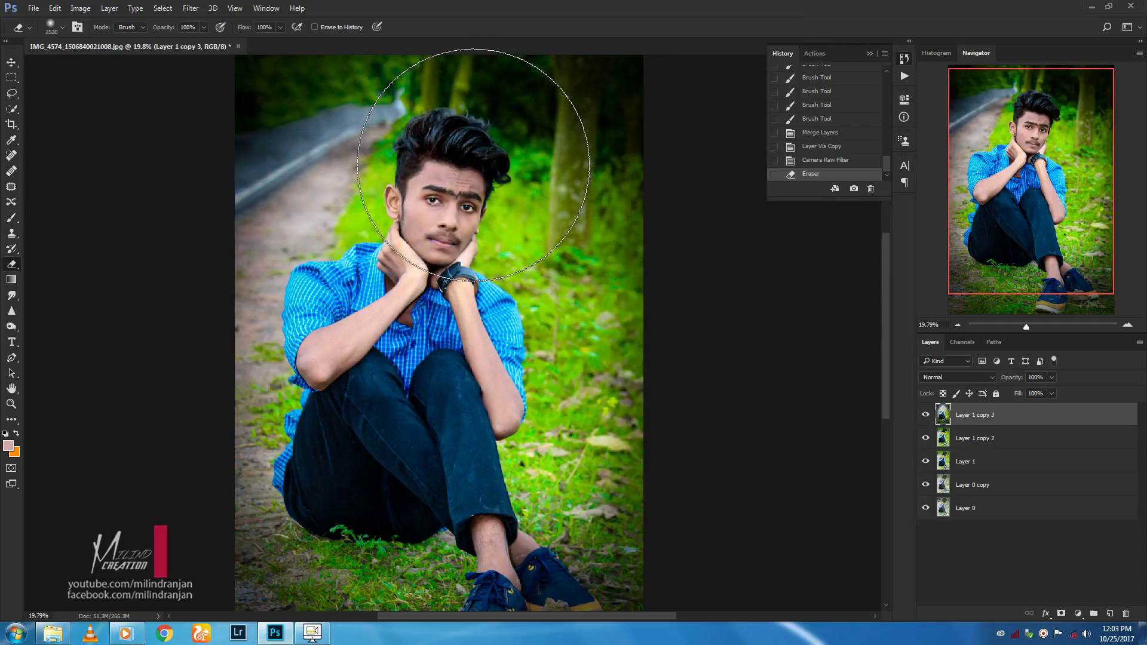
left_click(475, 164)
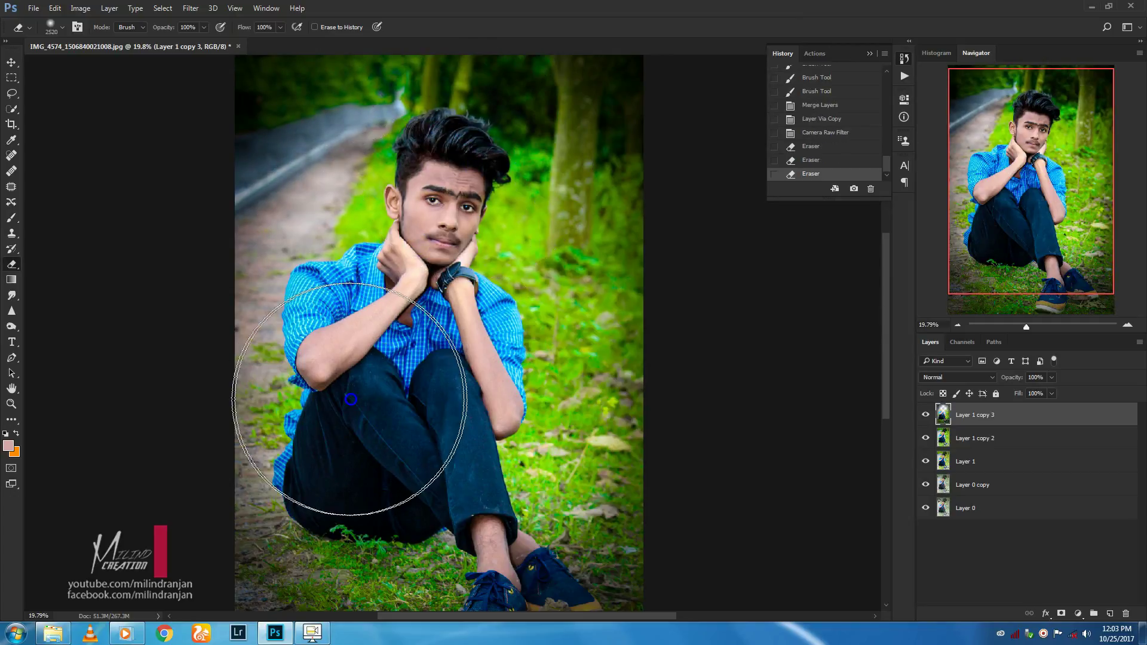
left_click(427, 313)
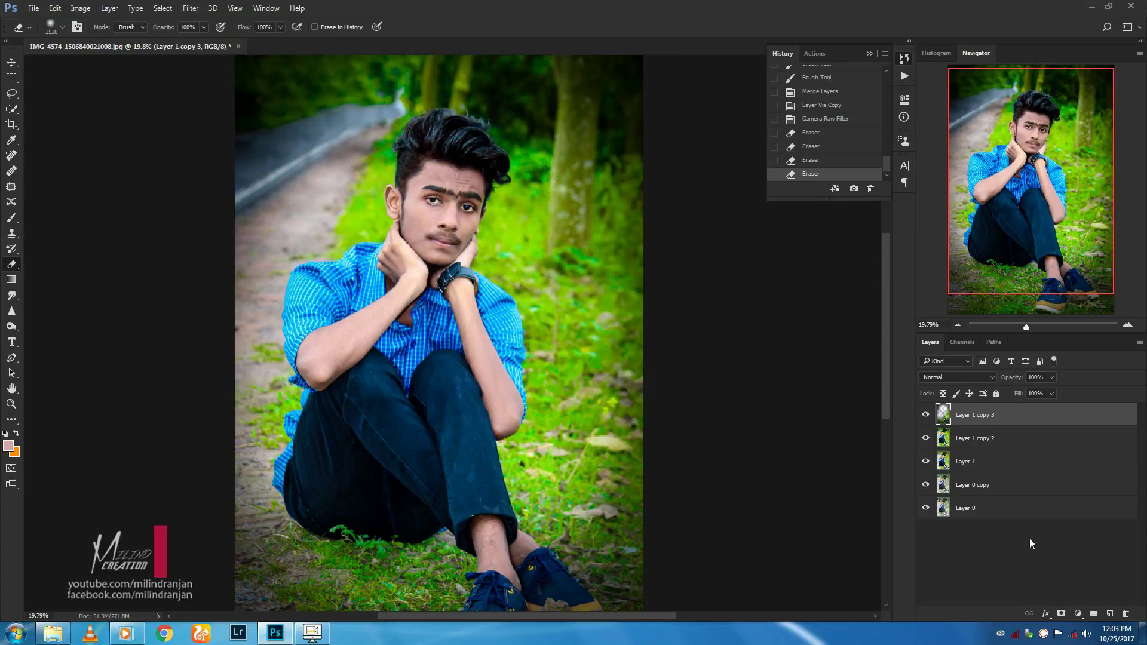
scroll(658, 335, "down", 2)
left_click(427, 206)
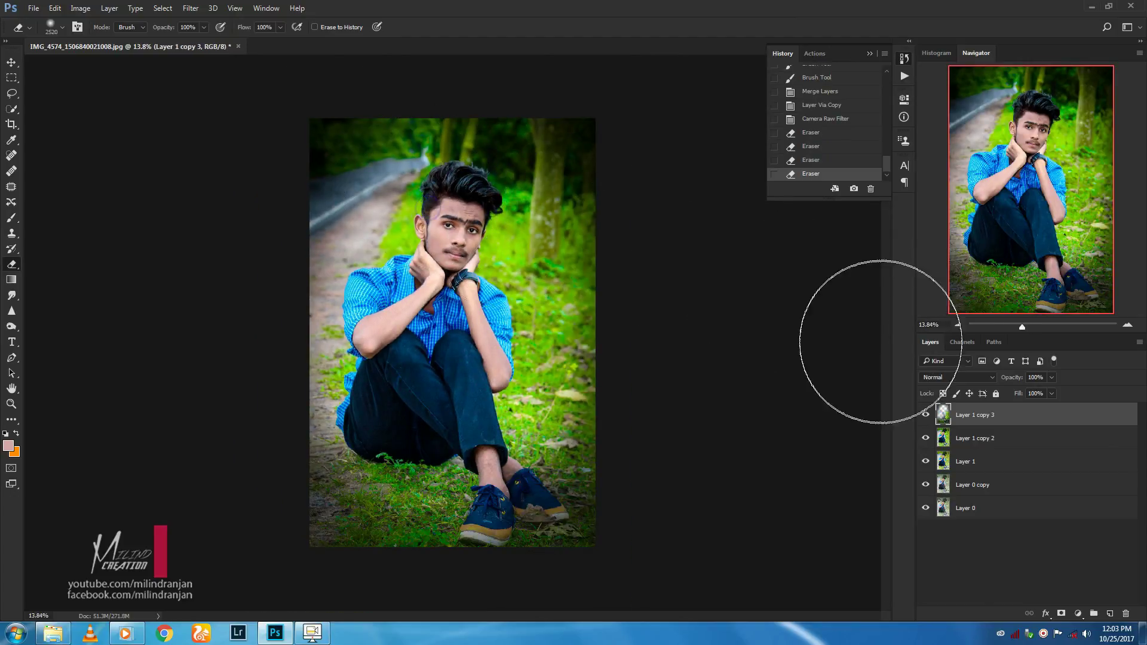
Set the vignette layer's opacity to 86%
left_click(1050, 378)
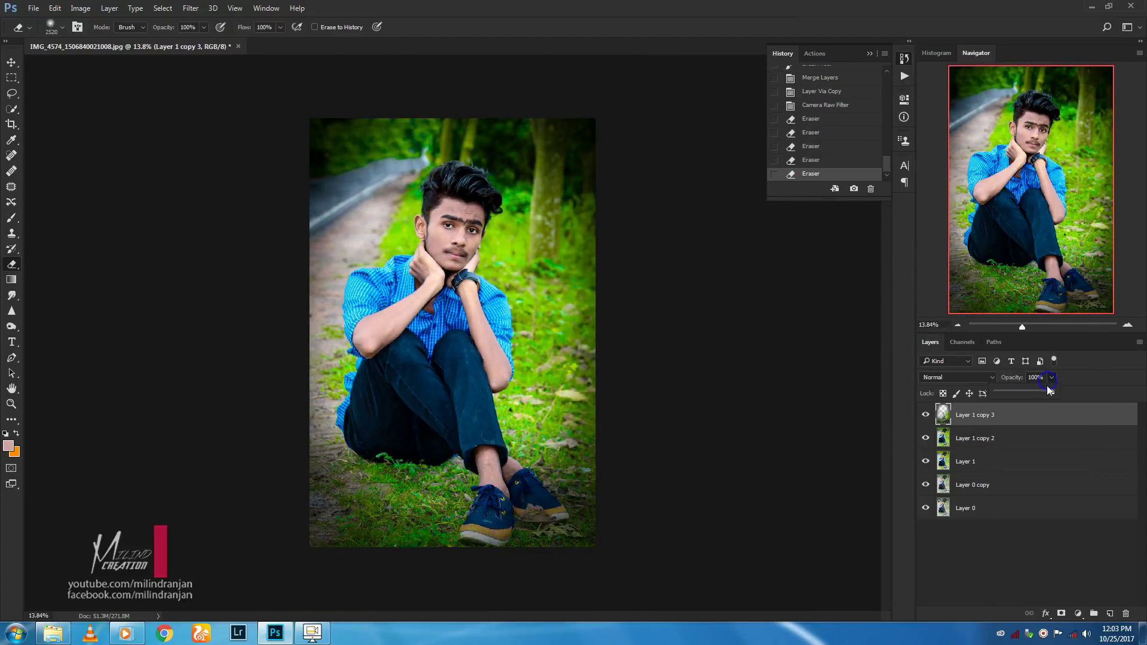
left_click_drag(1039, 392, 1043, 396)
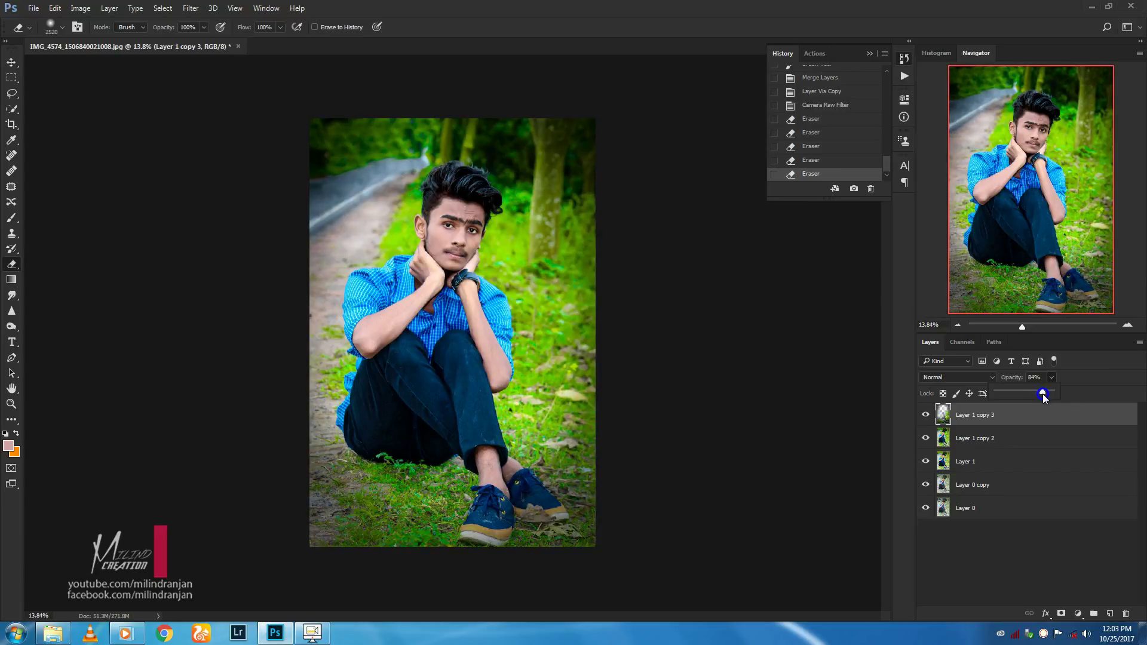
left_click(1025, 438, "ctrl")
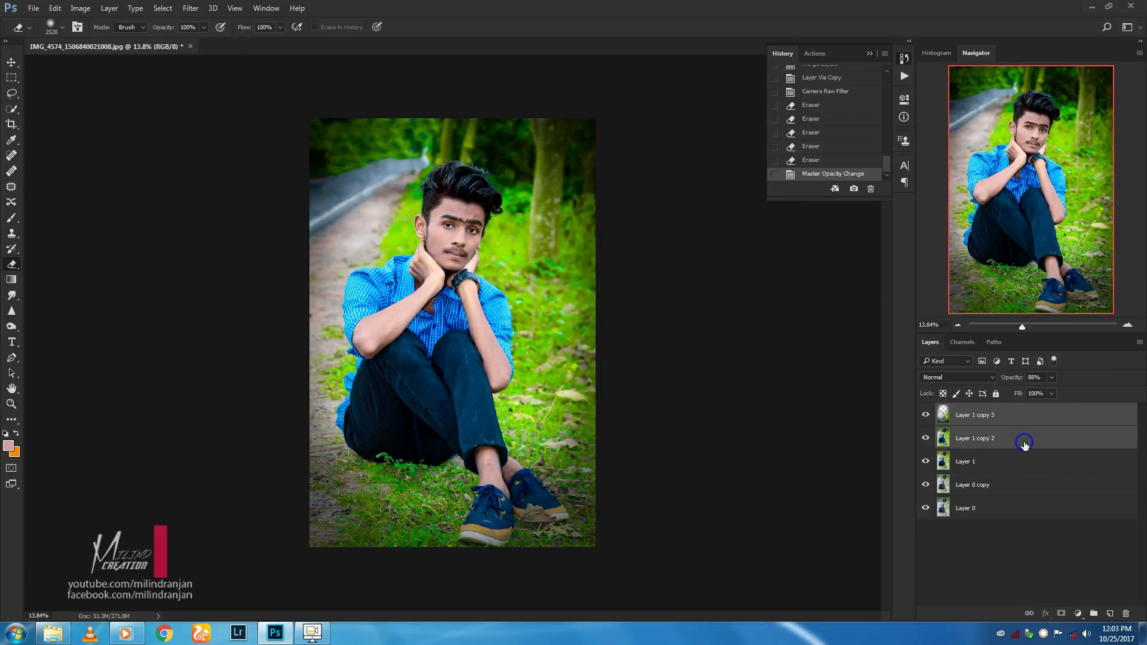
Merge the two selected layers and duplicate the merged layer
right_click(1025, 439)
left_click(881, 431)
right_click(996, 409)
left_click(870, 122)
left_click(672, 194)
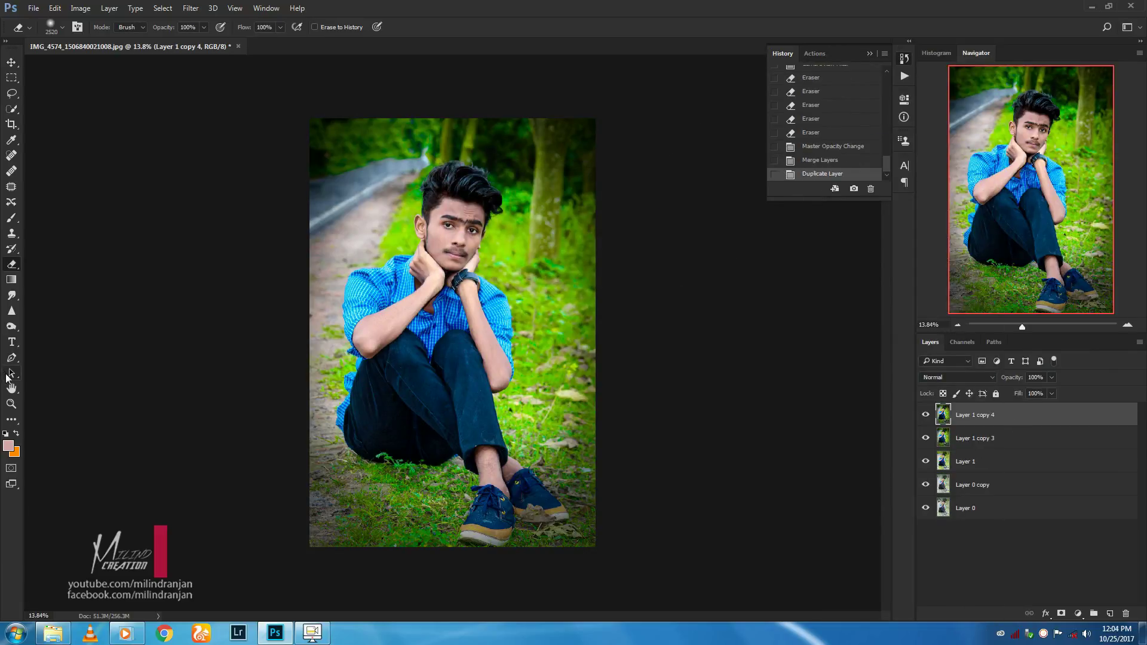
Darken the photo's bottom edge and bottom-right corner with several upward gradients
left_click(11, 279)
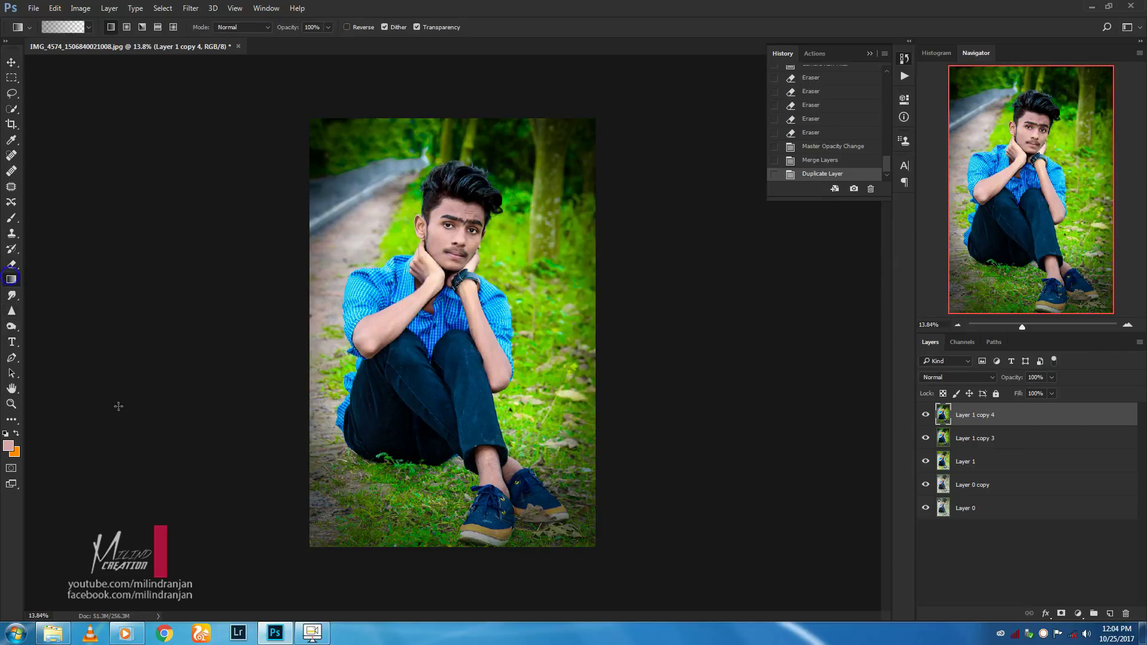
mouse_move(330, 547)
left_mouse_down()
mouse_move(374, 447)
mouse_move(377, 462)
left_mouse_up()
mouse_move(409, 544)
left_mouse_down()
mouse_move(466, 437)
mouse_move(472, 454)
left_mouse_up()
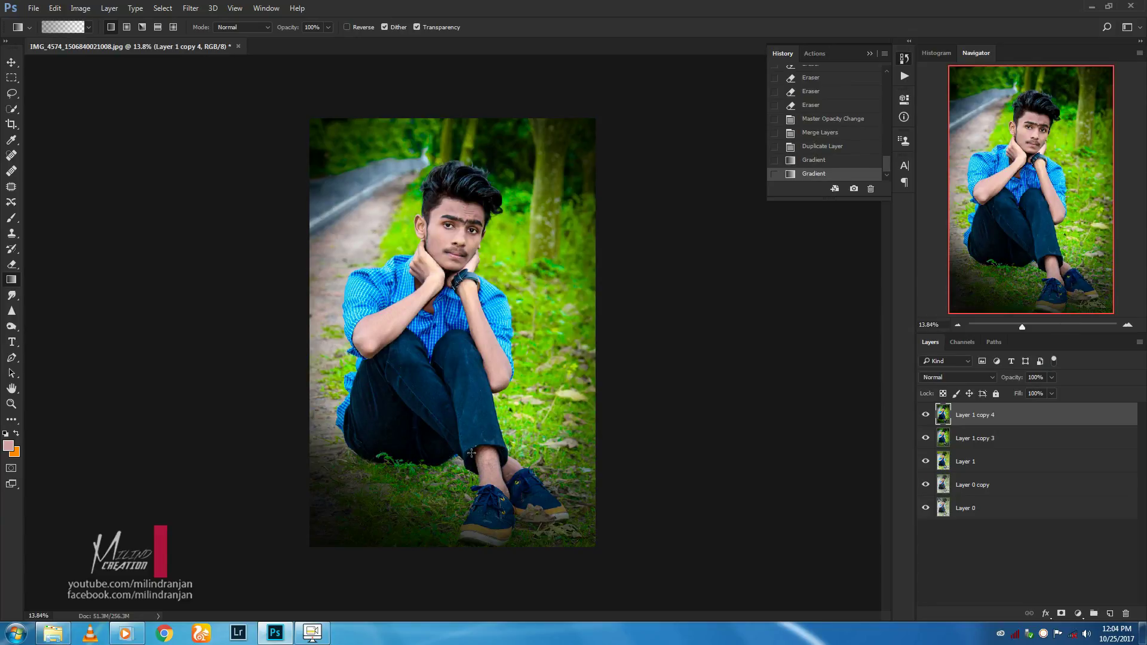
key("ctrl+z")
left_click_drag(338, 516, 367, 430)
key("ctrl+z")
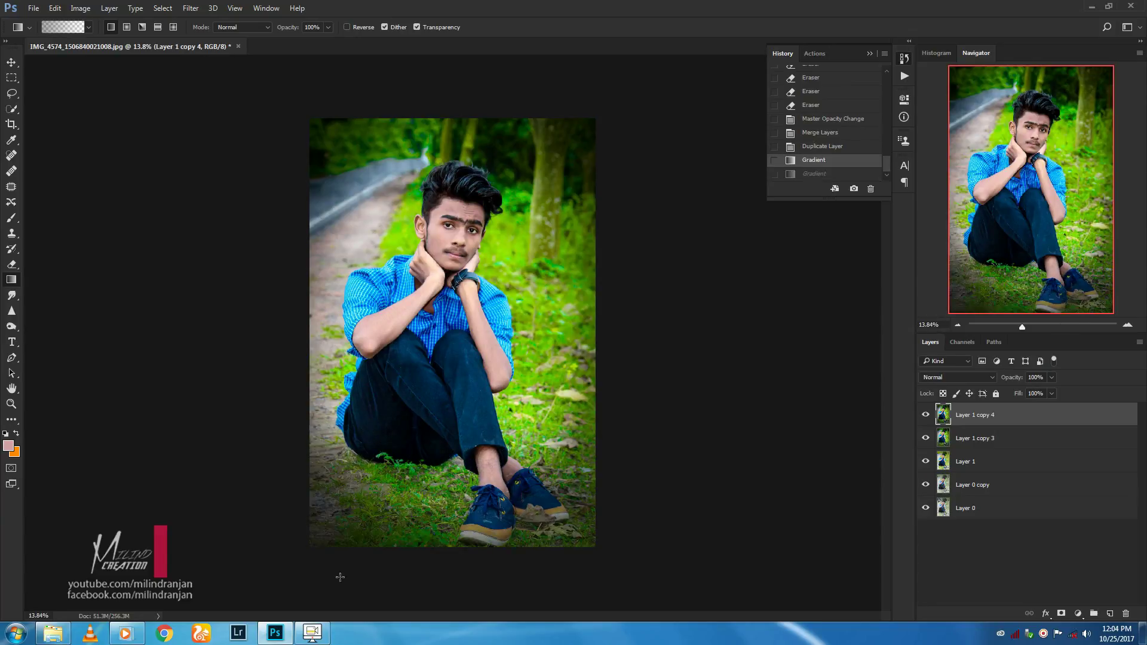
left_click_drag(332, 545, 341, 496)
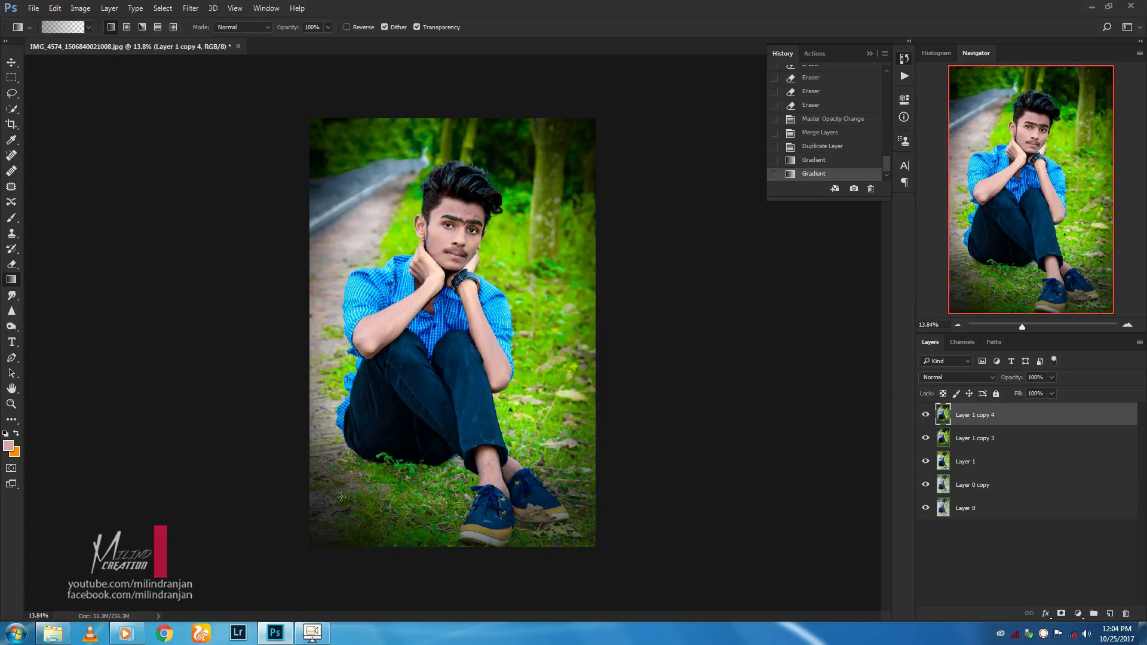
left_click_drag(638, 570, 489, 452)
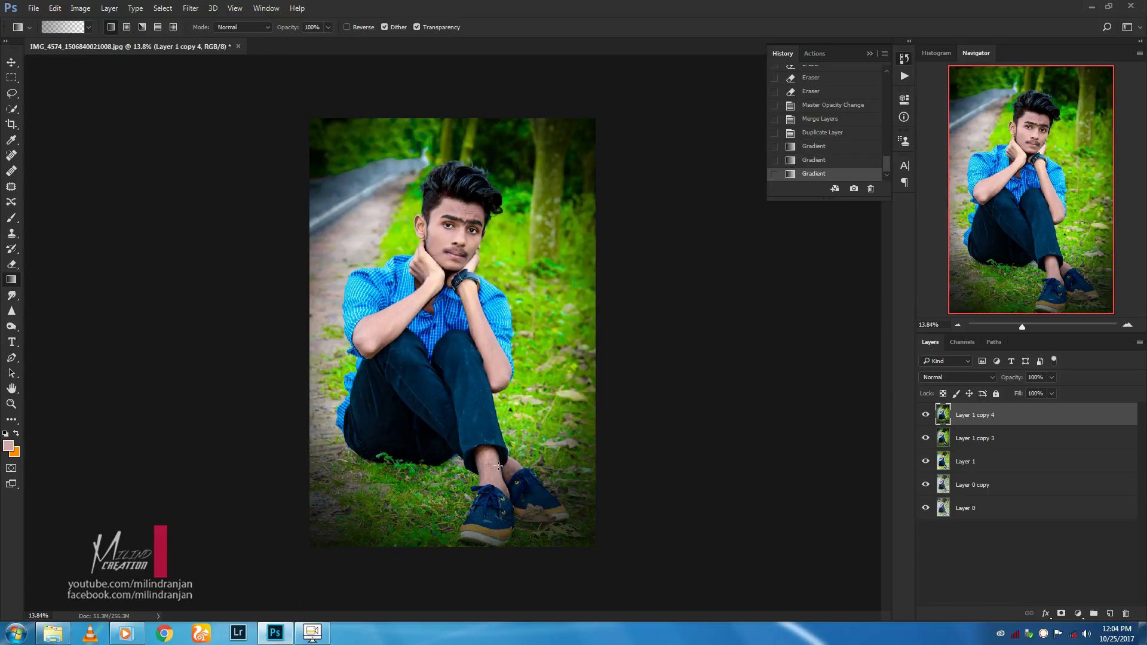
left_click_drag(457, 561, 464, 459)
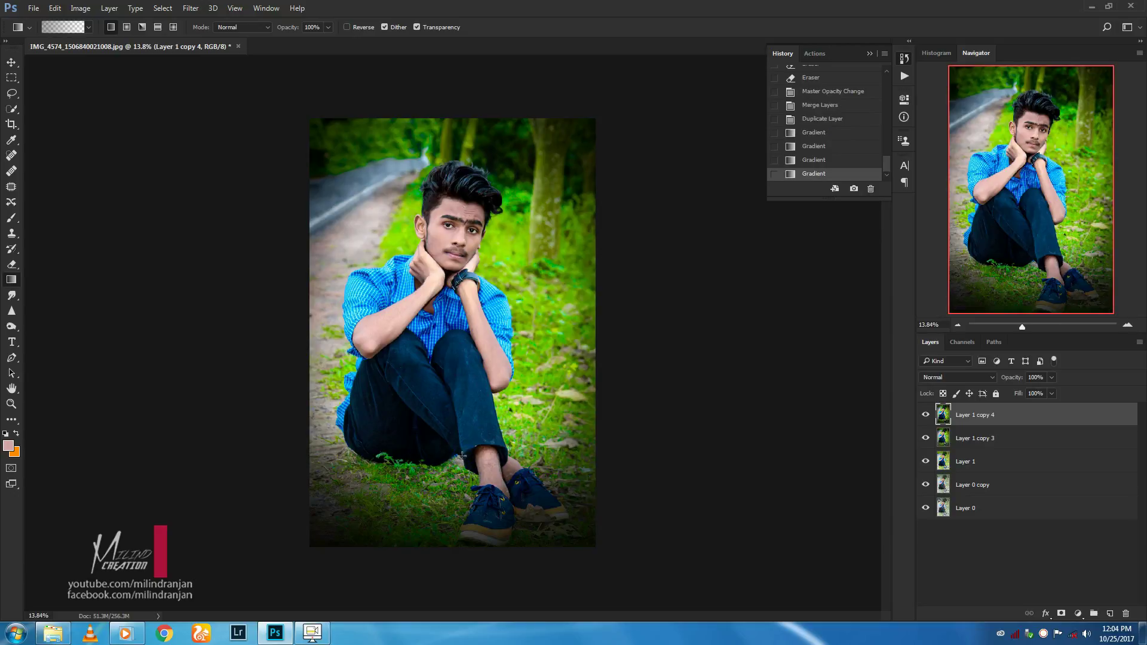
Set the gradient copy's opacity to 77% and select it together with Layer 1 copy 3
scroll(465, 459, "down", 1)
scroll(465, 459, "down", 2)
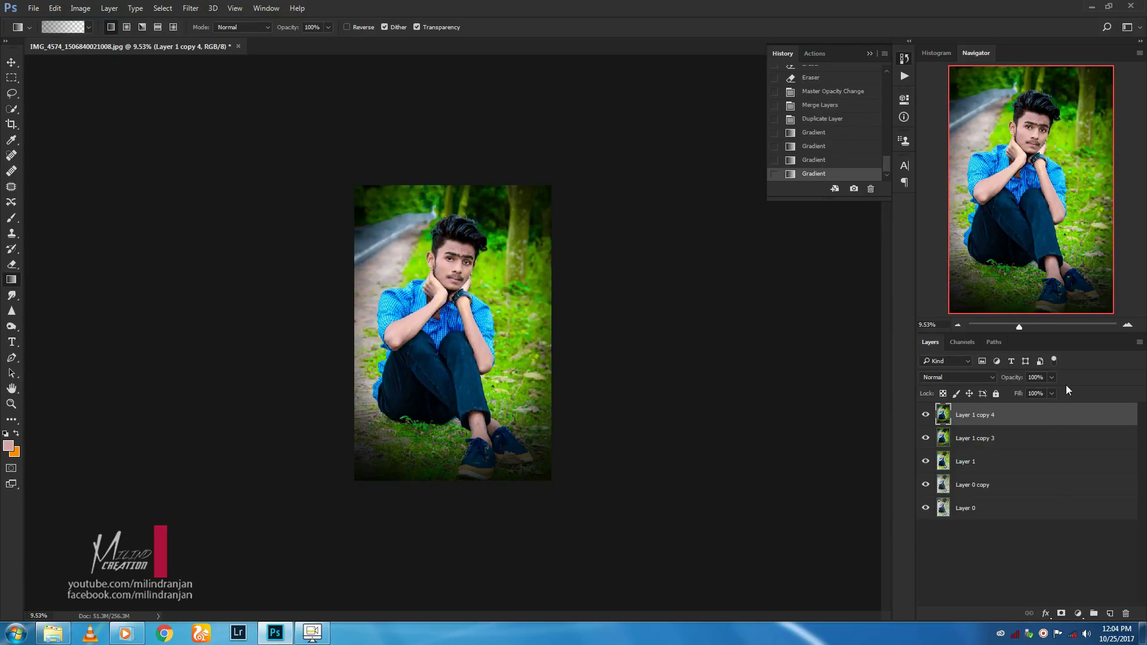
left_click_drag(1043, 394, 1038, 393)
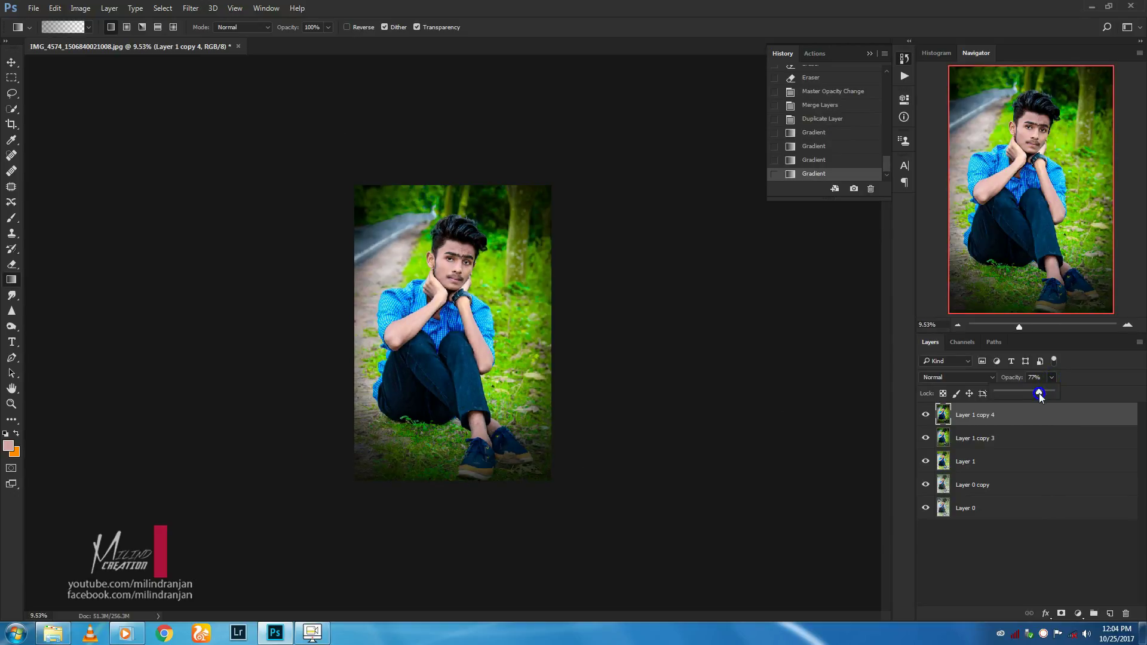
left_click(1028, 438, "ctrl")
right_click(1024, 438)
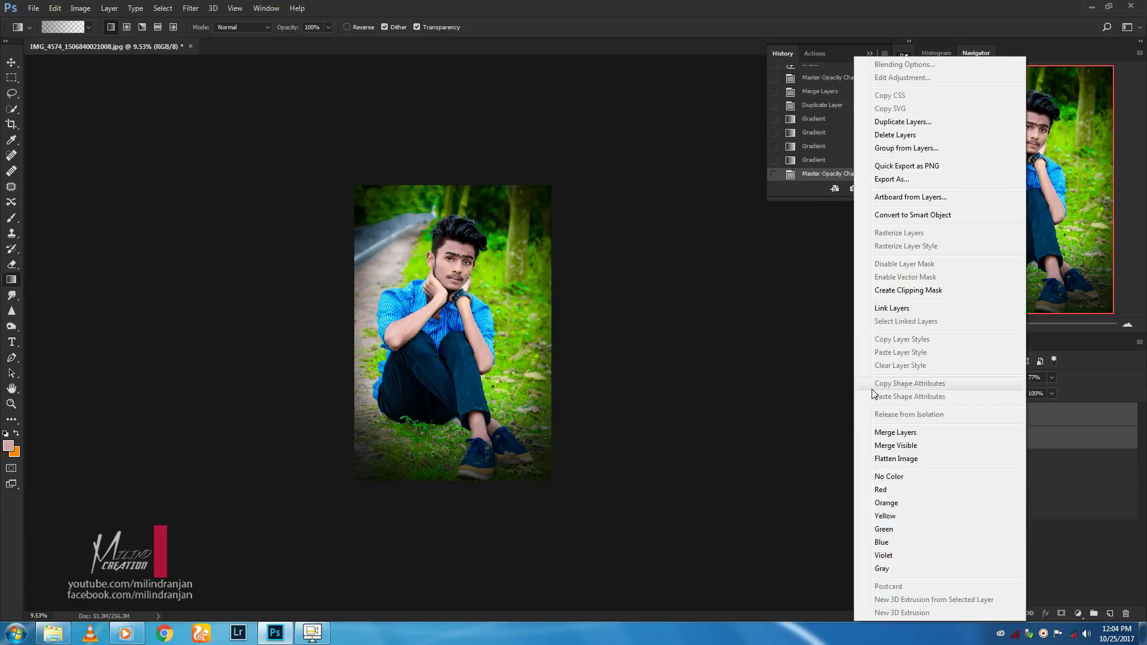
Merge Layer 1 copy 3 into Layer 1 copy 4, keeping Layer 1 copy 4 after a cancelled delete
left_click(897, 434)
scroll(457, 238, "up", 2)
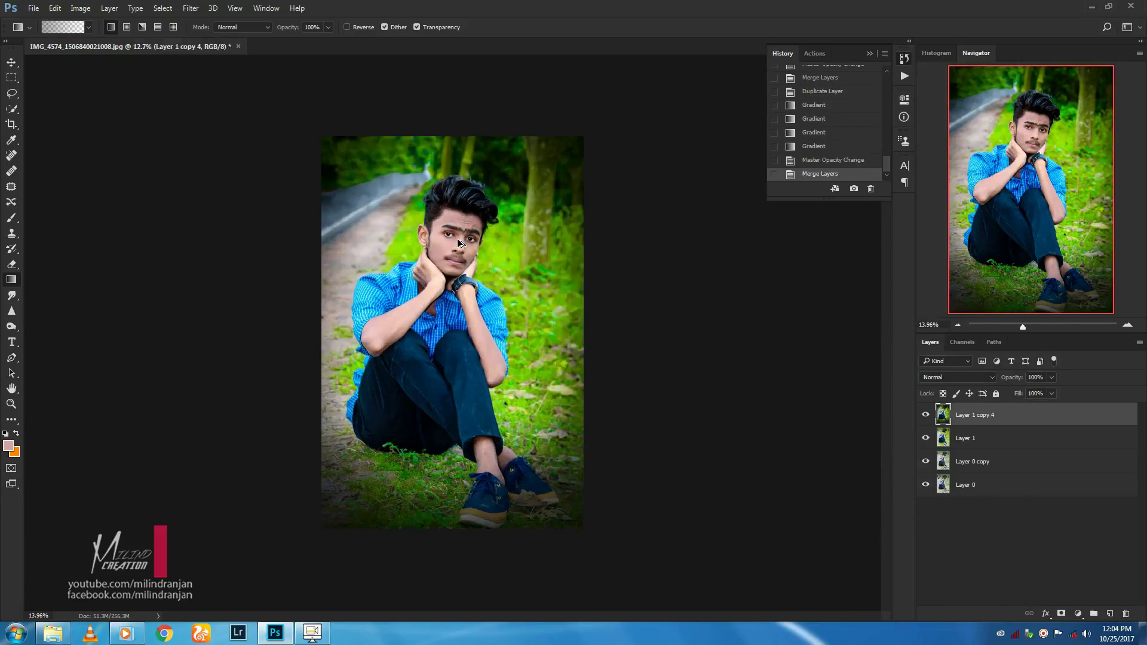
scroll(535, 297, "up", 2)
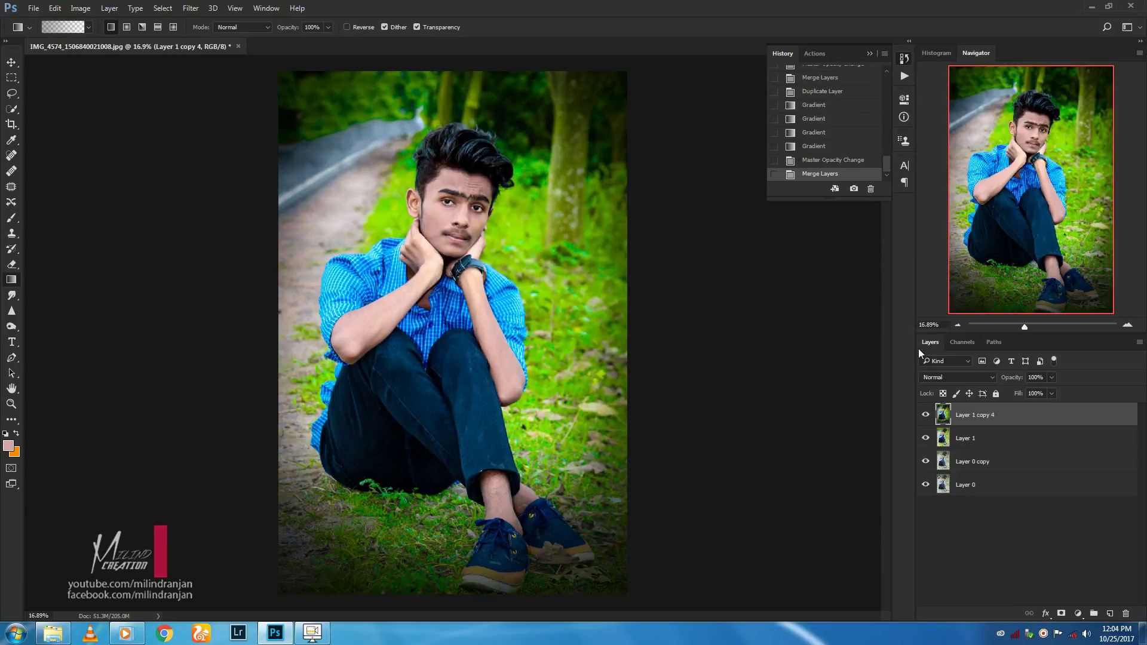
right_click(1061, 412)
left_click(920, 137)
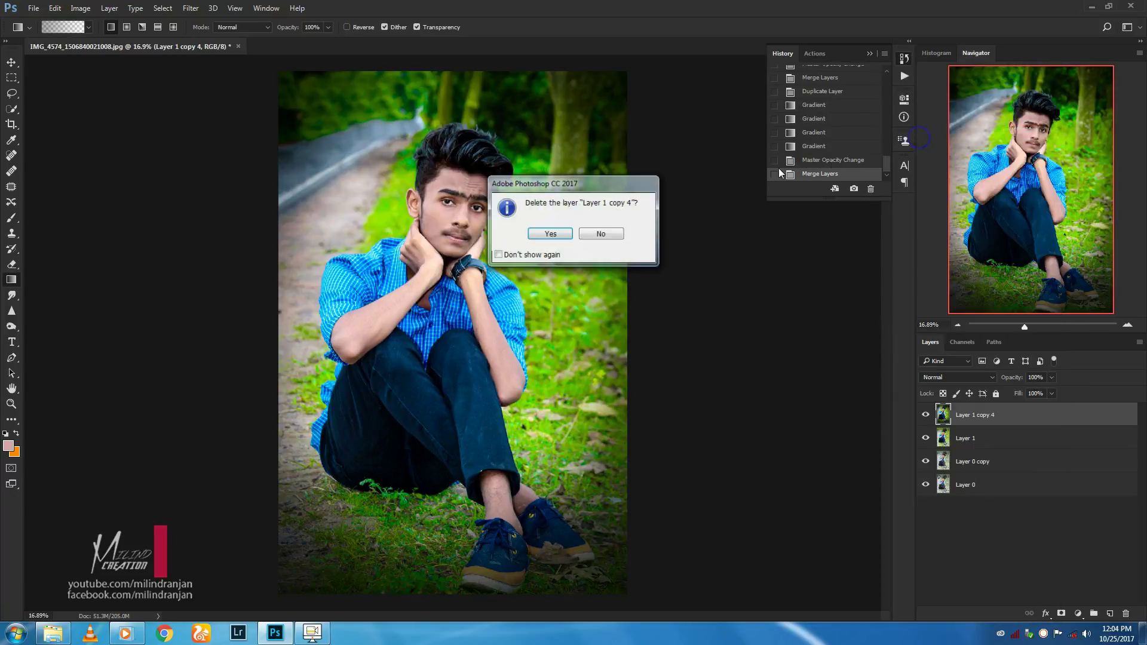
left_click(604, 234)
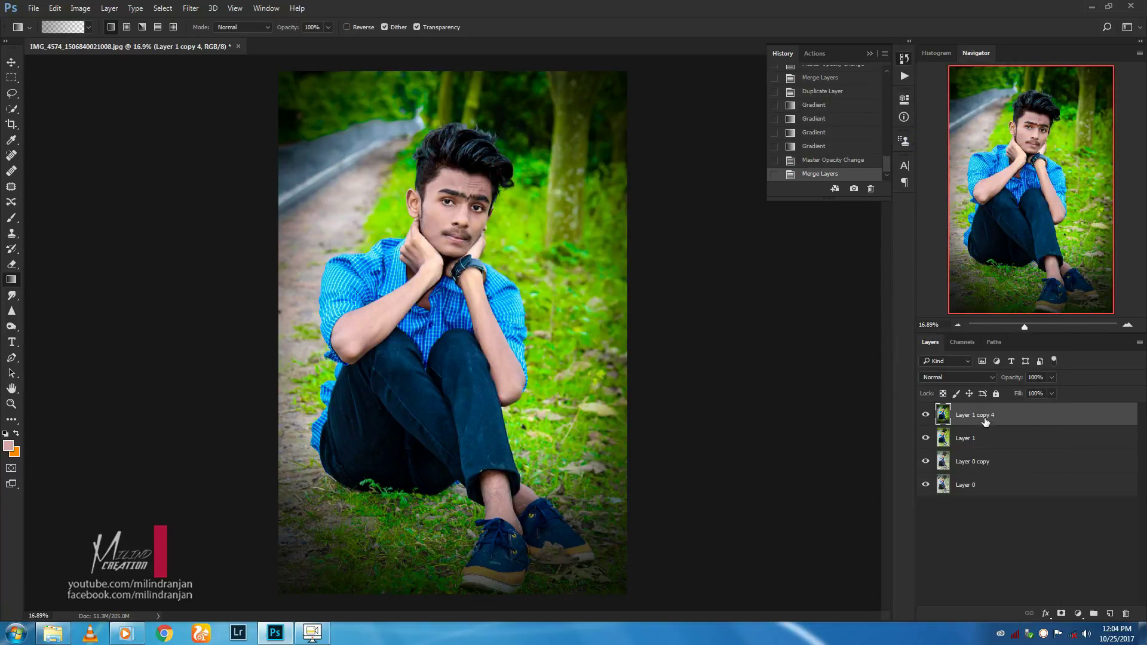
Duplicate Layer 1 copy 4 as Layer 1 copy 5
right_click(987, 425)
left_click(849, 122)
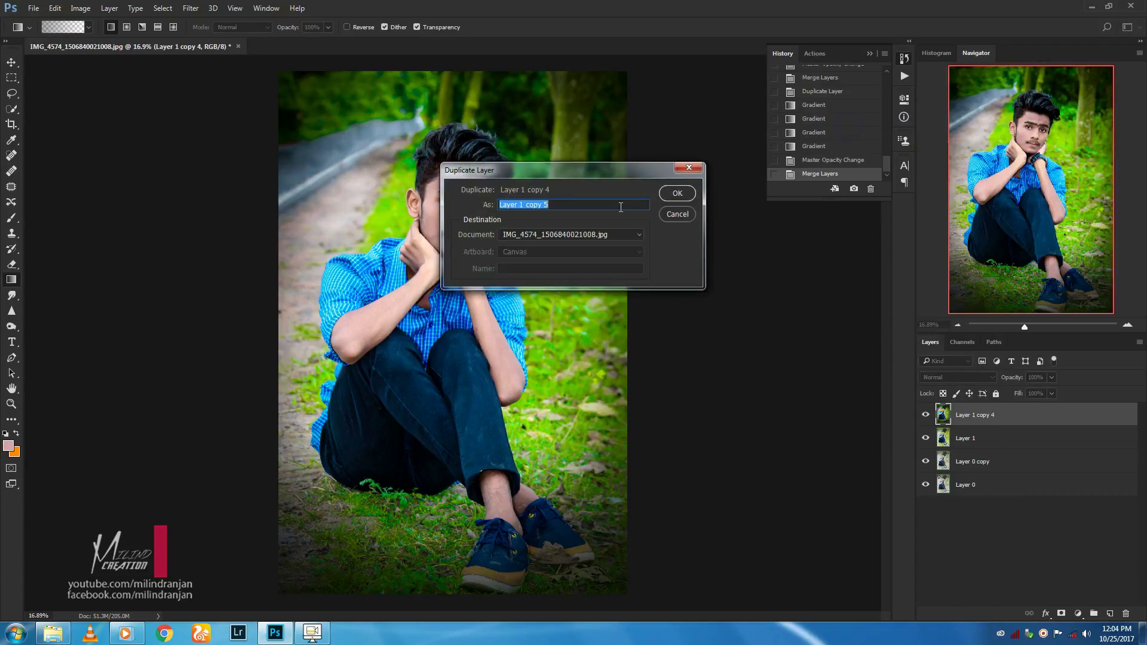
left_click(677, 192)
left_click(191, 8)
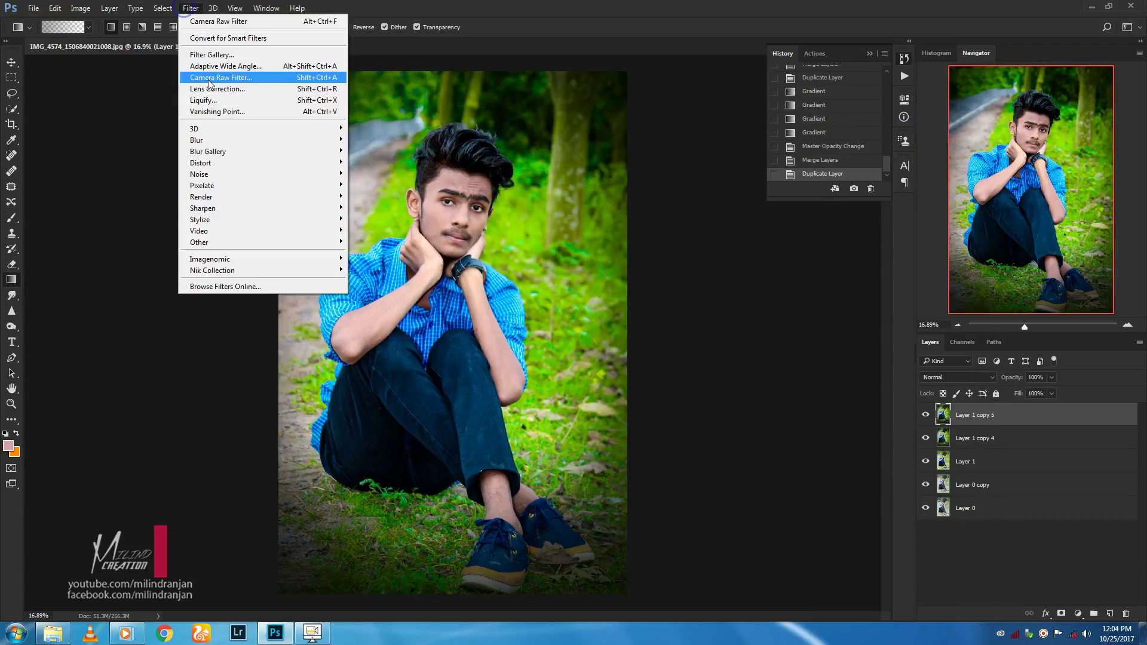
Apply Camera Raw to Layer 1 copy 5 with Vibrance +53, leaving Blues saturation at 0
left_click(219, 78)
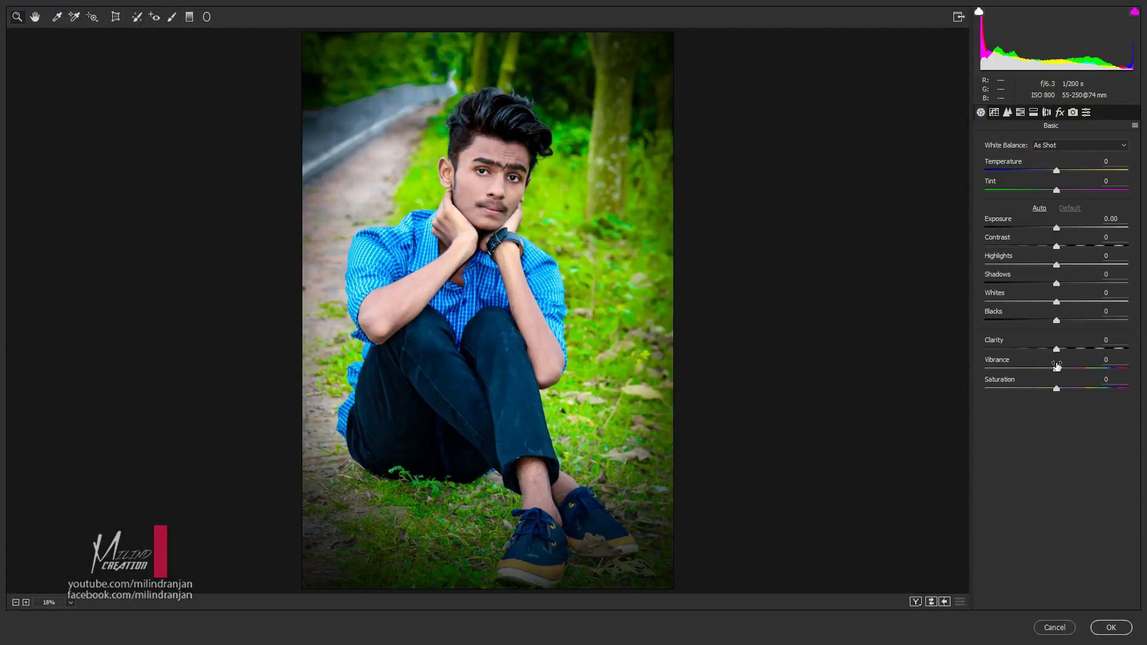
left_click_drag(1057, 366, 1084, 368)
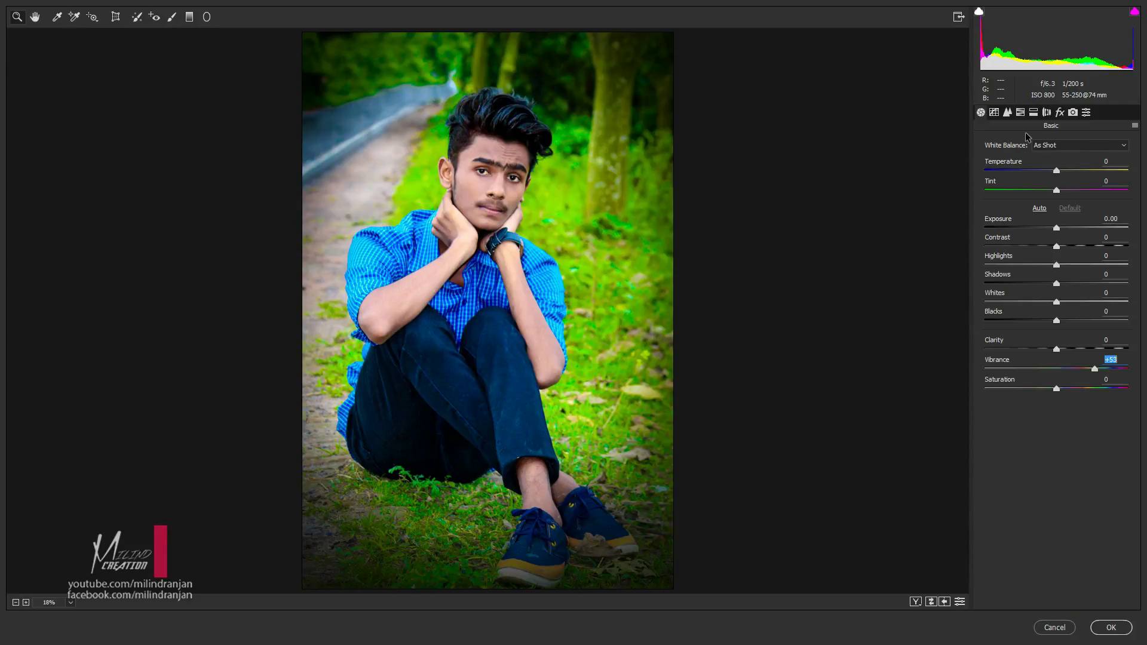
left_click(1020, 112)
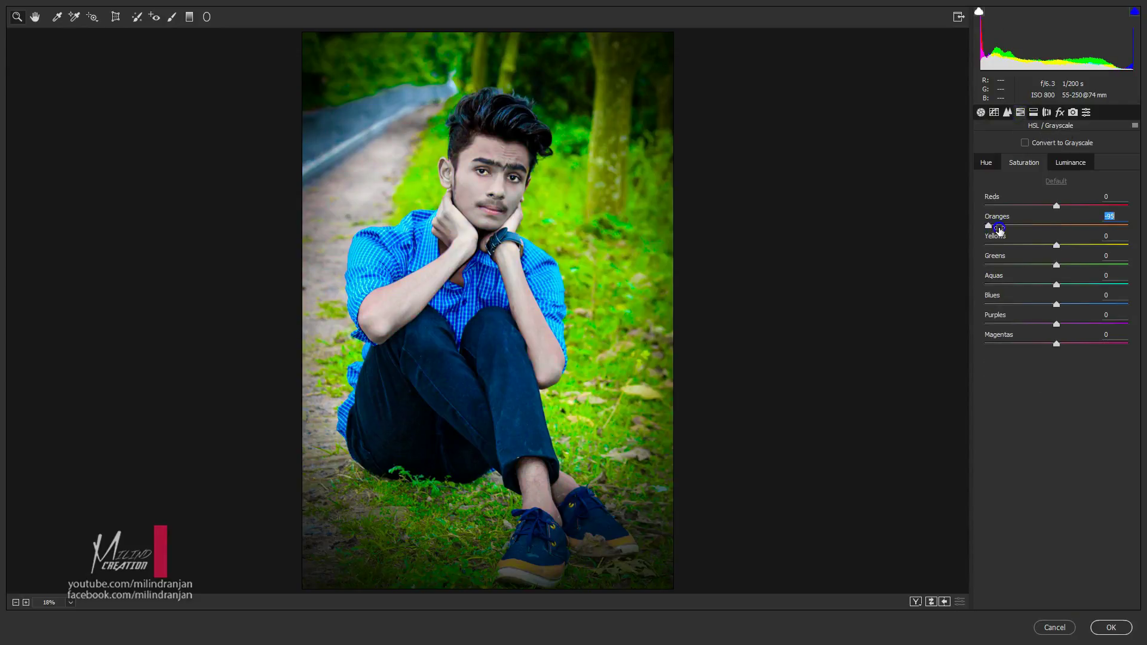
left_click_drag(1098, 226, 974, 225)
left_click_drag(1064, 306, 936, 300)
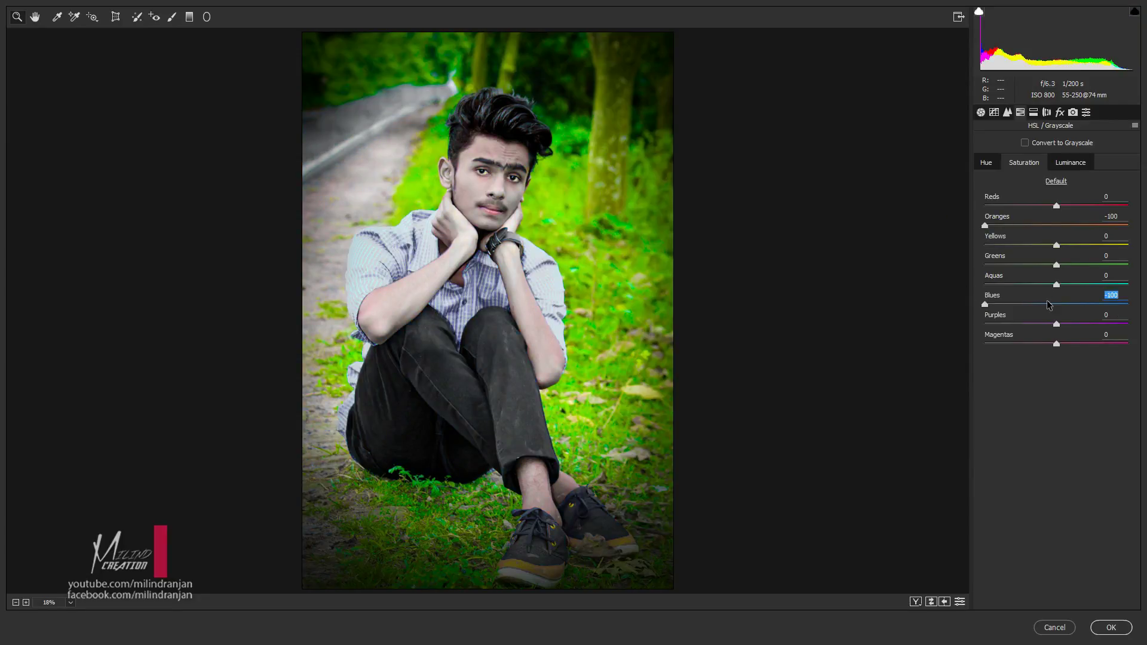
left_click_drag(1056, 288, 1065, 296)
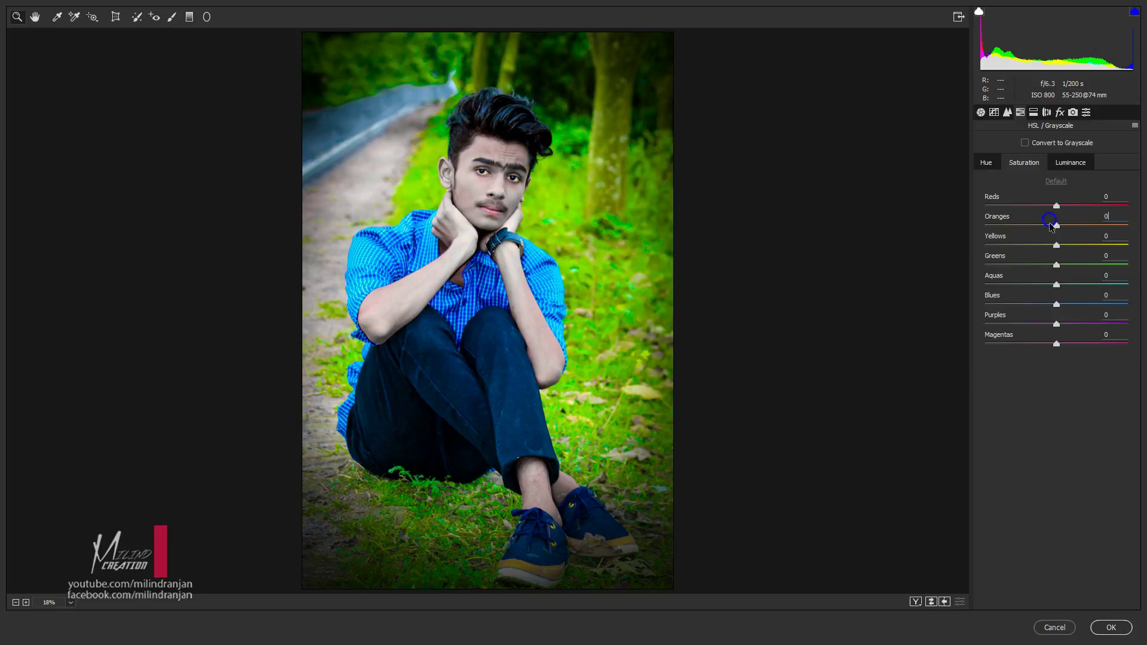
key("Return")
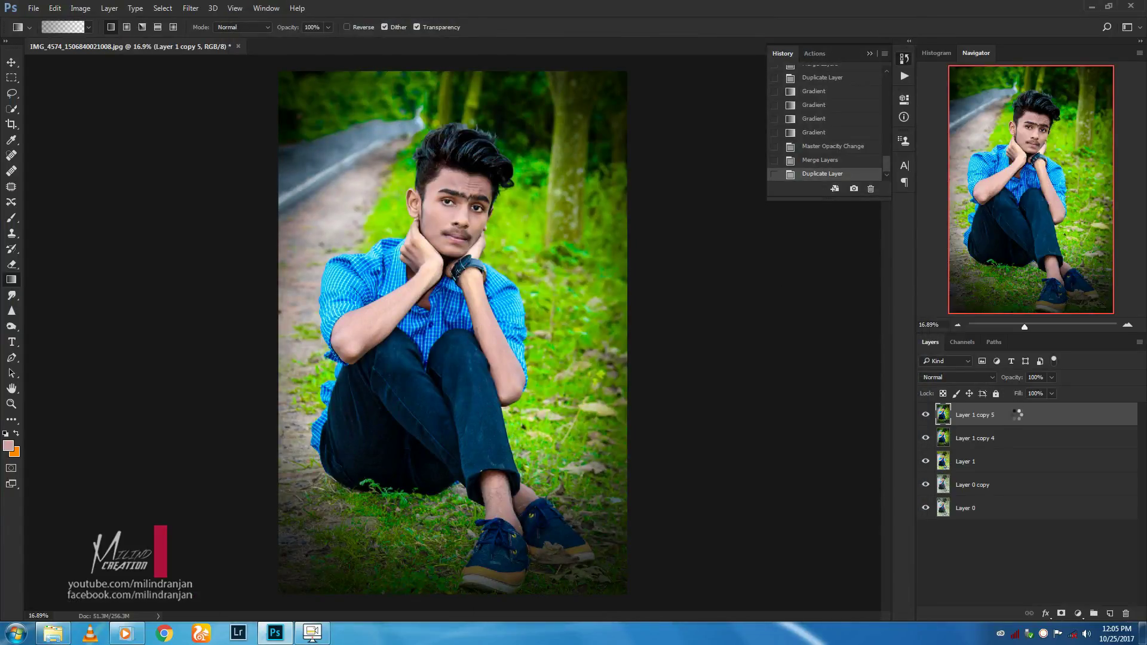
right_click(1018, 415)
Duplicate Layer 1 copy 5 as Layer 1 copy 6 and bring up Camera Raw for it
left_click(875, 127)
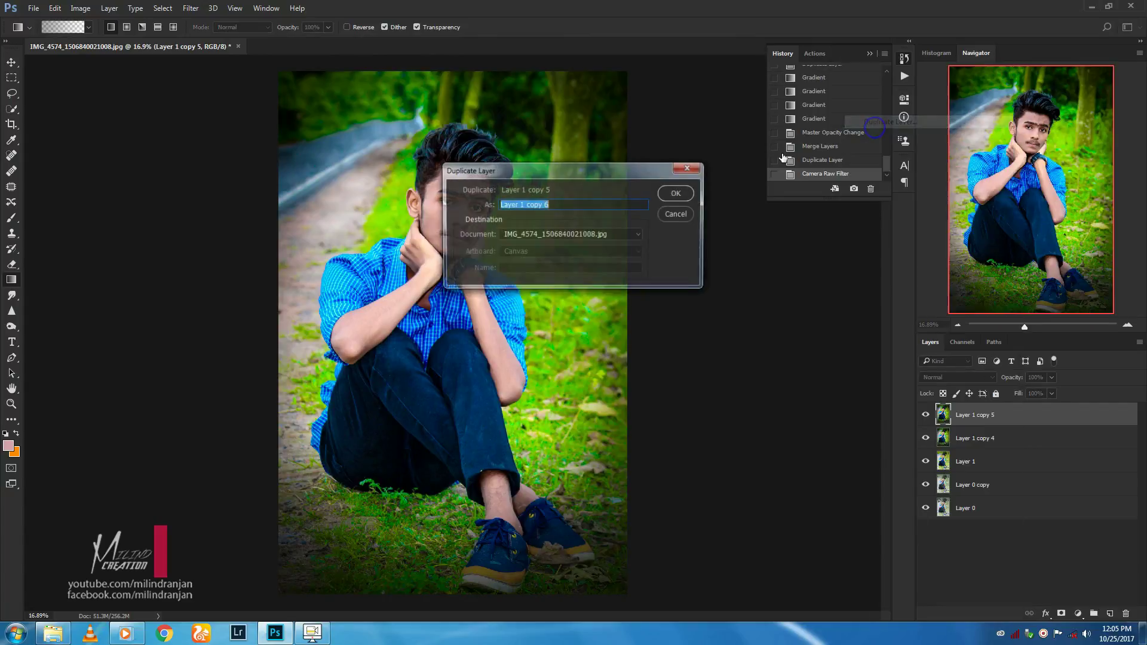
left_click(673, 193)
left_click(191, 8)
left_click(221, 78)
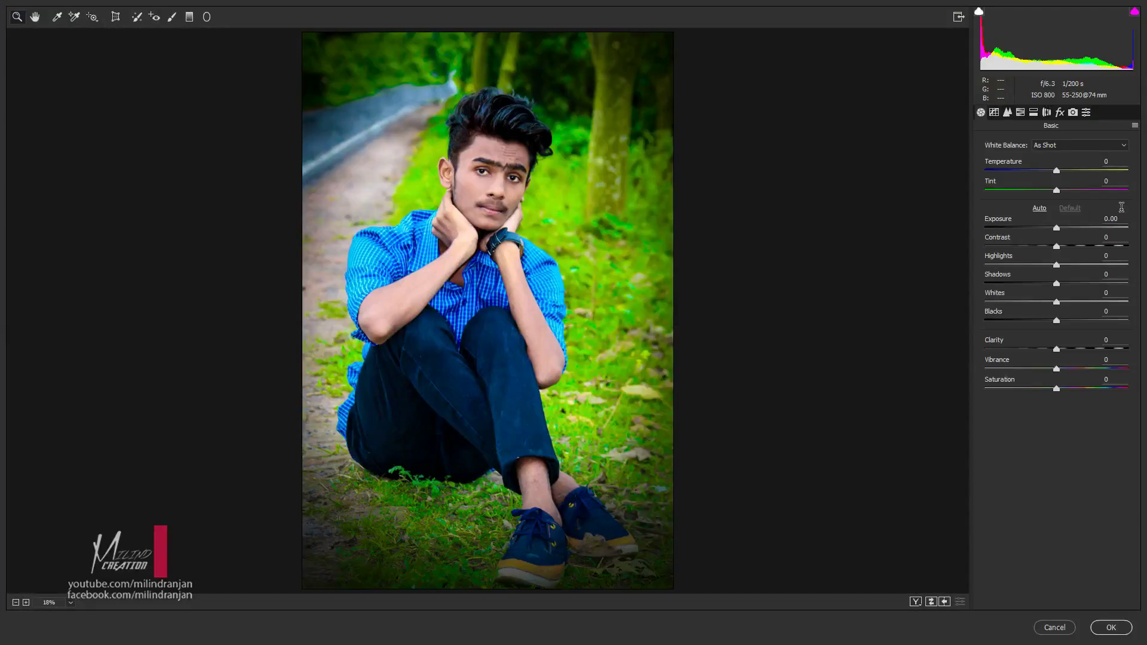
Set Blues, Oranges and Yellows saturation to -100 and add a layer mask
left_click(1021, 111)
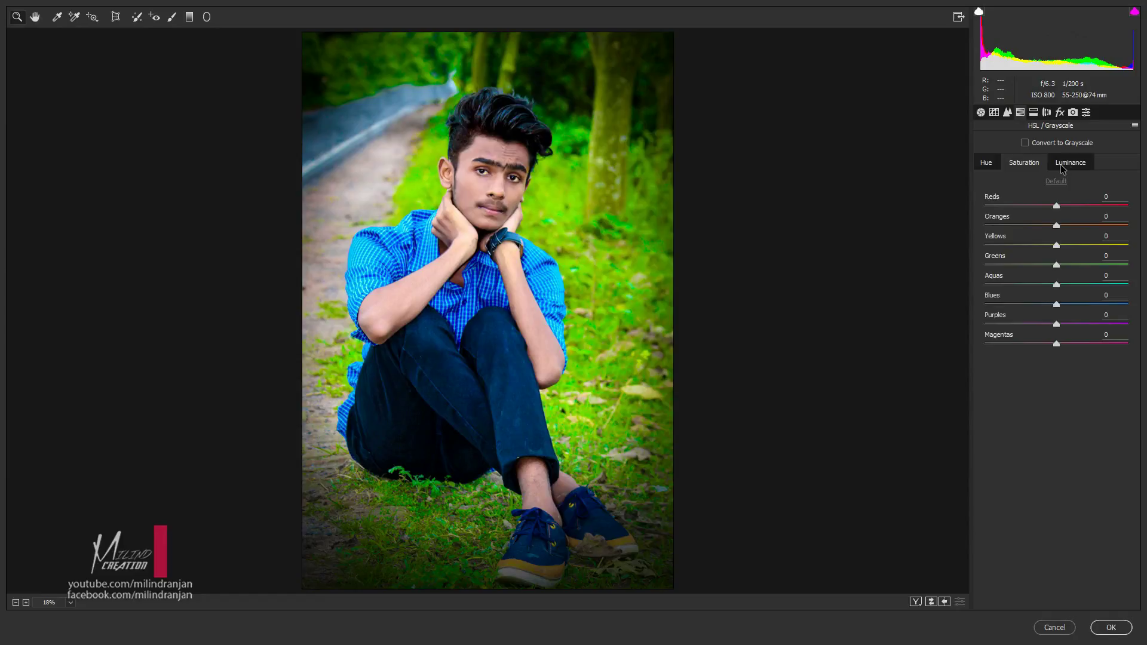
mouse_move(1037, 303)
left_mouse_down()
mouse_move(990, 305)
mouse_move(1010, 306)
left_mouse_up()
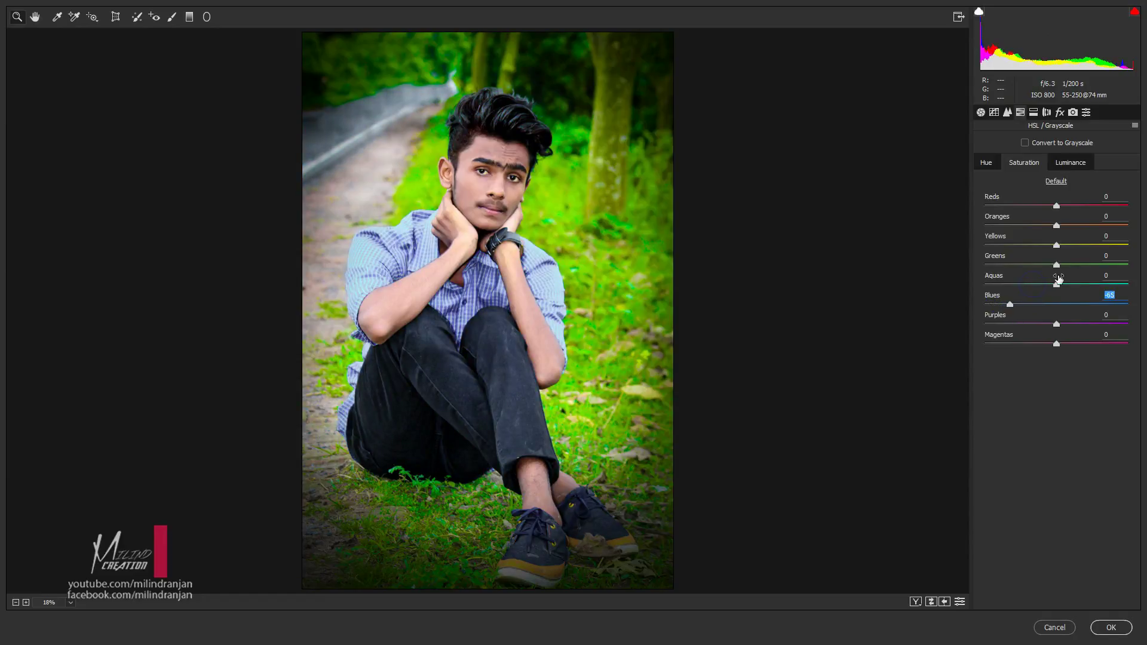
left_click_drag(1056, 225, 976, 224)
left_click_drag(1074, 239, 937, 257)
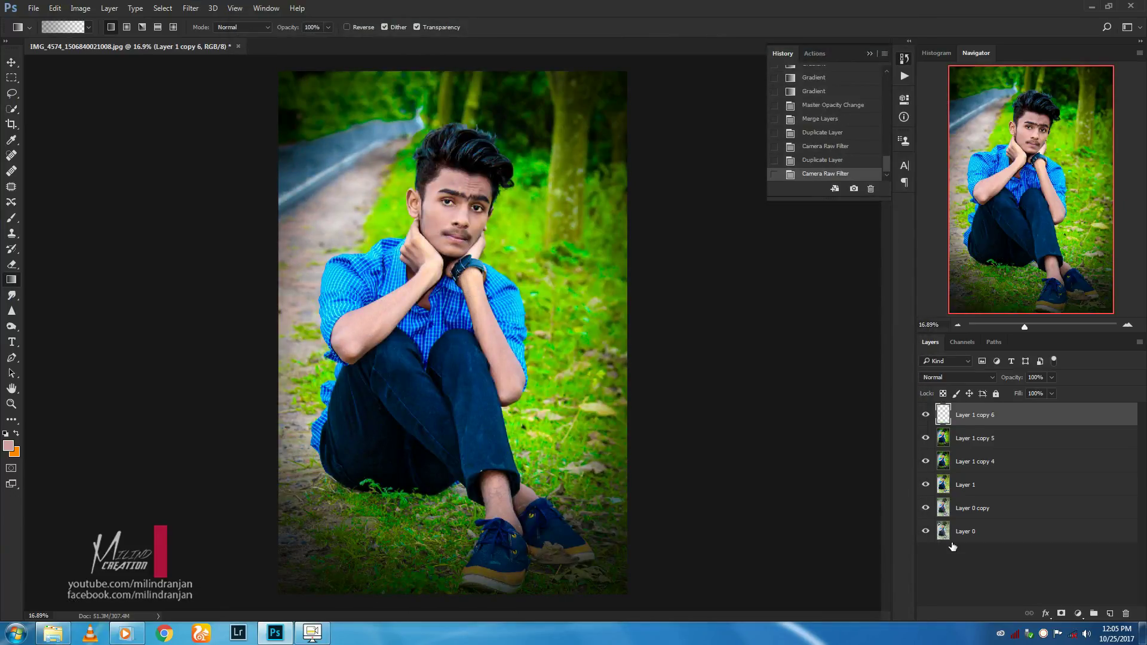
left_click(1061, 612)
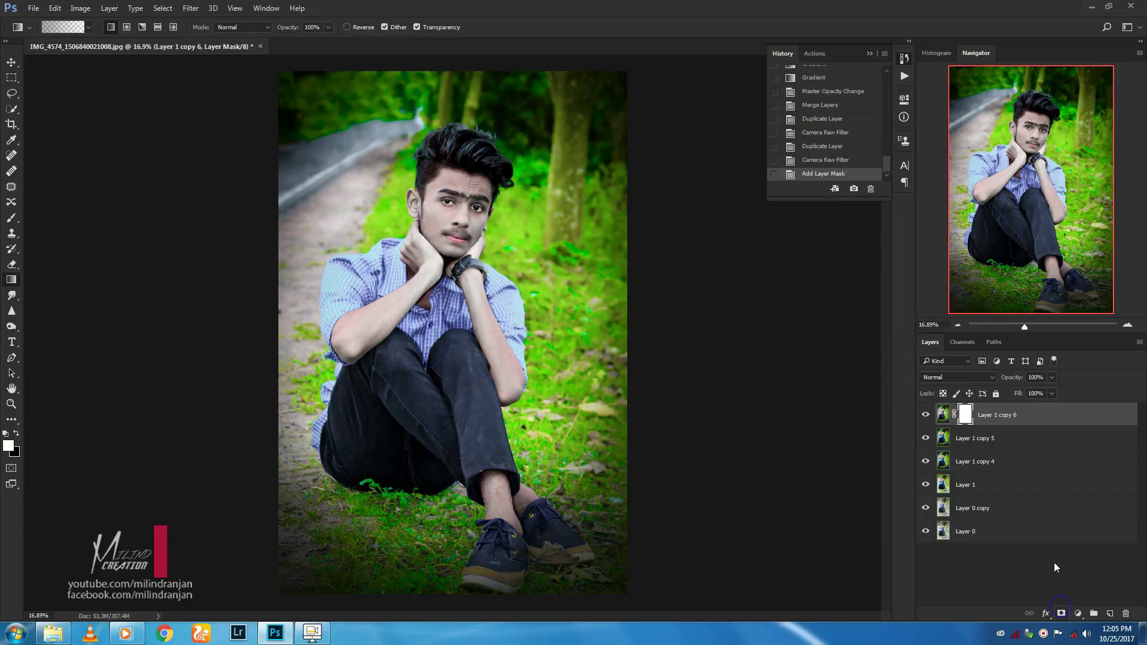
Invert the mask and paint with a 401 px brush to reveal desaturation over the road
key("ctrl+i")
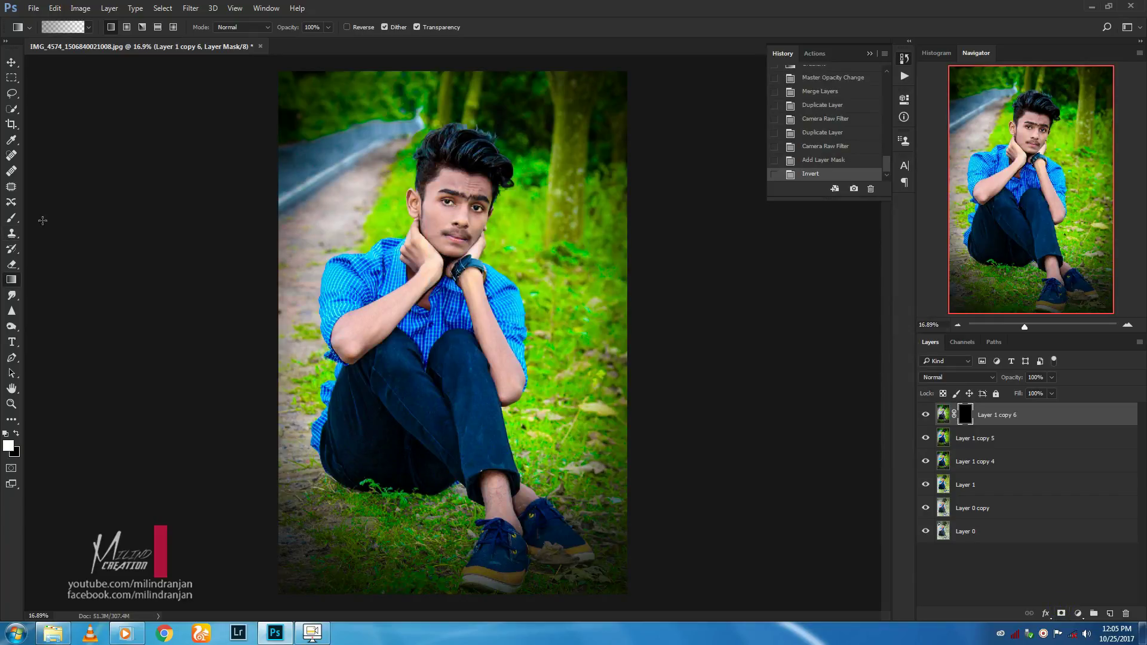
left_click(11, 218)
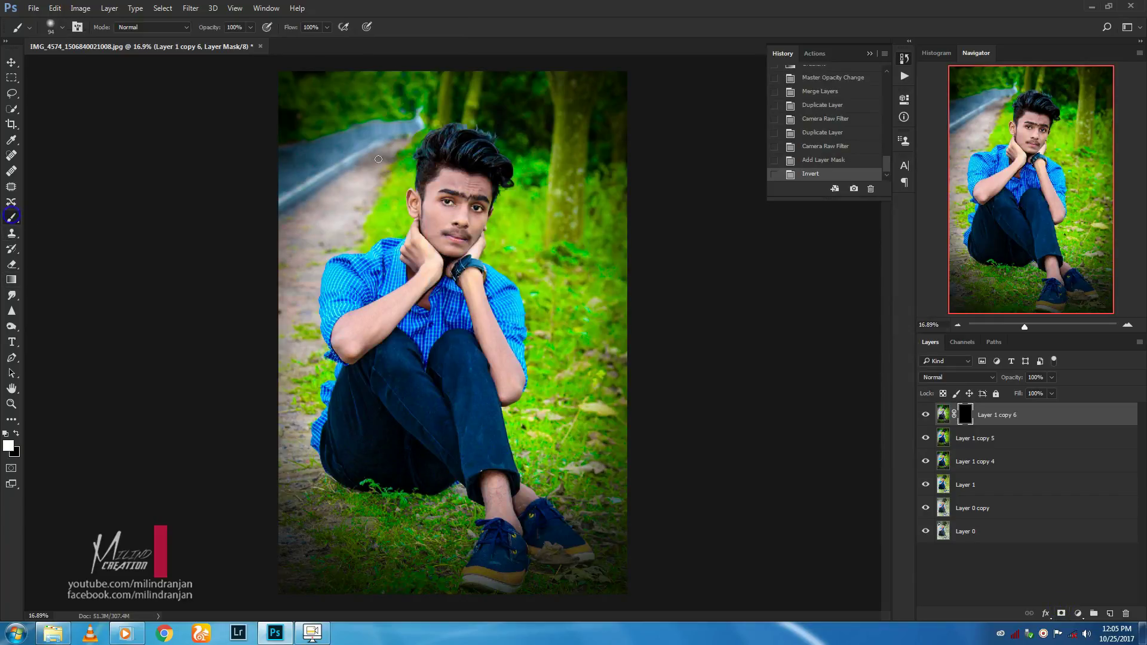
right_click(558, 205)
left_click(545, 199)
key("Return")
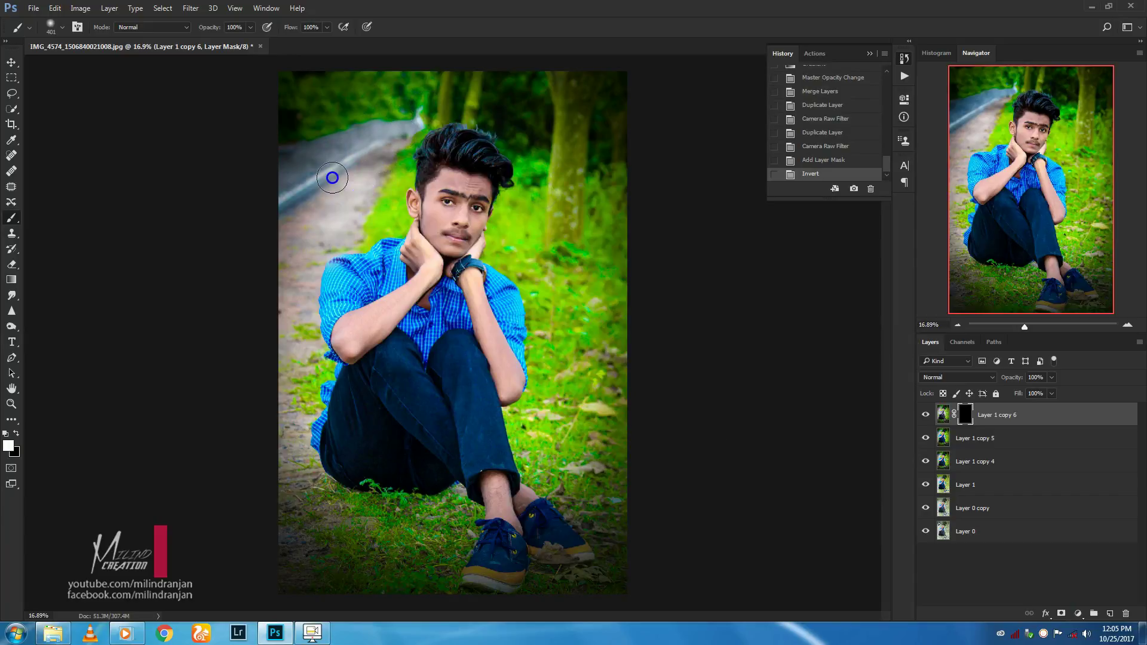
mouse_move(314, 164)
left_mouse_down()
mouse_move(401, 143)
mouse_move(411, 121)
mouse_move(366, 167)
left_mouse_up()
left_click(792, 150)
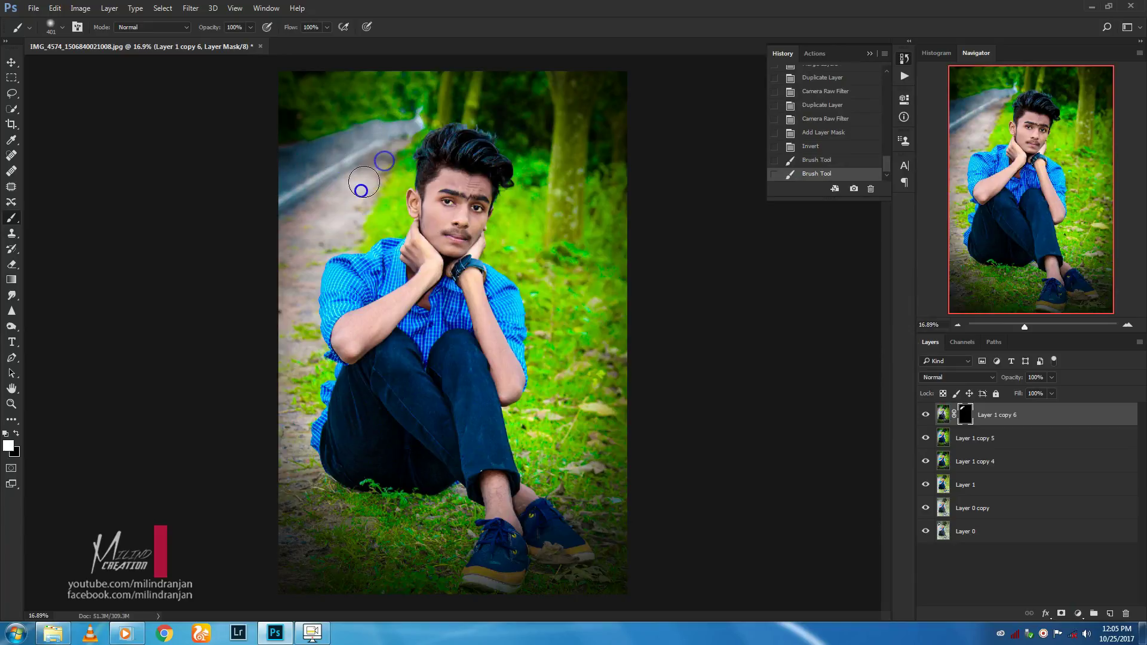
left_click_drag(307, 217, 335, 225)
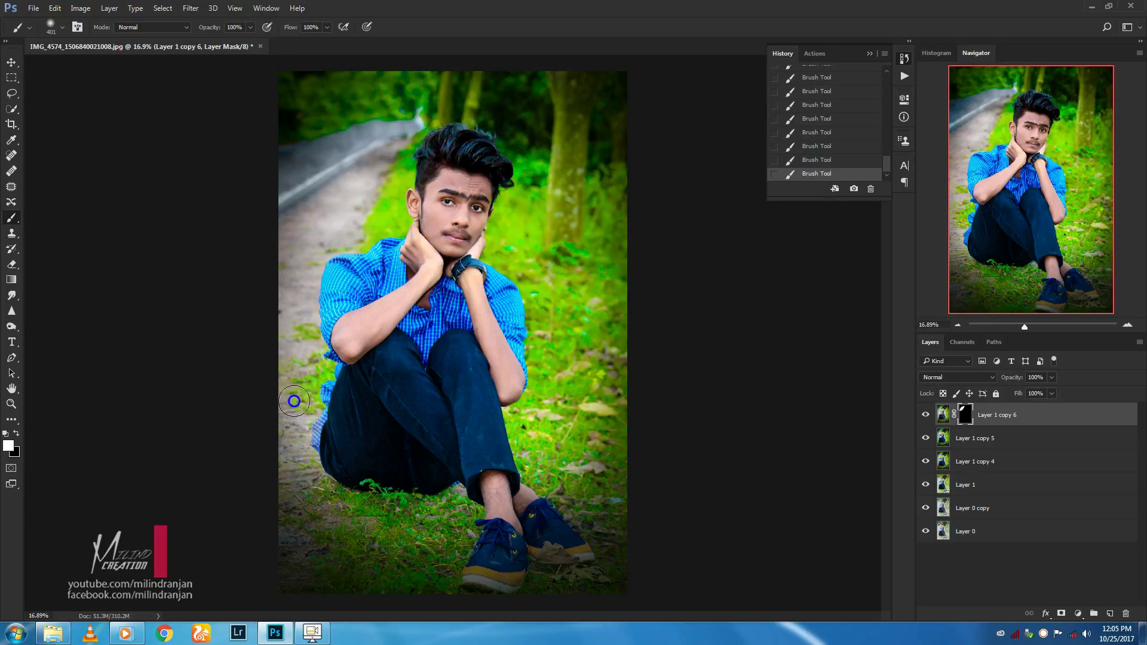
left_click(833, 160)
left_click(814, 119)
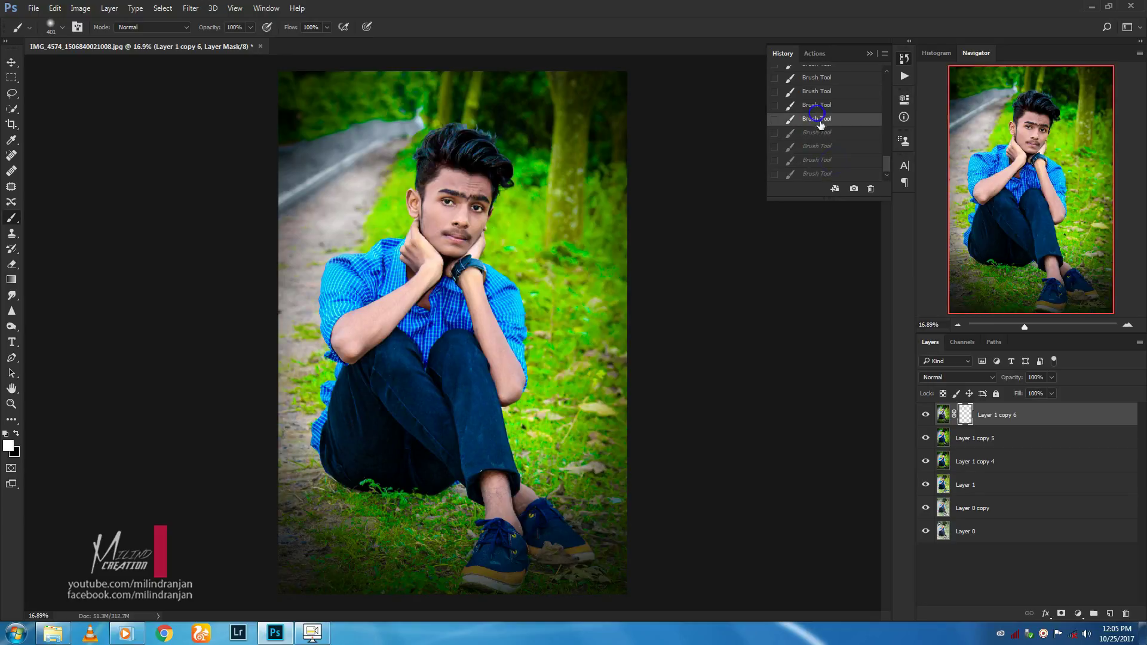
key("ctrl+z")
key("ctrl+z")
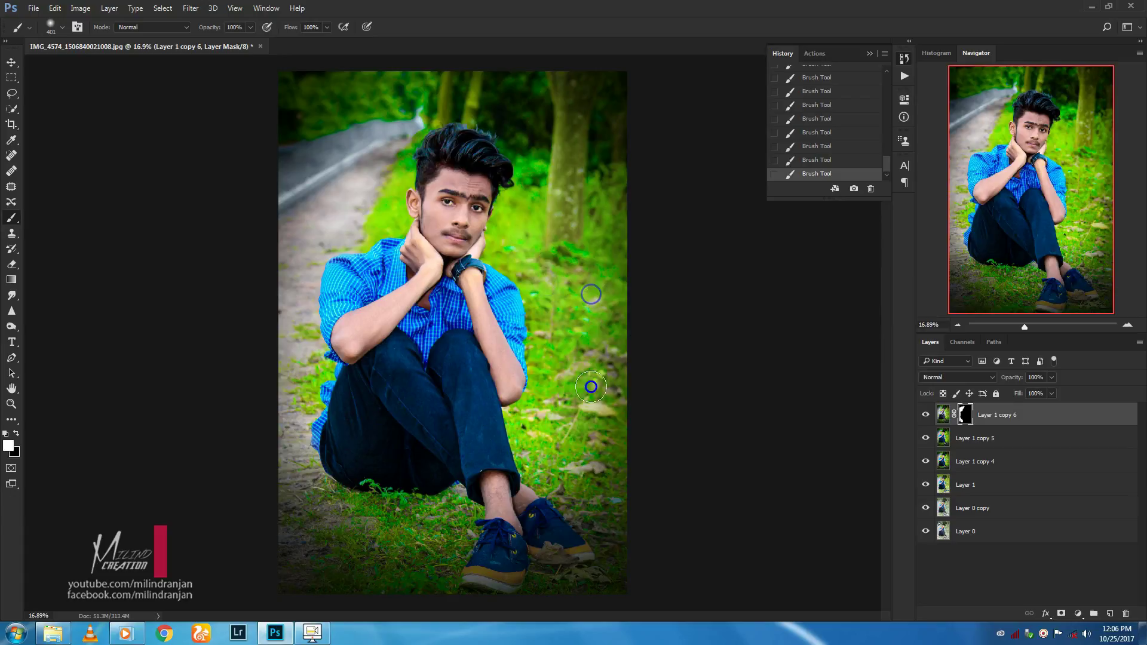
Merge the masked layer with Layer 1 copy 5 and duplicate it as Layer 1 copy 7
left_click(1039, 442, "shift")
right_click(1038, 437)
left_click(899, 430)
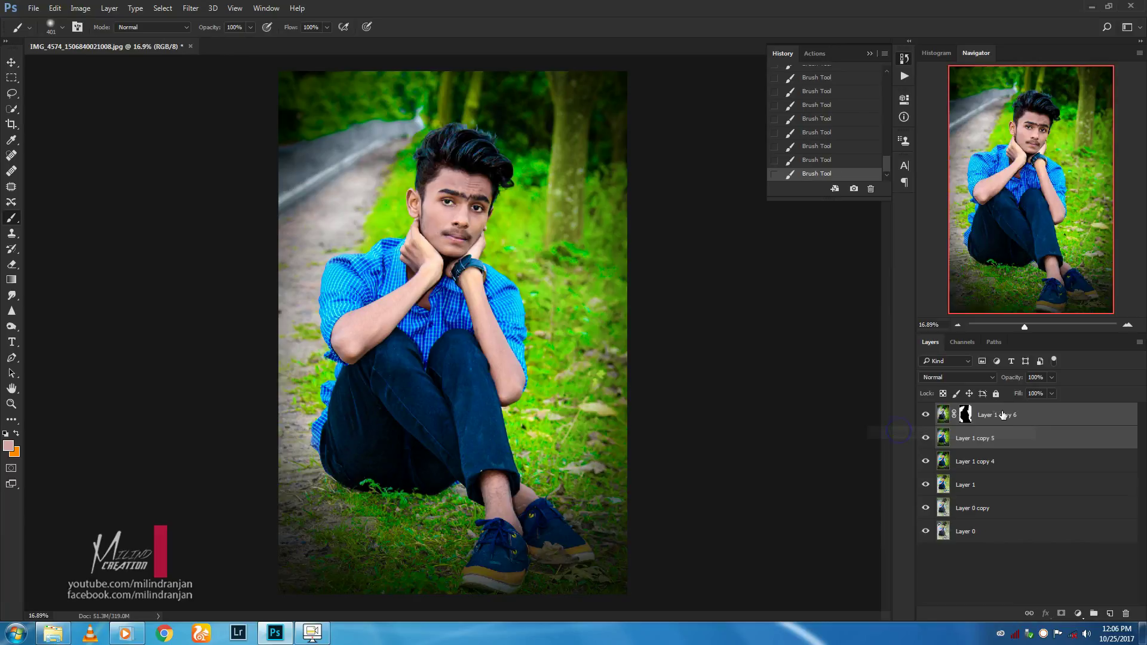
right_click(1034, 415)
left_click(900, 124)
left_click(686, 198)
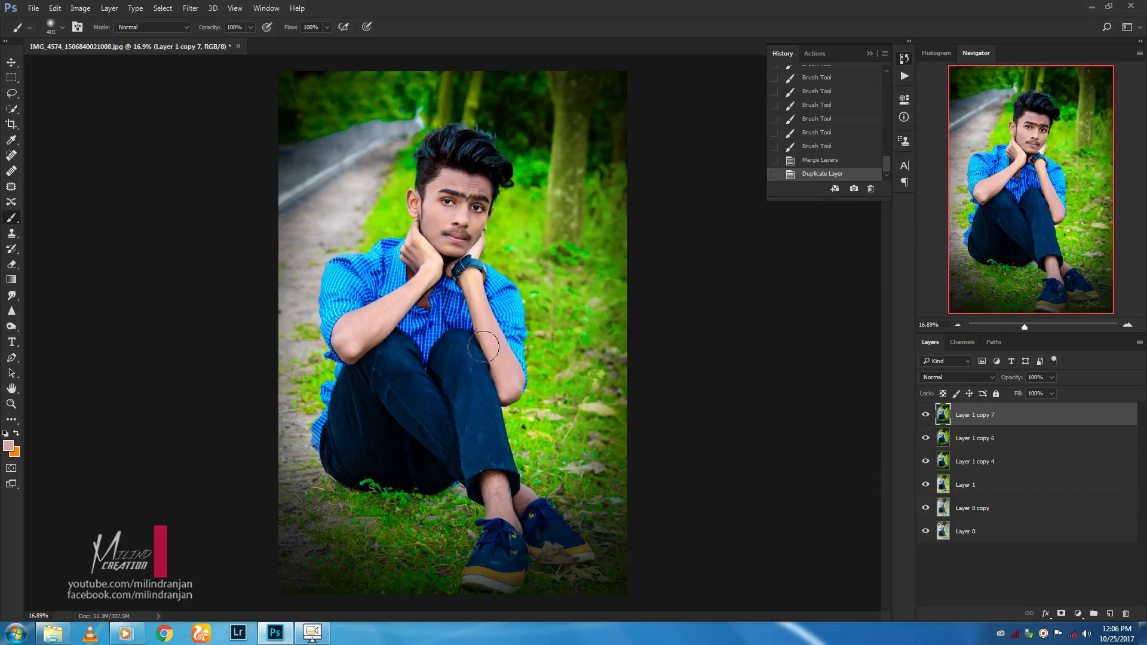
Duplicate the top layer to create Layer 1 copy 8
scroll(465, 203, "up", 3)
scroll(454, 197, "up", 2)
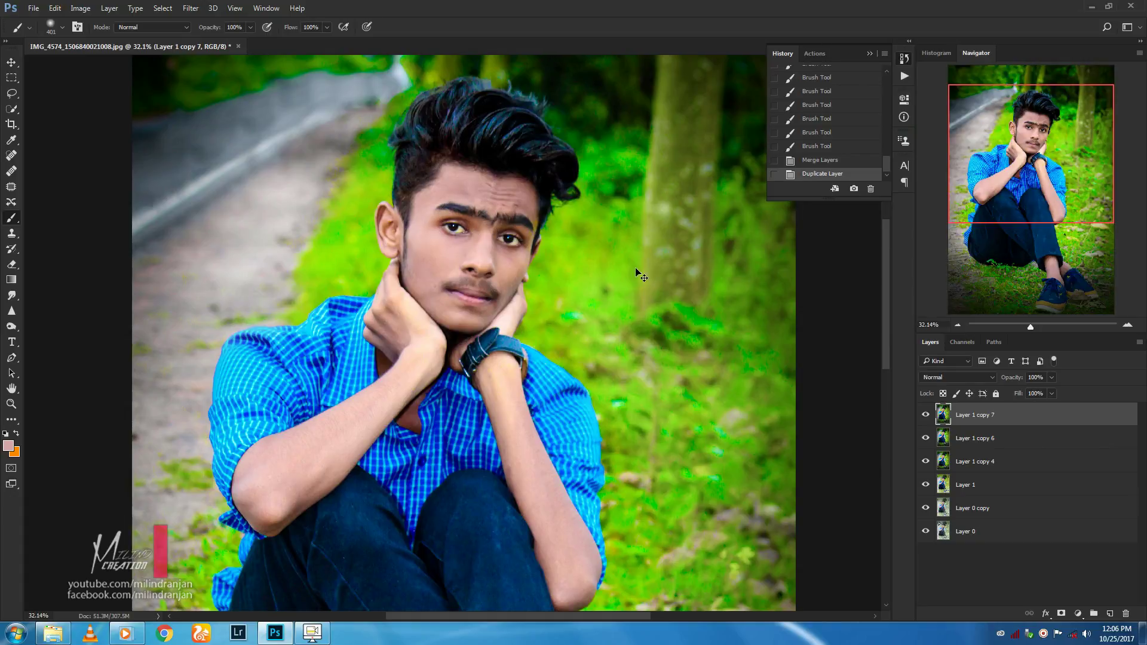
right_click(1030, 430)
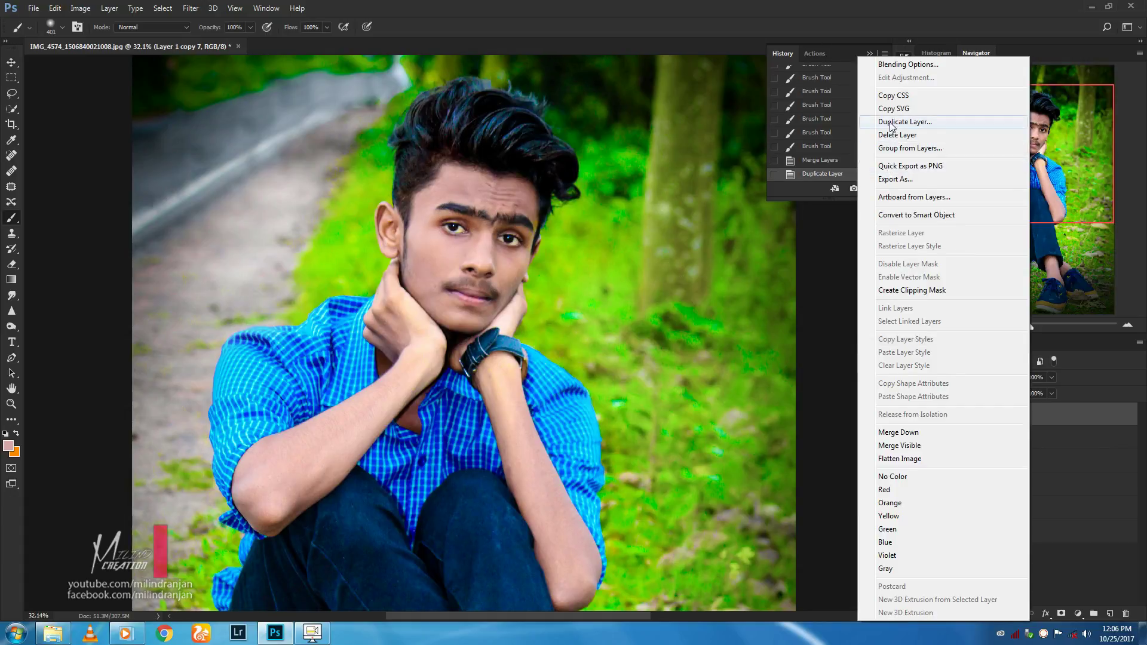
left_click(893, 124)
left_click(673, 192)
right_click(417, 160)
left_click(605, 4)
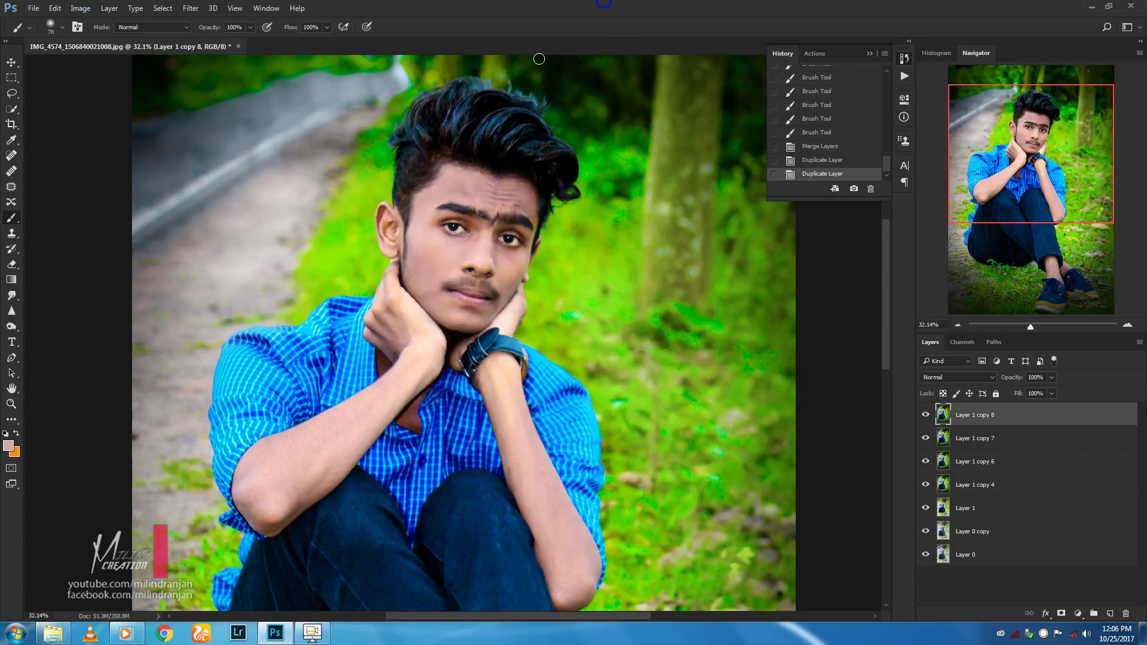
Zoom in and blend the skin on the forehead with the Mixer Brush
left_click(12, 421)
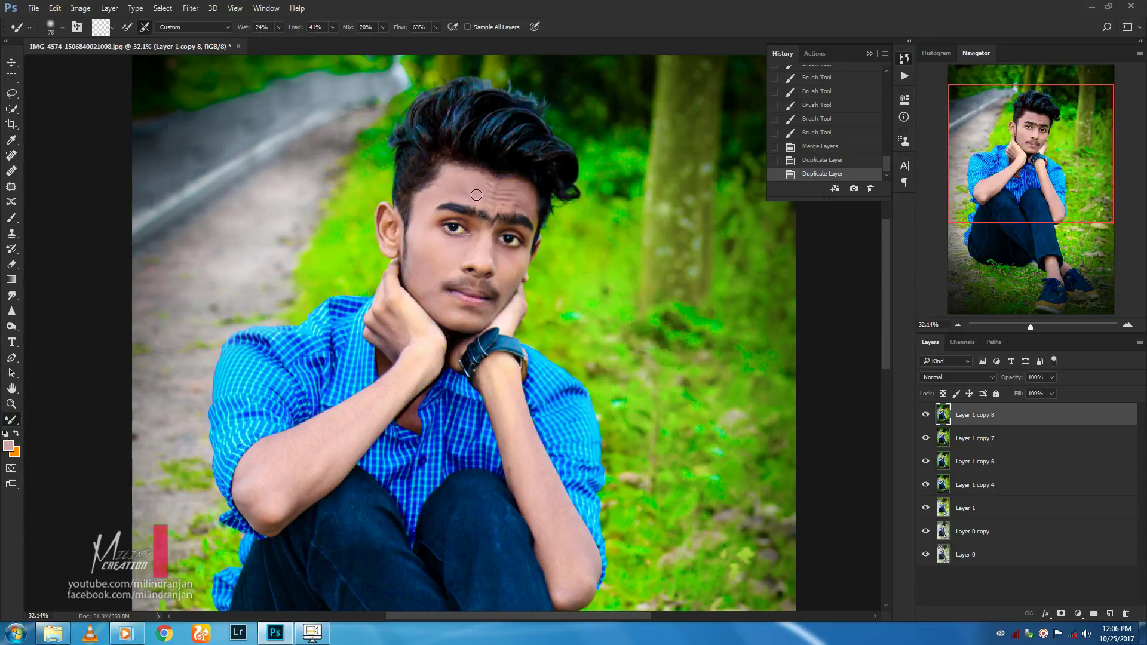
scroll(468, 188, "up", 1)
scroll(475, 192, "up", 2)
scroll(480, 198, "up", 2)
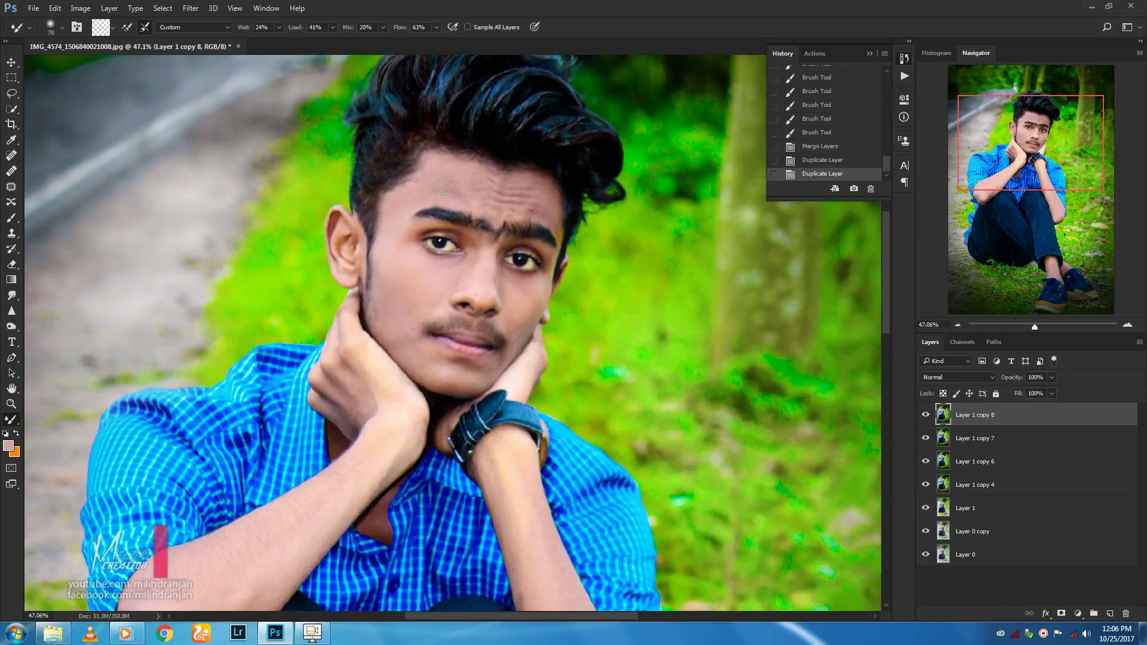
left_click(333, 27)
scroll(558, 207, "up", 2)
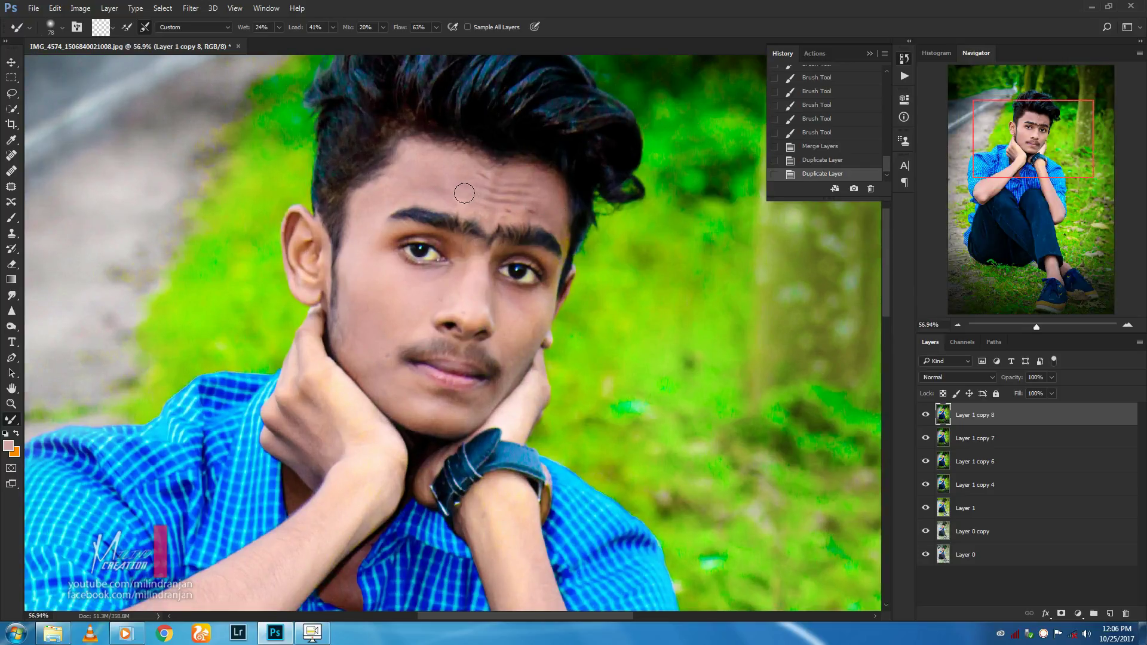
mouse_move(483, 191)
left_mouse_down()
mouse_move(513, 184)
mouse_move(508, 167)
mouse_move(508, 197)
mouse_move(529, 202)
mouse_move(512, 187)
mouse_move(546, 169)
mouse_move(550, 212)
mouse_move(540, 218)
mouse_move(512, 179)
mouse_move(442, 184)
mouse_move(472, 197)
mouse_move(519, 203)
mouse_move(478, 197)
mouse_move(464, 169)
mouse_move(417, 169)
mouse_move(445, 187)
mouse_move(430, 185)
mouse_move(410, 159)
mouse_move(492, 176)
mouse_move(546, 211)
mouse_move(528, 199)
mouse_move(448, 195)
mouse_move(371, 205)
mouse_move(425, 175)
mouse_move(386, 179)
mouse_move(361, 249)
mouse_move(405, 290)
mouse_move(411, 234)
mouse_move(366, 236)
mouse_move(384, 120)
mouse_move(446, 128)
mouse_move(463, 110)
mouse_move(521, 145)
left_mouse_up()
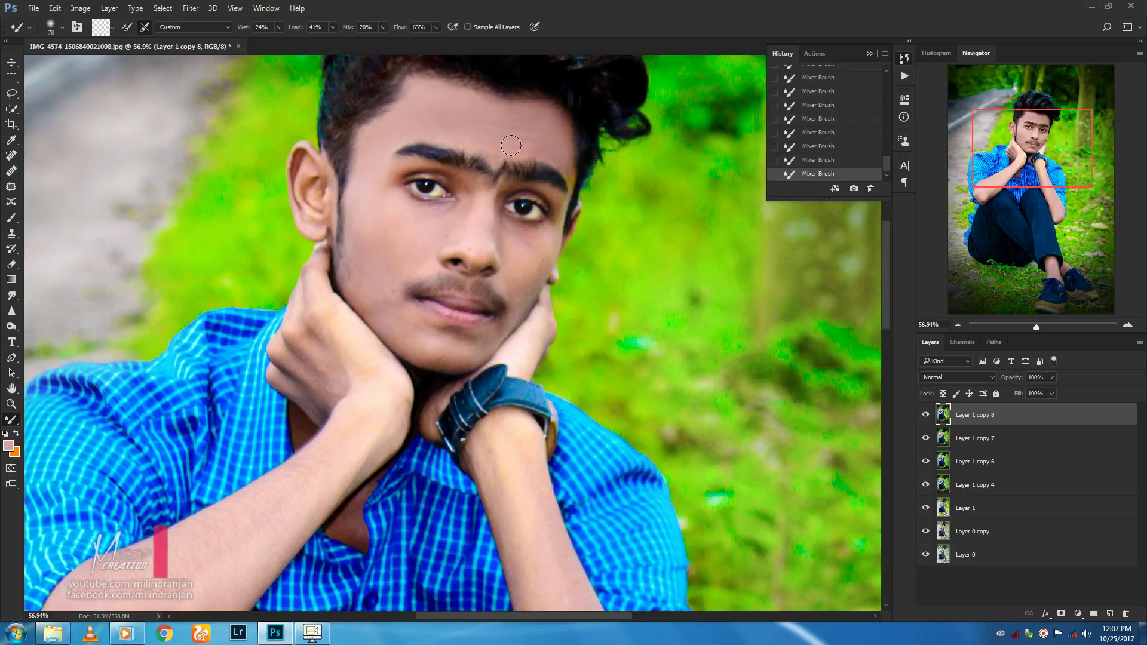
Smooth the skin on the left cheek and around the mouth and chin
scroll(504, 120, "down", 1)
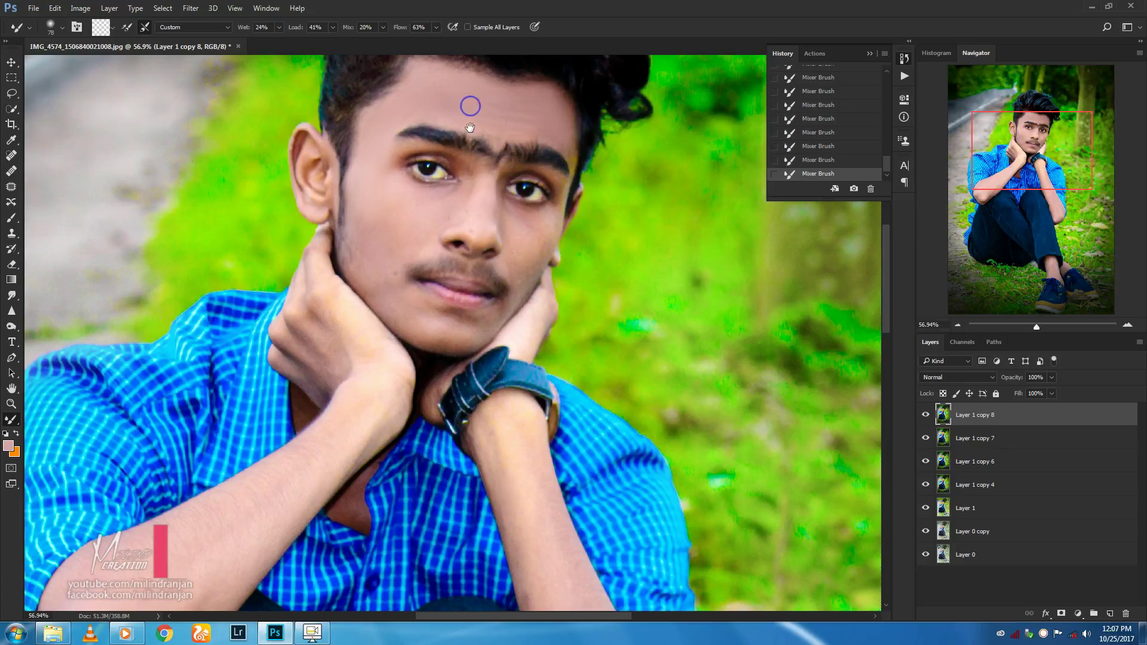
scroll(474, 102, "down", 4)
scroll(473, 102, "left", 2)
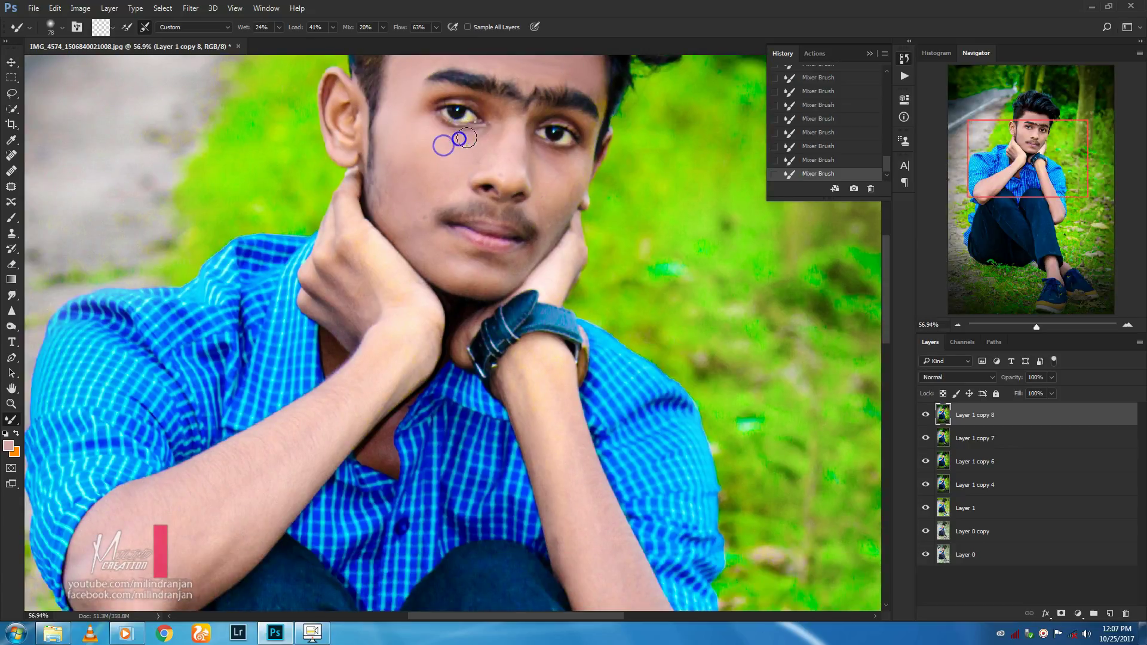
mouse_move(417, 184)
left_mouse_down()
mouse_move(404, 196)
mouse_move(407, 232)
mouse_move(525, 264)
mouse_move(549, 158)
mouse_move(550, 195)
mouse_move(565, 156)
mouse_move(551, 255)
left_mouse_up()
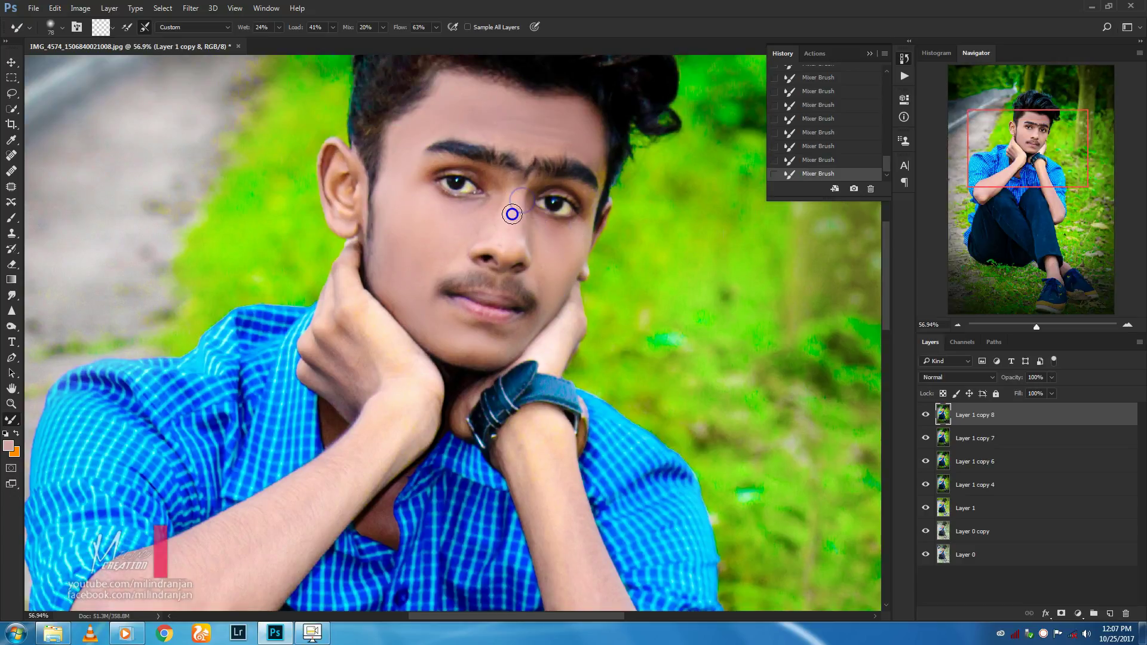
left_click_drag(432, 282, 452, 234)
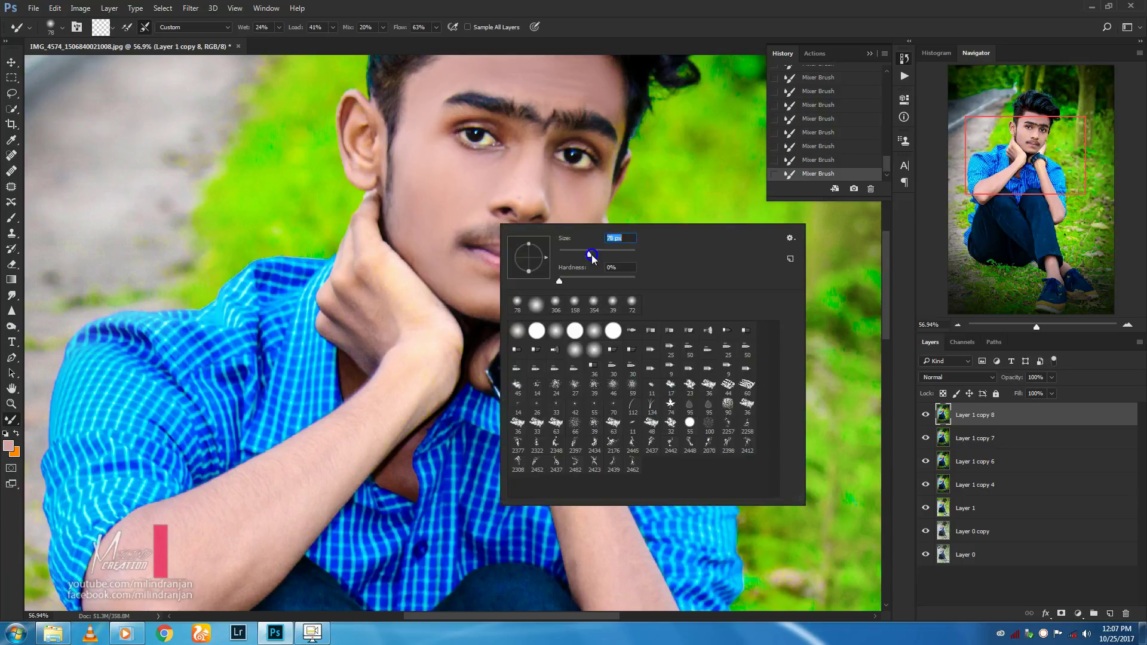
key("Return")
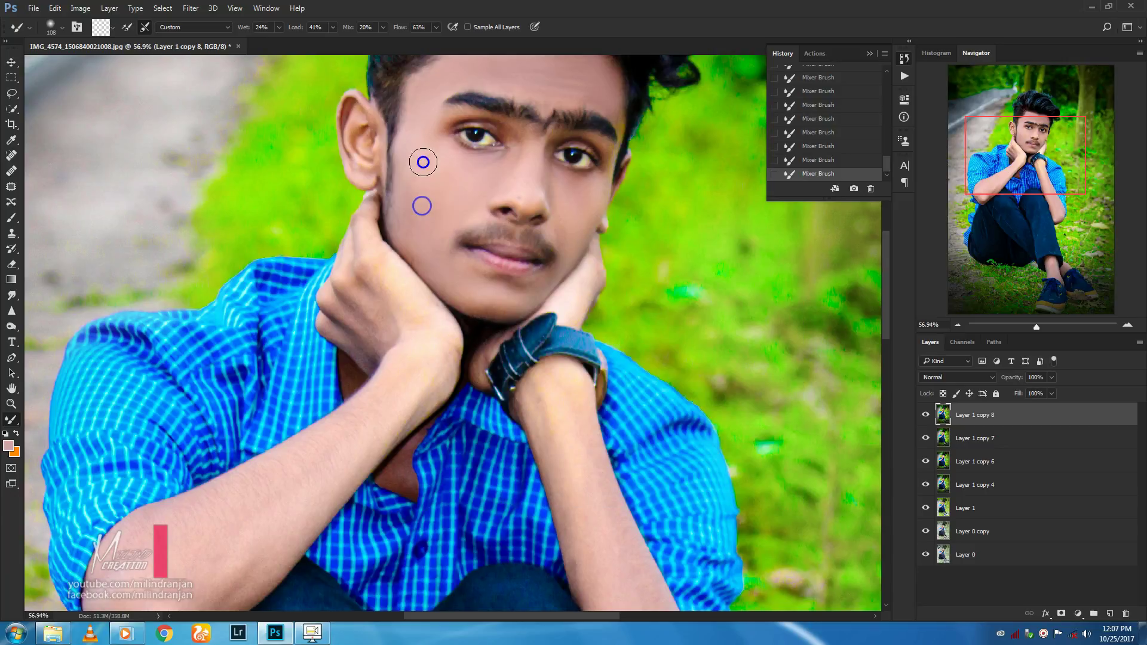
Blend the skin on the forearms and return to the full portrait view
scroll(456, 259, "down", 2)
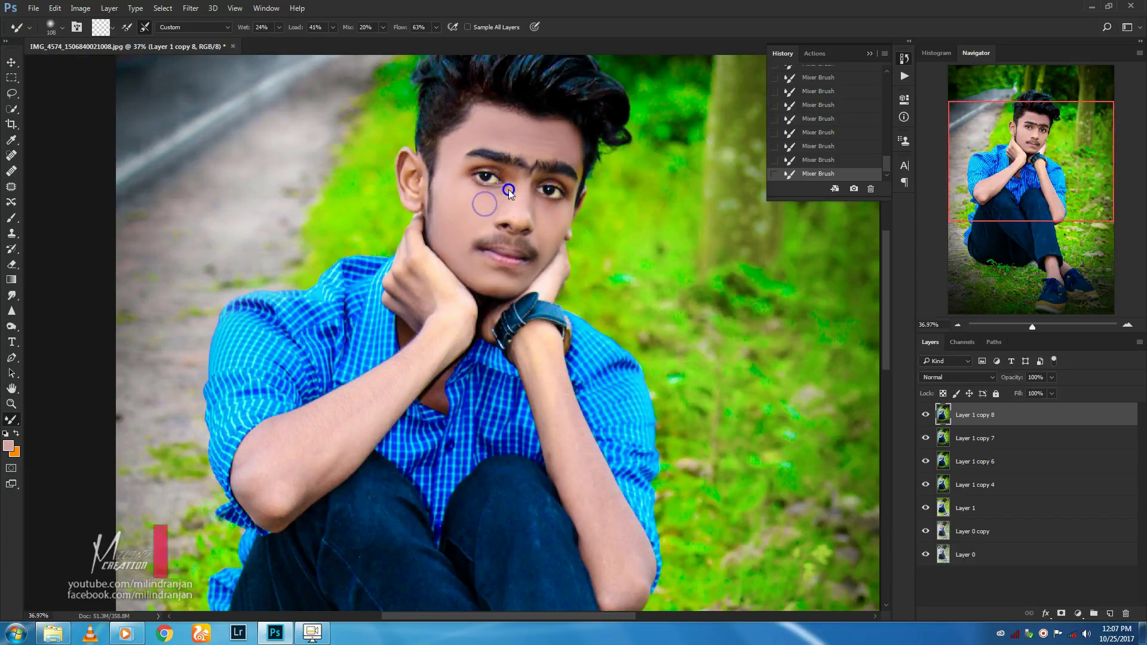
scroll(508, 190, "down", 1)
scroll(538, 156, "up", 2)
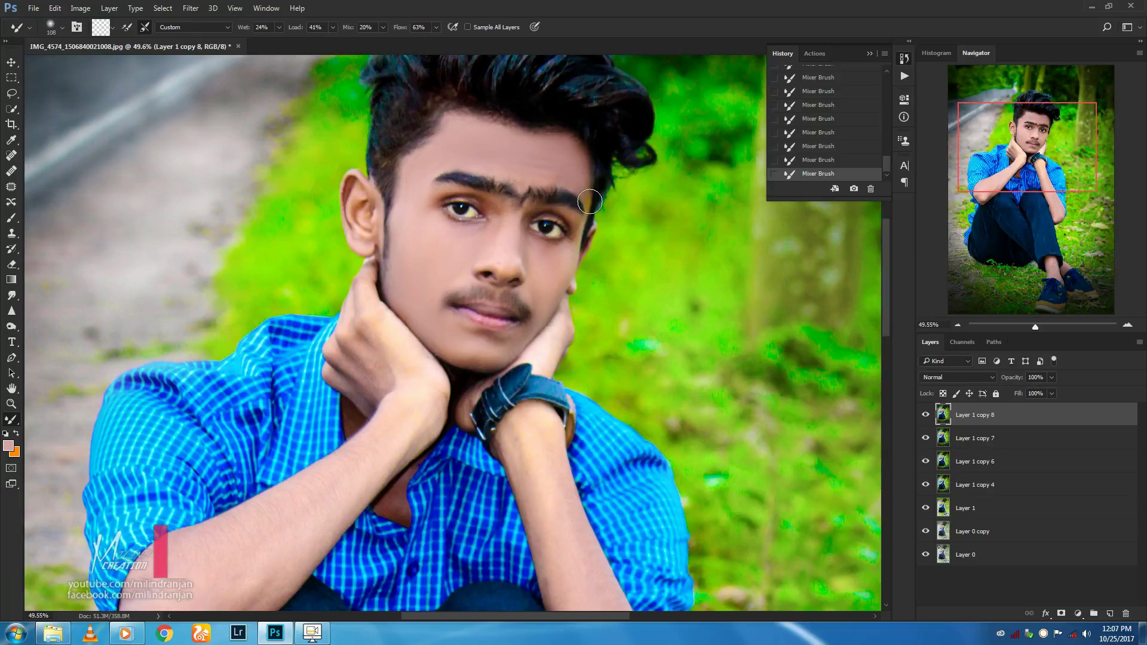
scroll(568, 161, "down", 1)
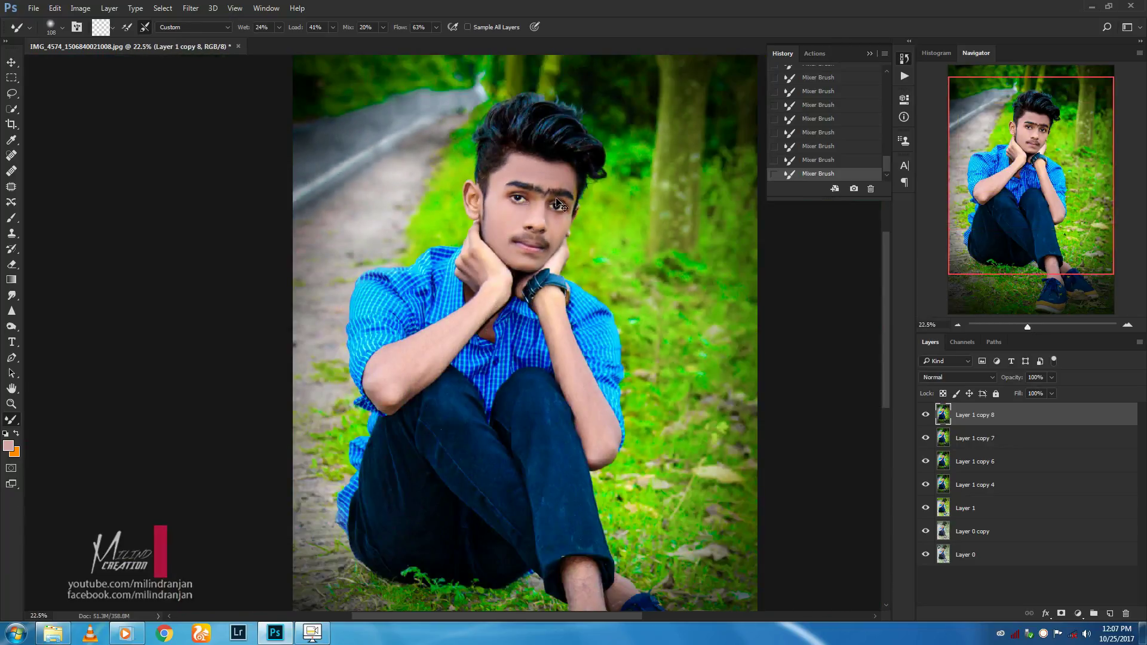
scroll(476, 289, "up", 1)
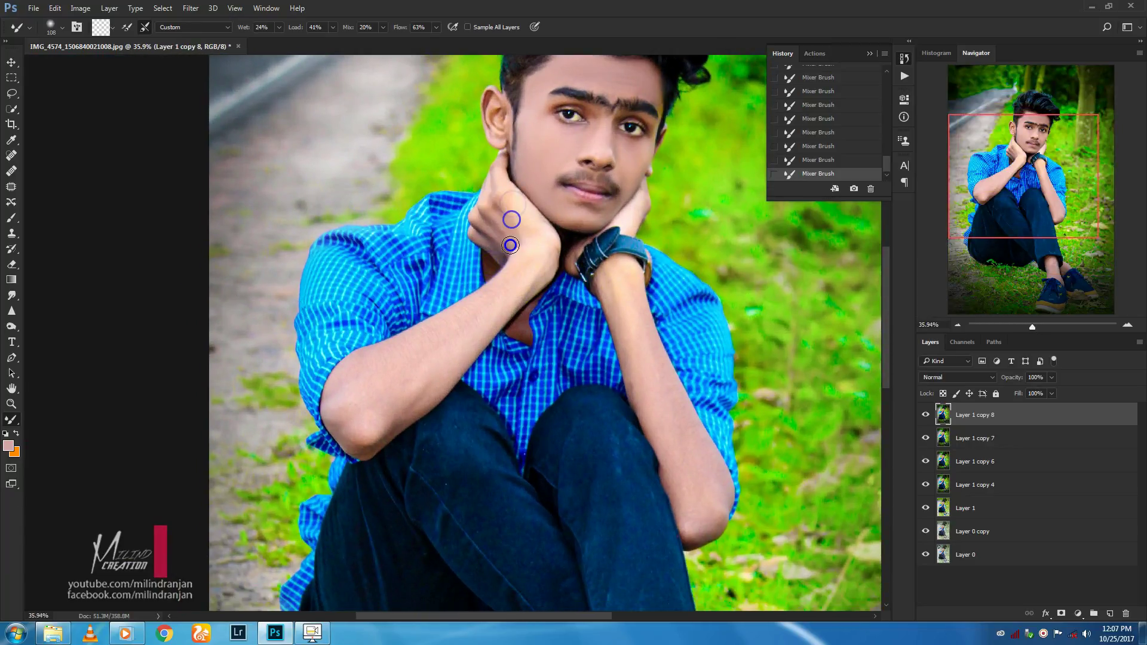
left_click_drag(517, 262, 519, 231)
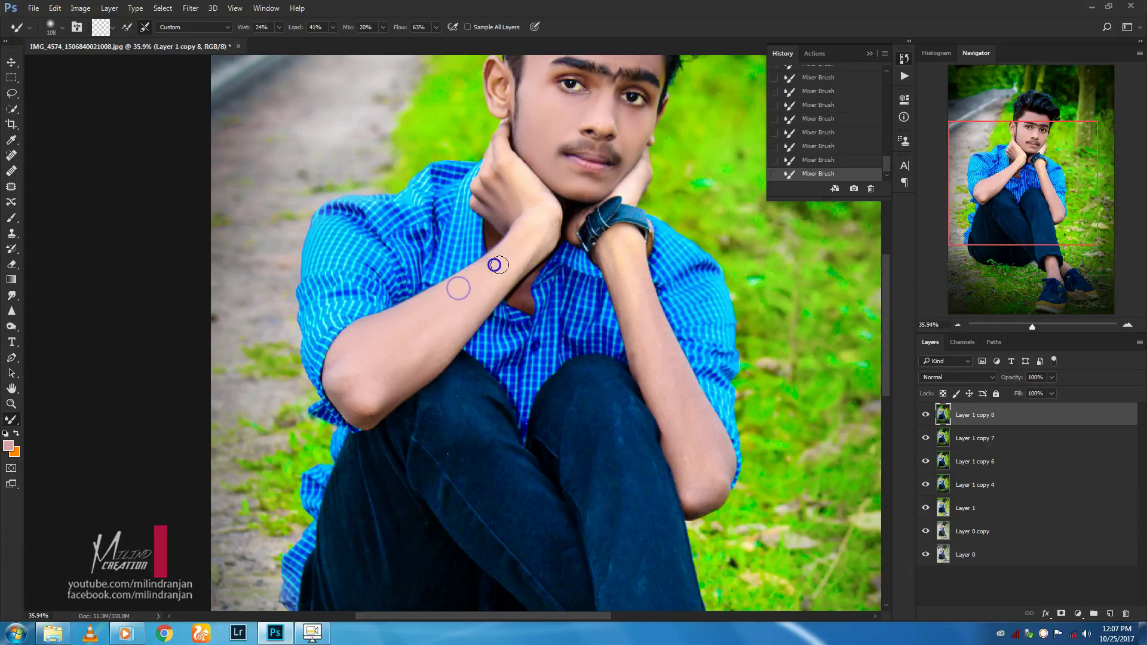
scroll(413, 340, "down", 1)
scroll(517, 234, "right", 2)
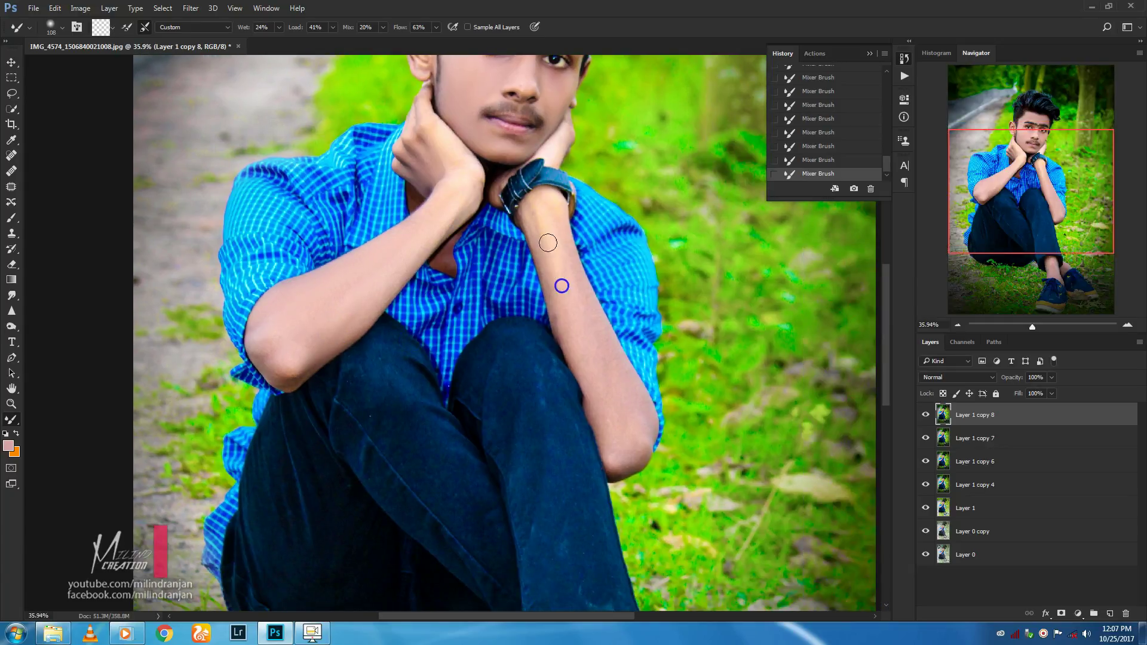
scroll(562, 280, "down", 2)
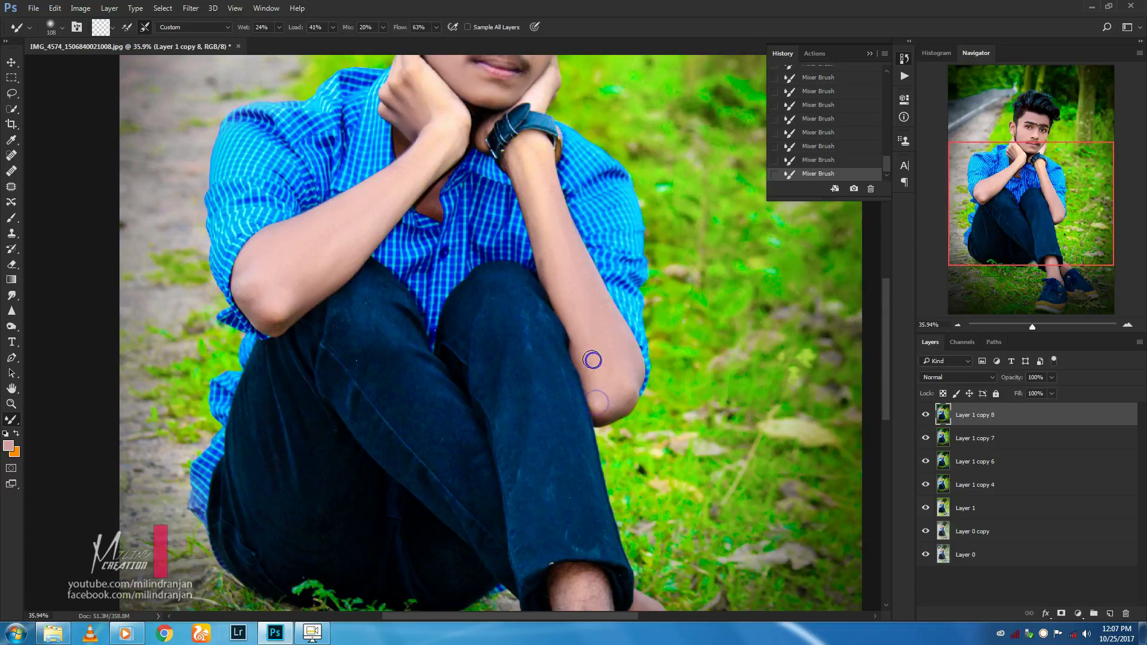
scroll(603, 332, "down", 3)
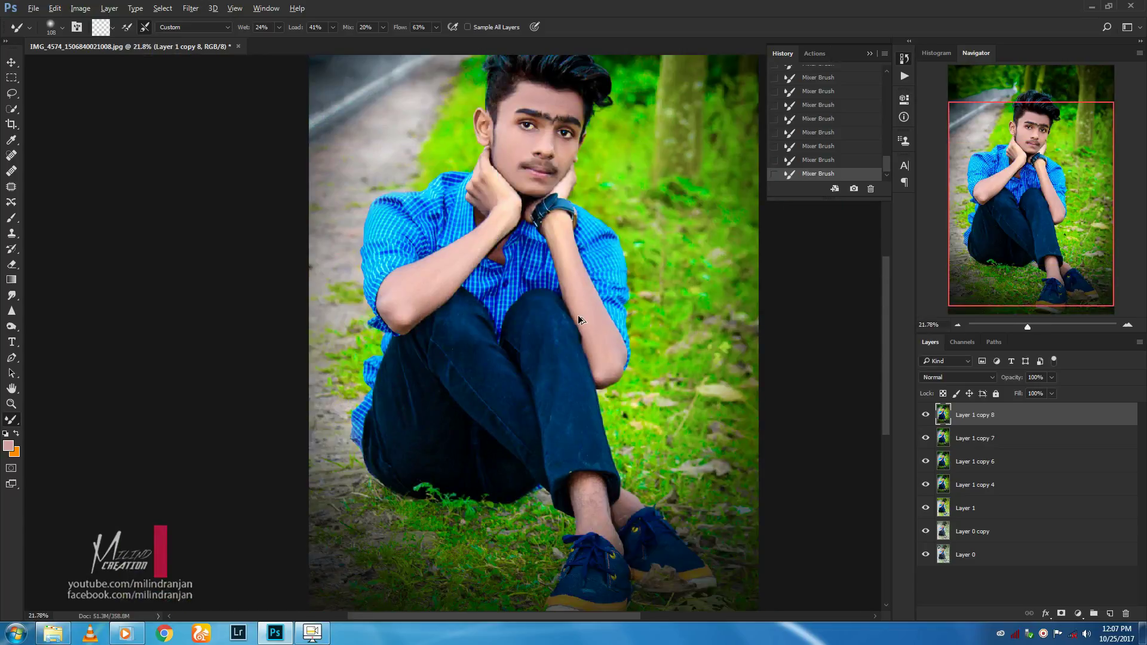
scroll(578, 320, "down", 2)
Compare the retouched layer on and off, then merge the two retouched layers
left_click(922, 411)
left_click(922, 410)
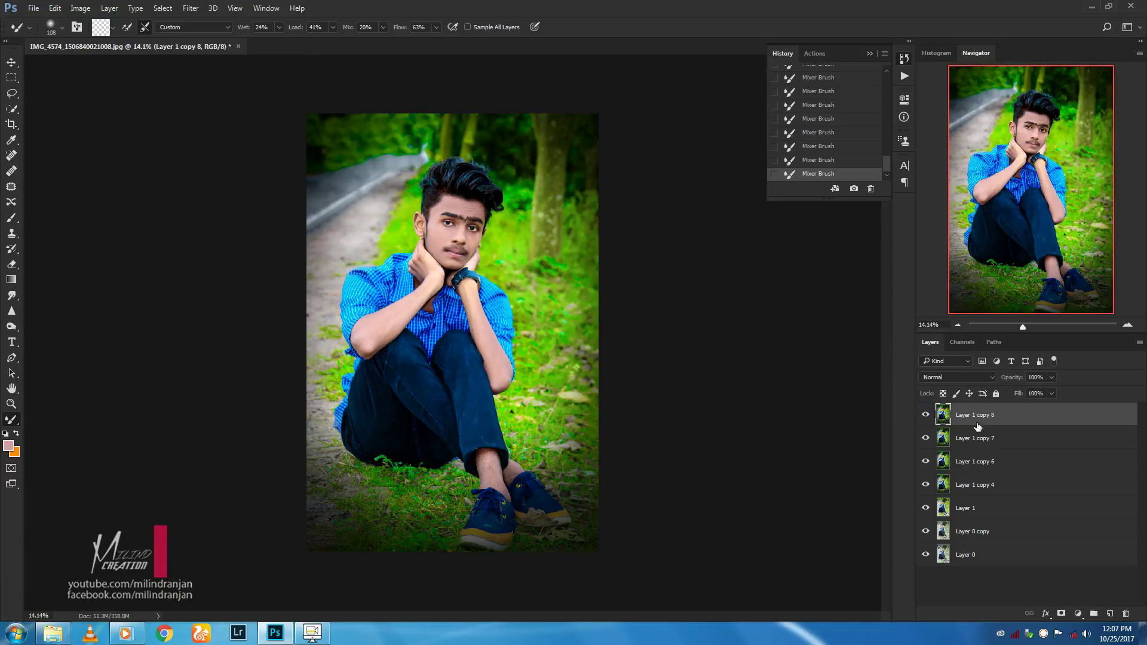
left_click(998, 439, "ctrl")
right_click(999, 441)
left_click(909, 430)
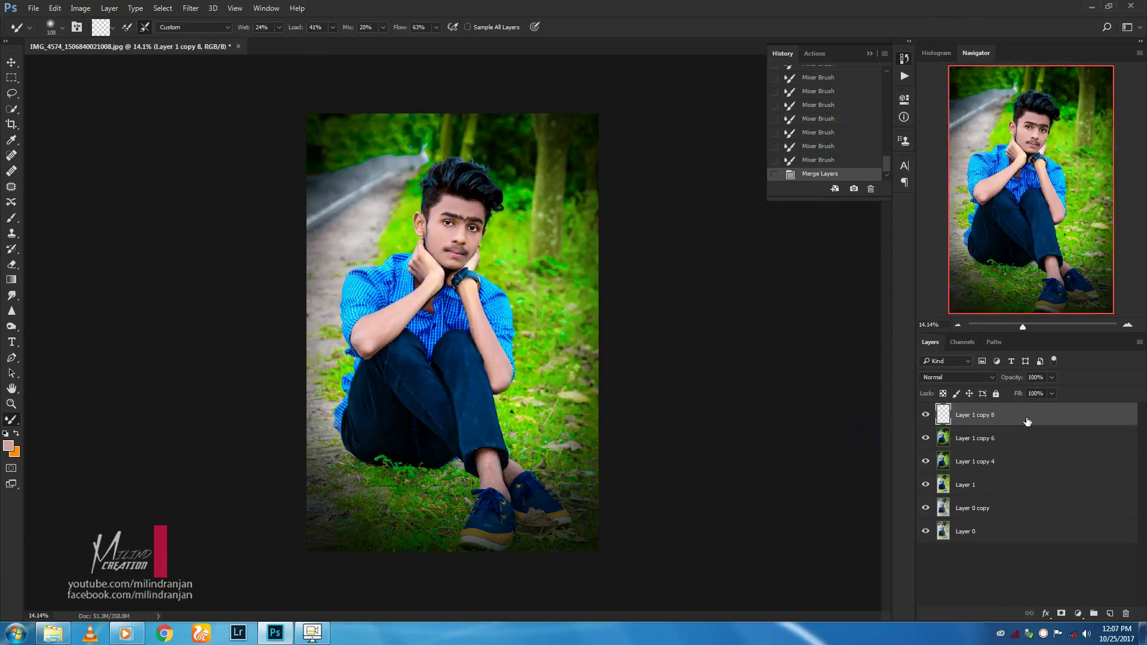
Duplicate the merged layer as Layer 1 copy 9 and start Camera Raw on it
right_click(974, 415)
left_click(1004, 120)
left_click(666, 195)
left_click(190, 8)
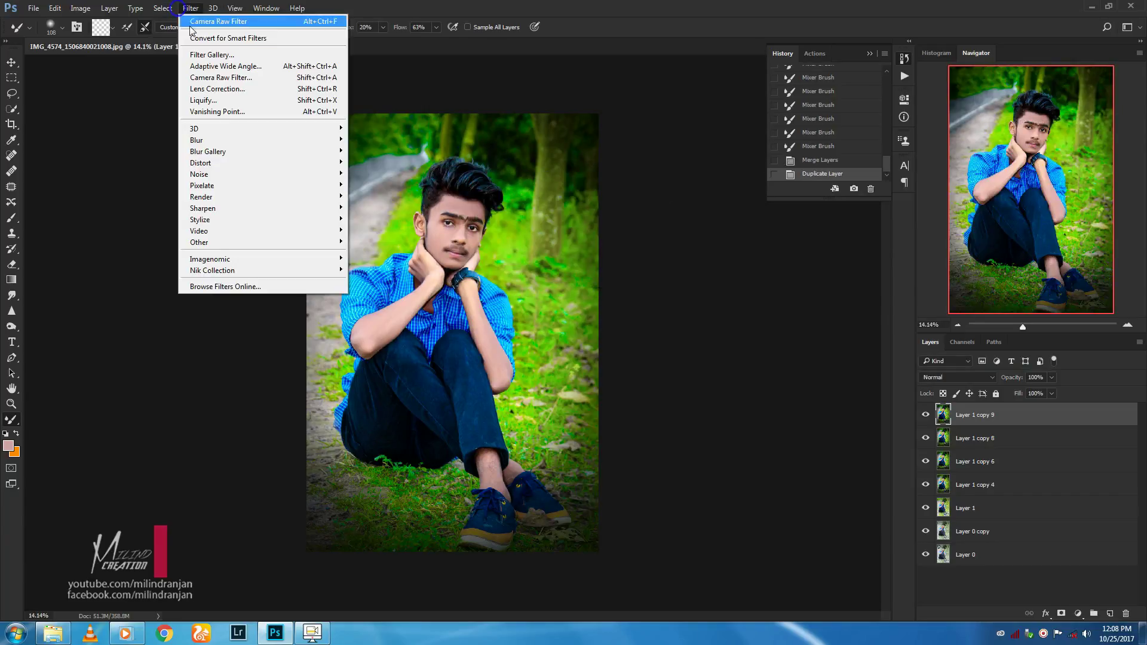
left_click(214, 78)
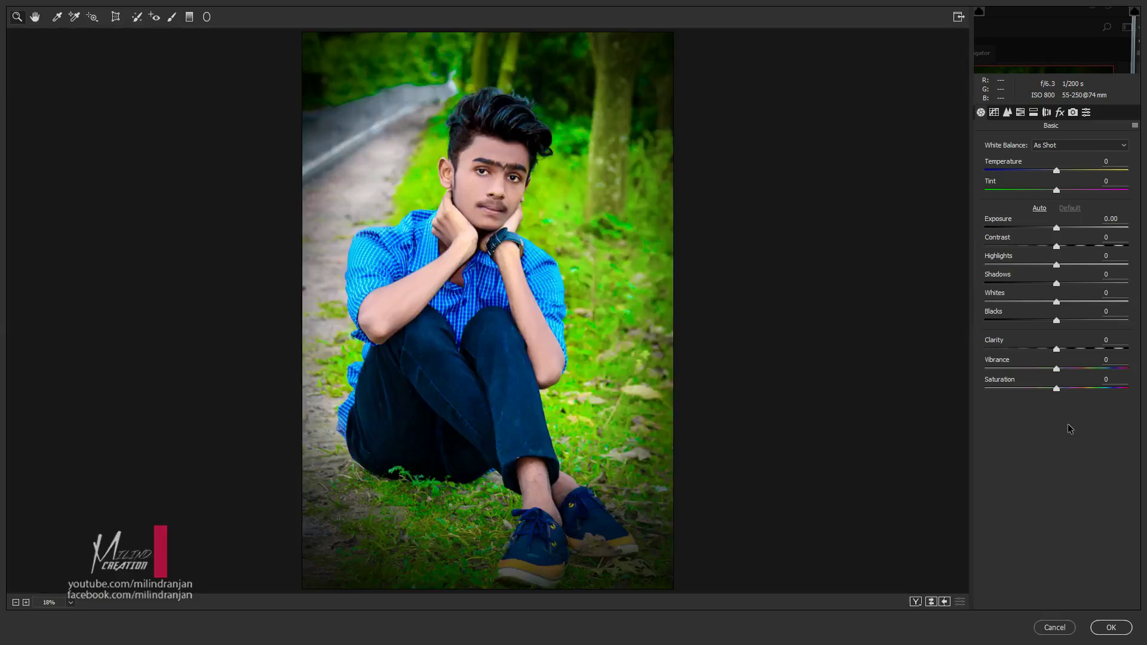
Set Whites to +14 and give Oranges luminance +18 with saturation -7
left_click_drag(1073, 346, 1074, 346)
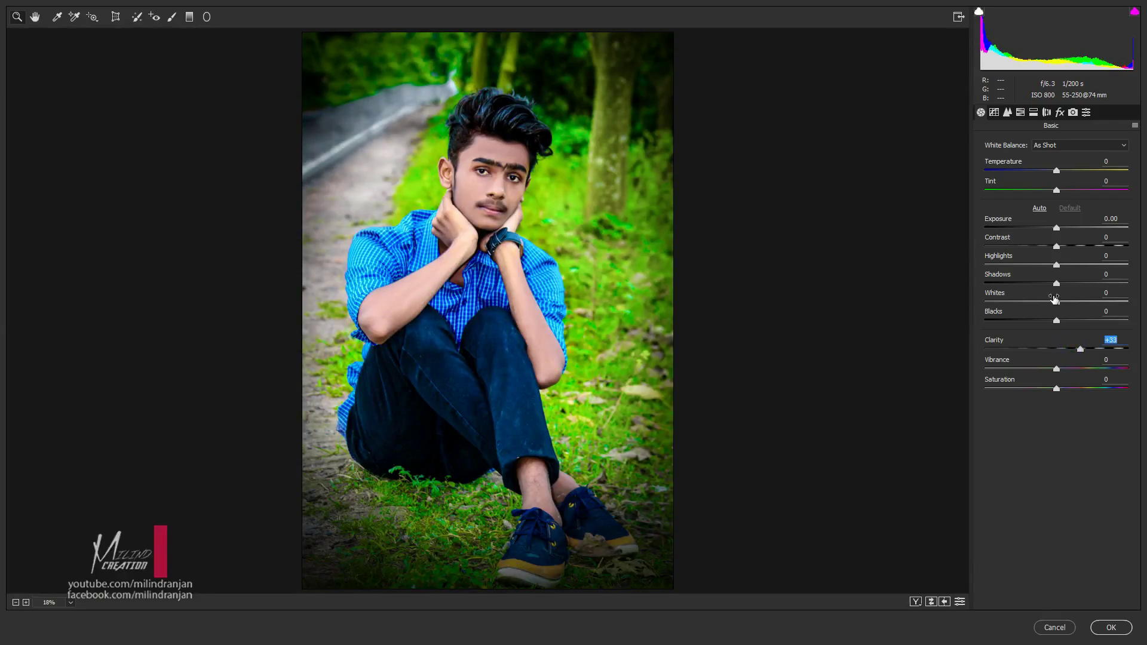
left_click_drag(1069, 301, 1062, 303)
left_click(1022, 113)
mouse_move(1057, 225)
left_mouse_down()
mouse_move(1067, 222)
mouse_move(1052, 226)
left_mouse_up()
left_click(1071, 162)
left_click(1024, 162)
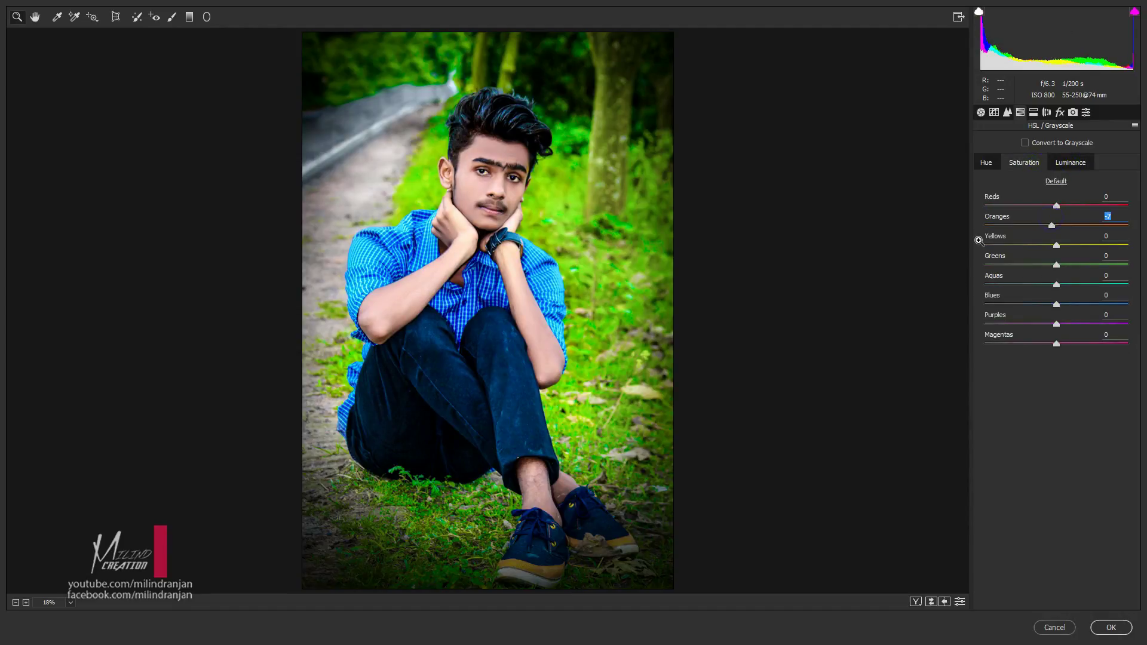
Set Clarity +21, Vibrance +16 and Luminance noise reduction 21, then apply
left_click(981, 112)
left_click_drag(1056, 349, 1072, 349)
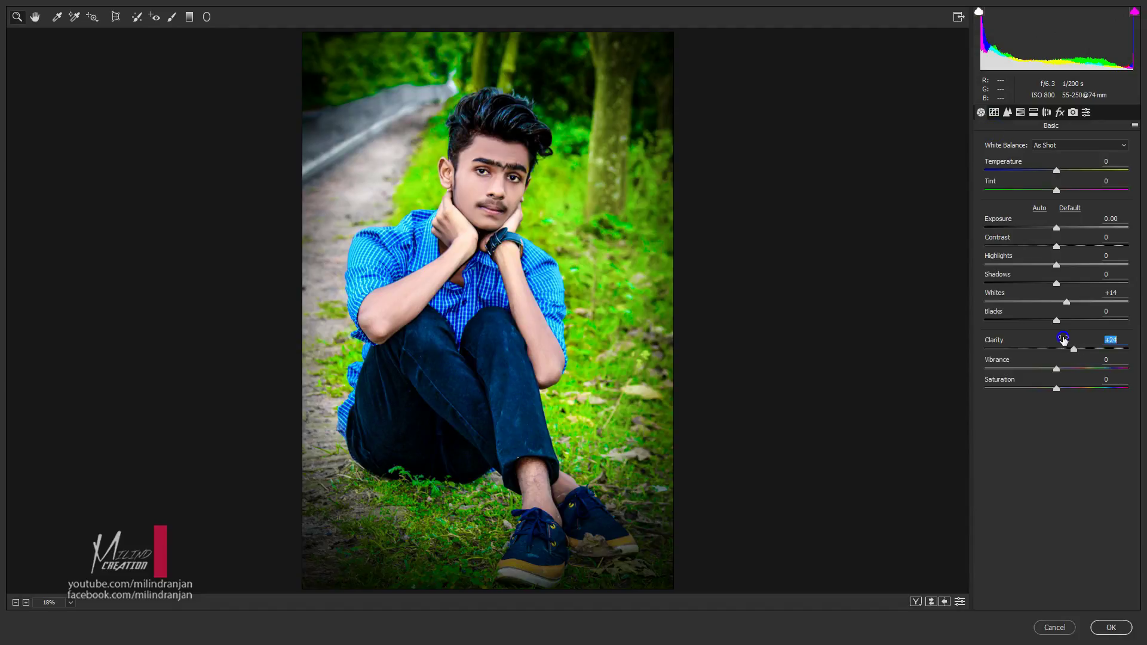
left_click(1069, 368)
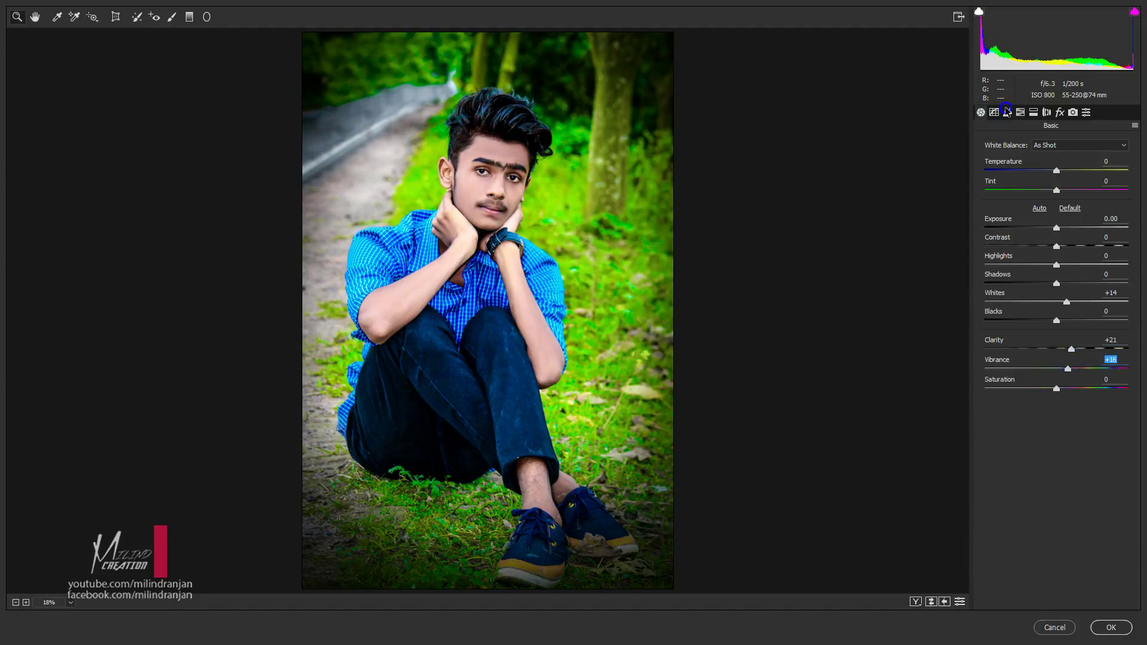
left_click(1008, 113)
left_click(1027, 157)
left_click_drag(993, 259, 1015, 259)
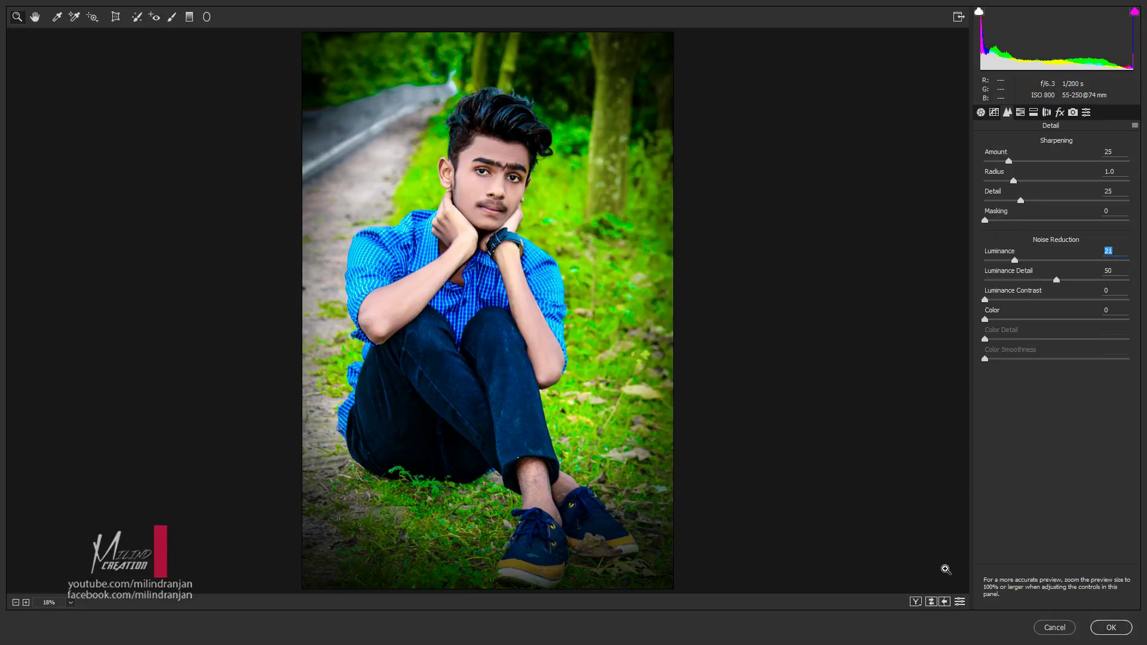
left_click(1100, 630)
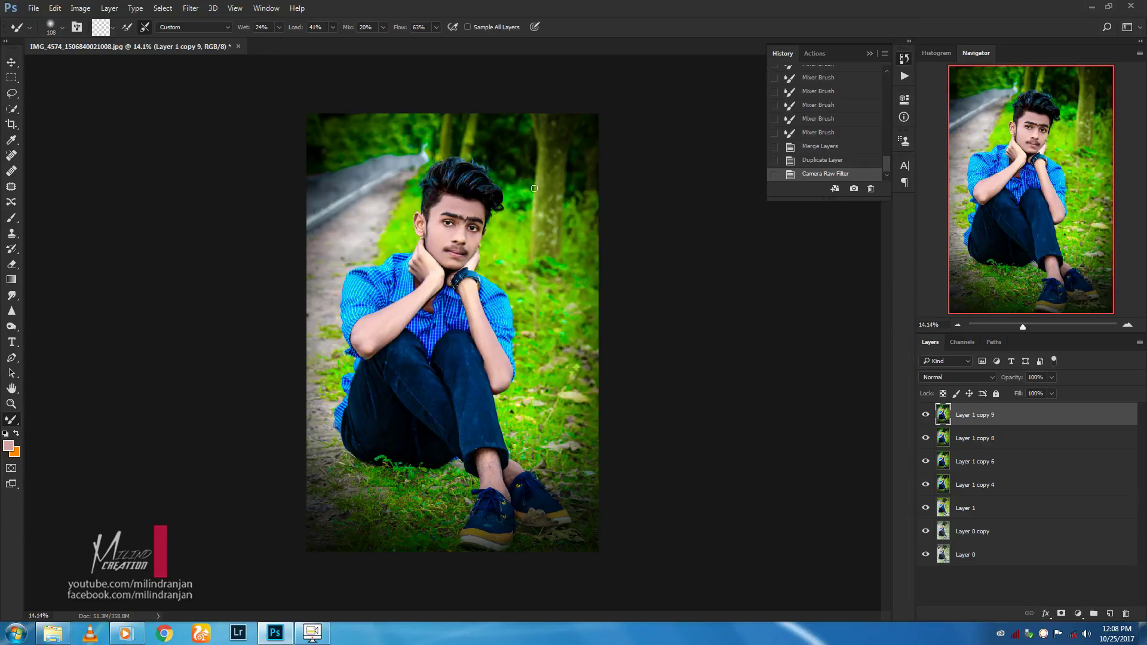
Copy the graded layer to Layer 1 copy 10 with Ctrl+J and launch Viveza 2
left_click(924, 415)
key("ctrl+j")
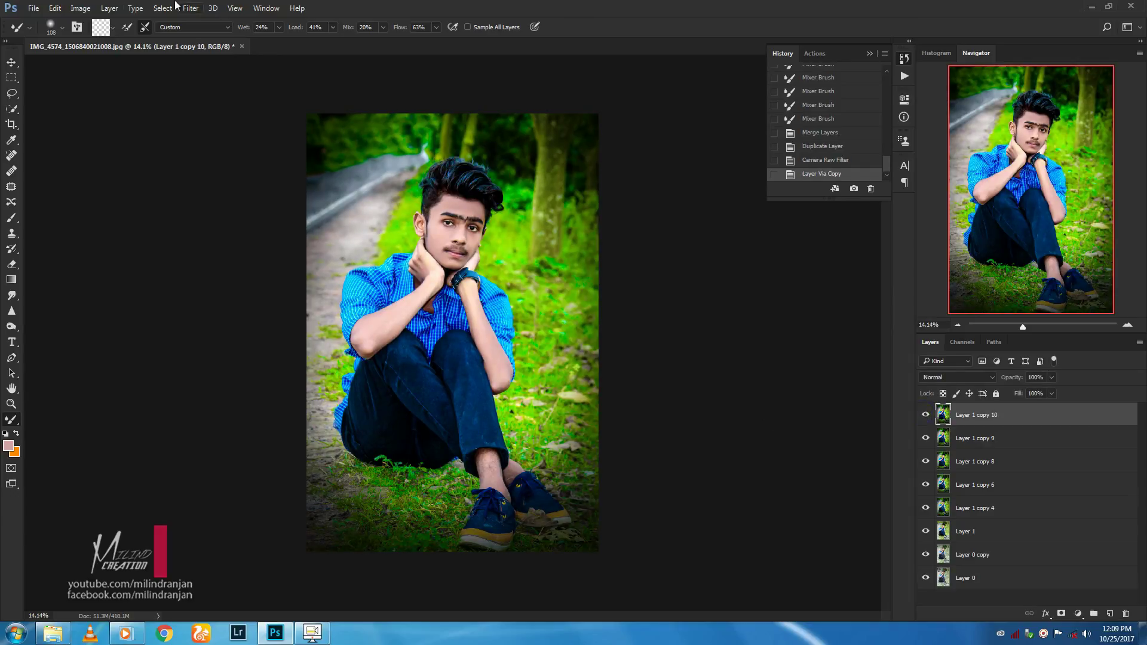
left_click(185, 10)
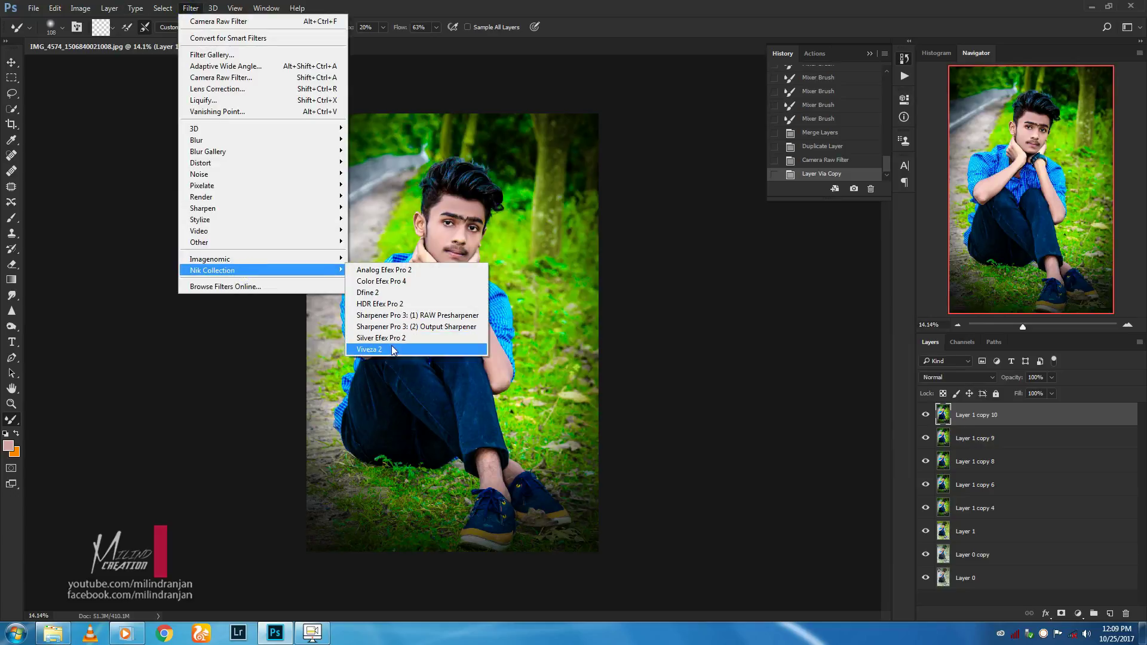
left_click(418, 349)
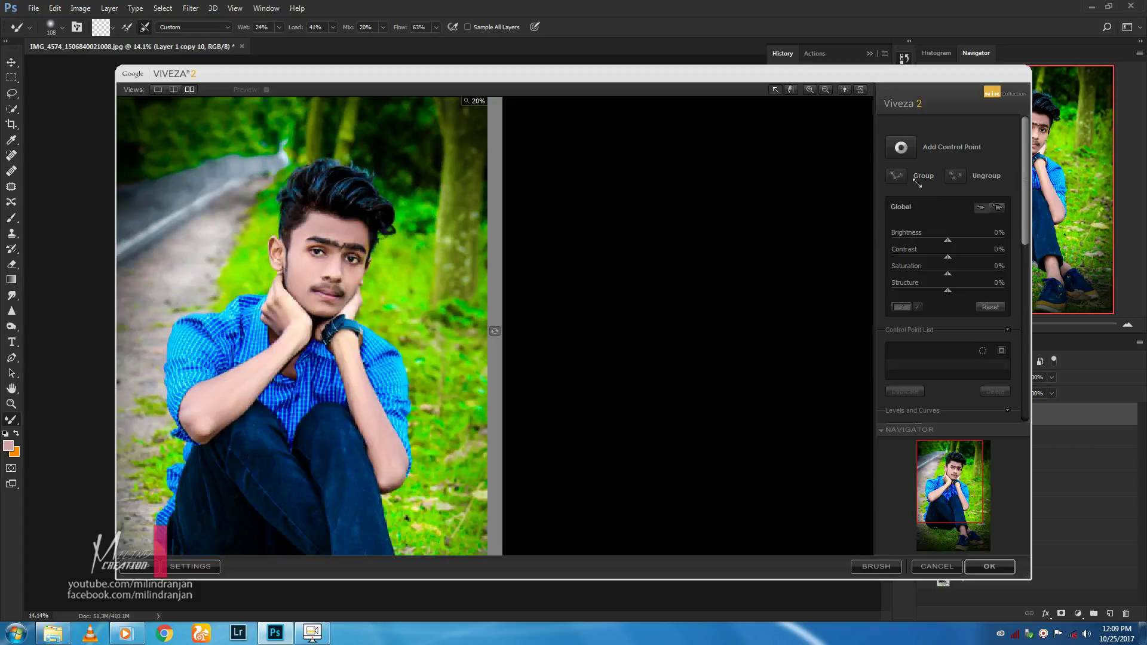
Add a forehead control point with Brightness 11%, Contrast 23%, Saturation -13%, and apply
left_click(889, 150)
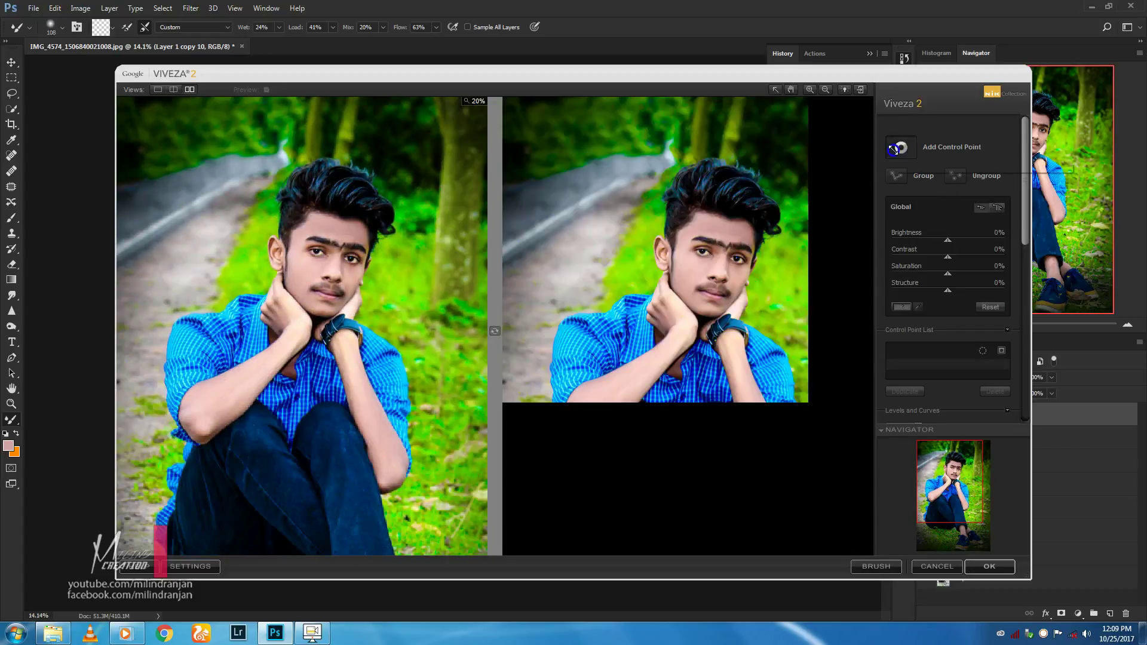
left_click(725, 234)
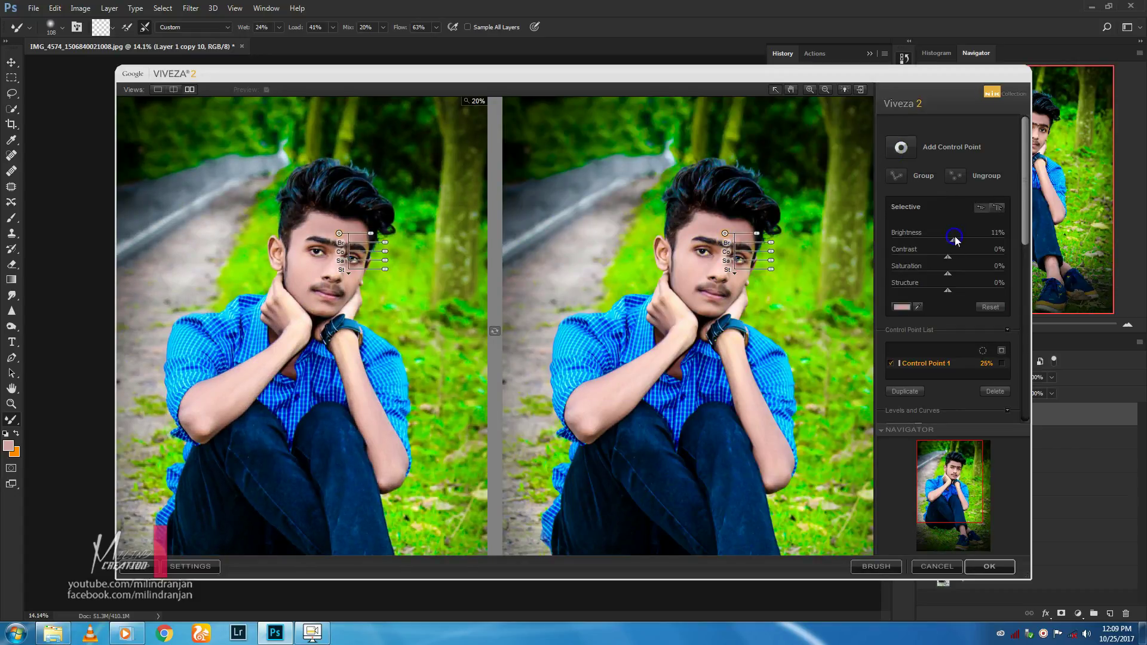
left_click_drag(945, 274, 962, 262)
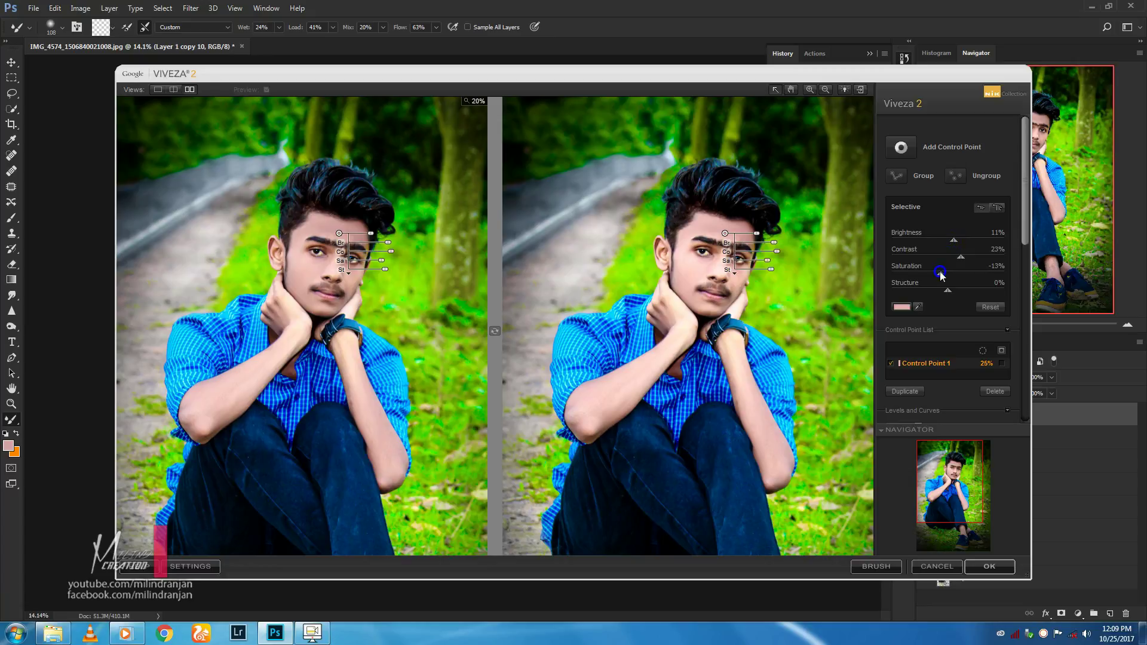
left_click(989, 566)
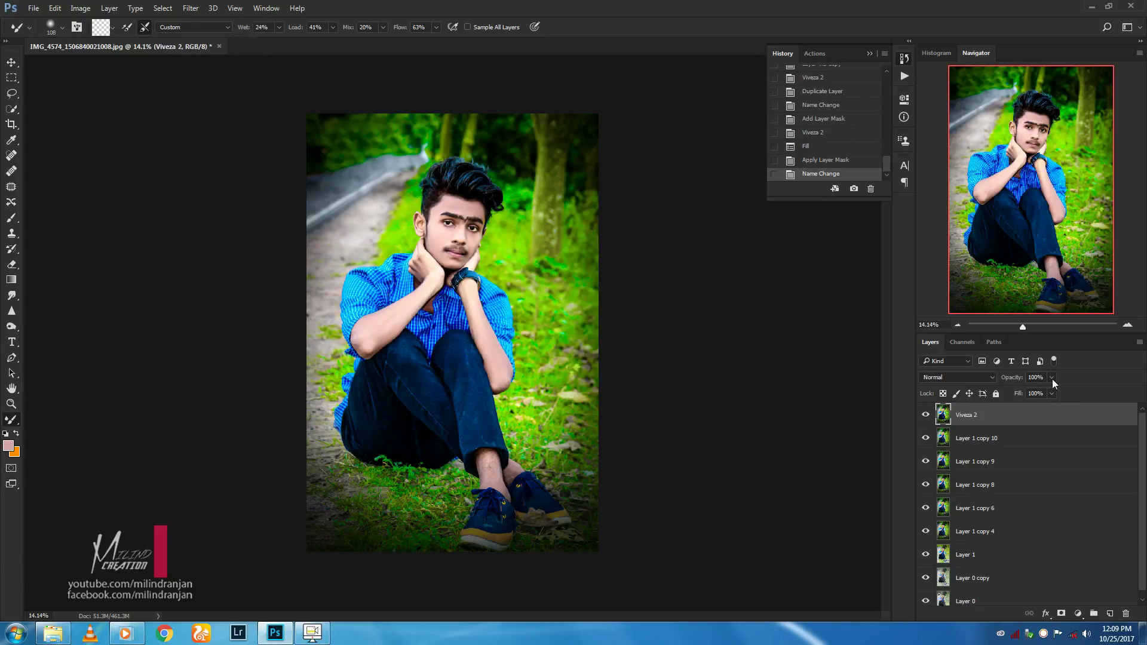
Set the Viveza 2 layer to 62% opacity and merge it with the layer below
left_click(1030, 392)
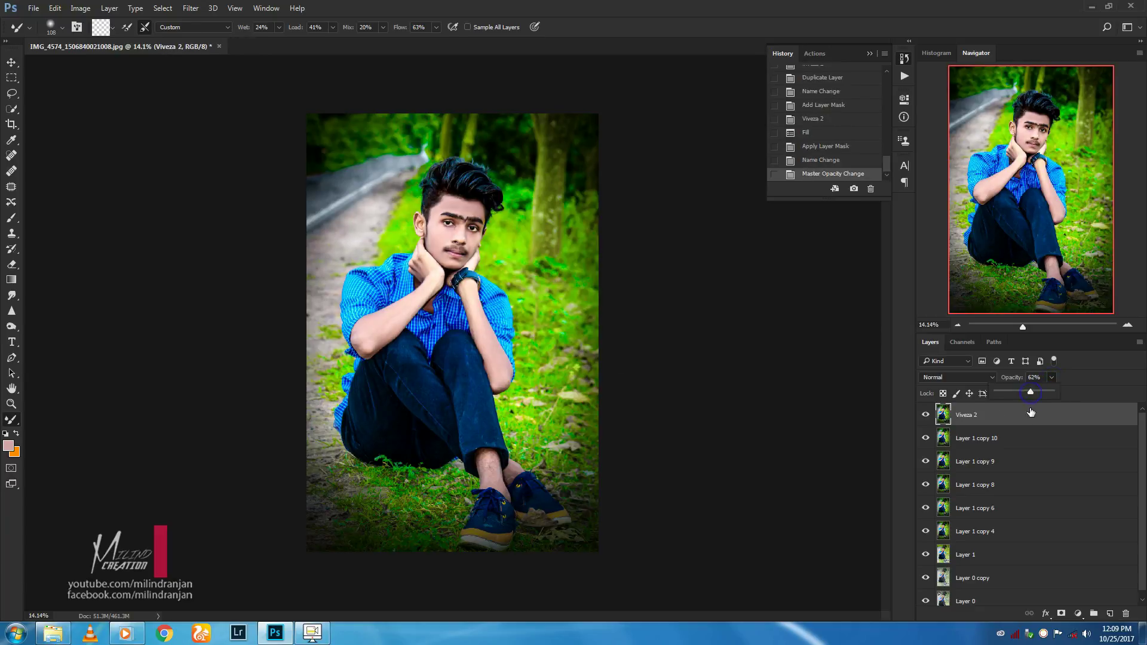
left_click(1010, 437, "shift")
right_click(1009, 438)
left_click(874, 432)
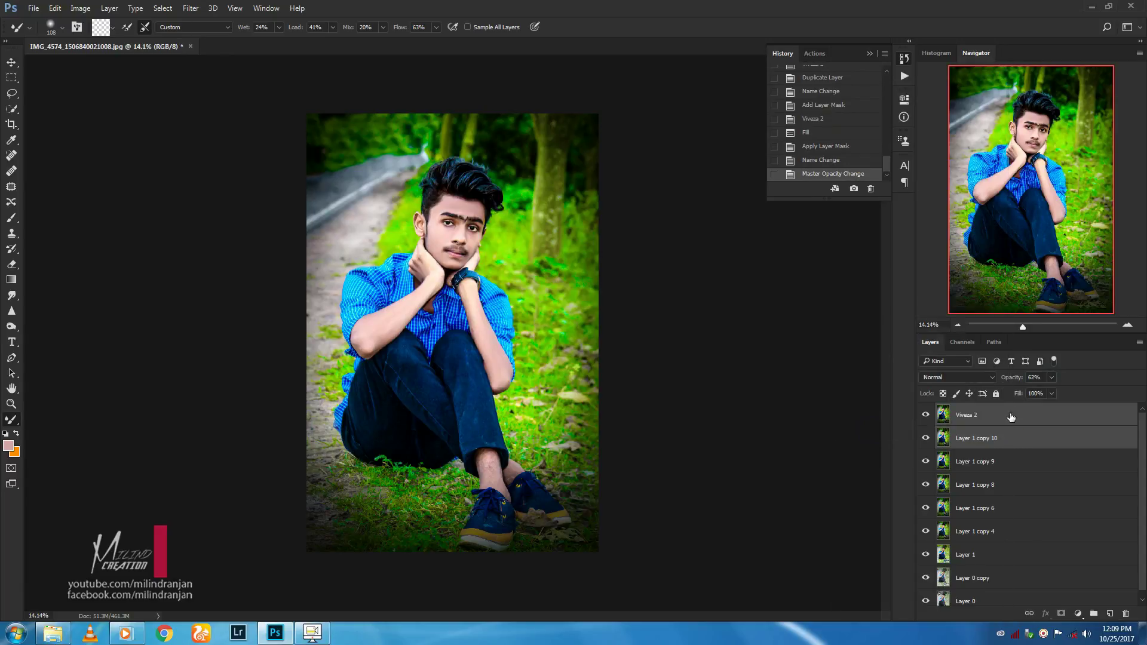
Duplicate the merged layer as Viveza 2 copy
right_click(1011, 414)
left_click(867, 122)
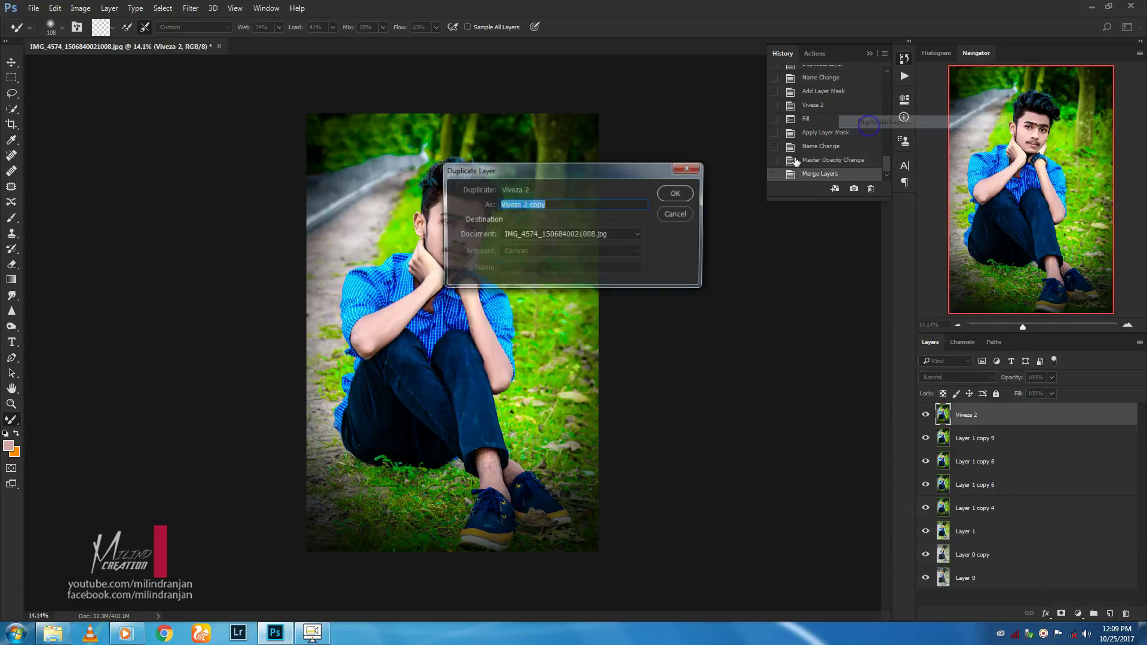
left_click(676, 189)
left_click(191, 8)
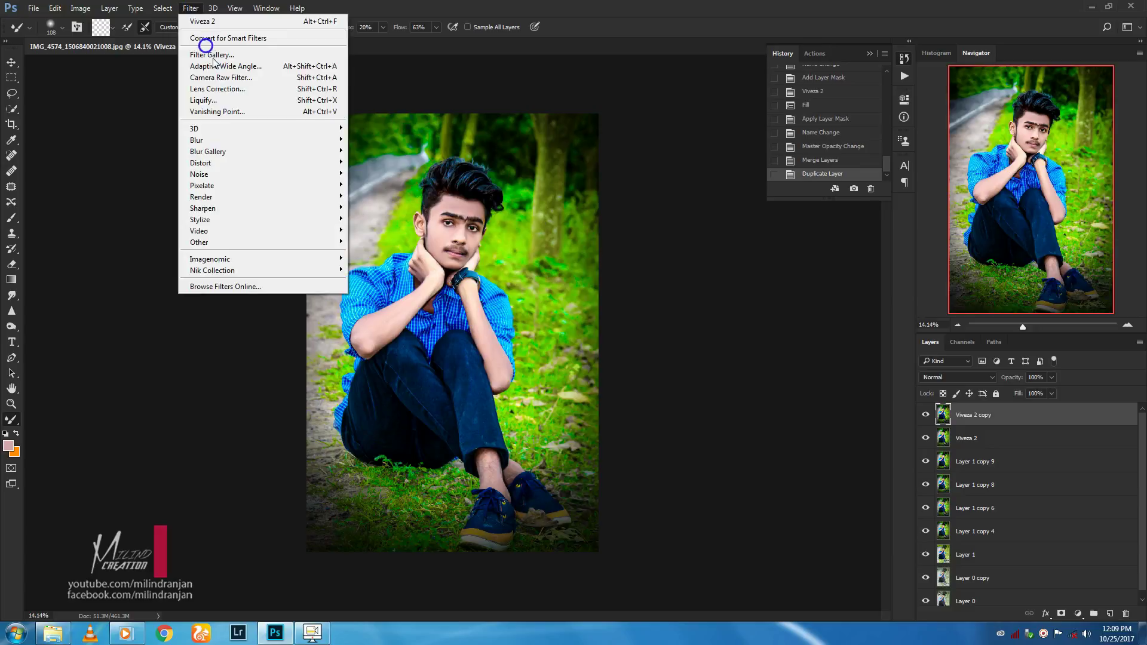
Run Camera Raw Filter on the copy with Blacks -15 and Whites +9
left_click(203, 75)
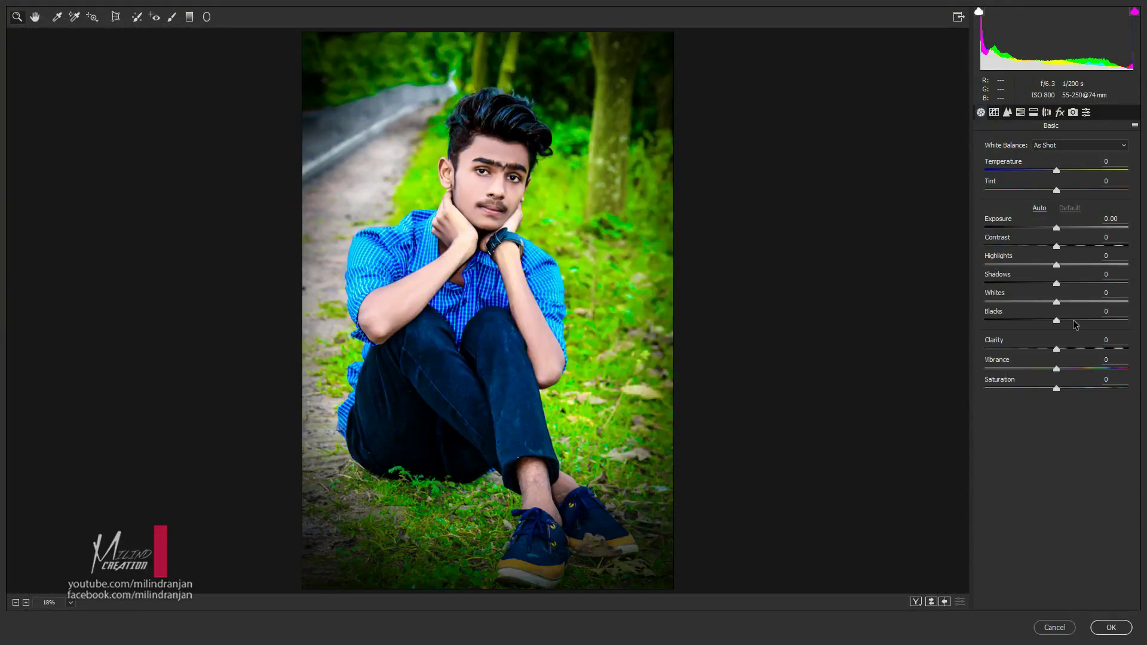
mouse_move(1056, 320)
left_mouse_down()
mouse_move(1045, 320)
mouse_move(1063, 301)
left_mouse_up()
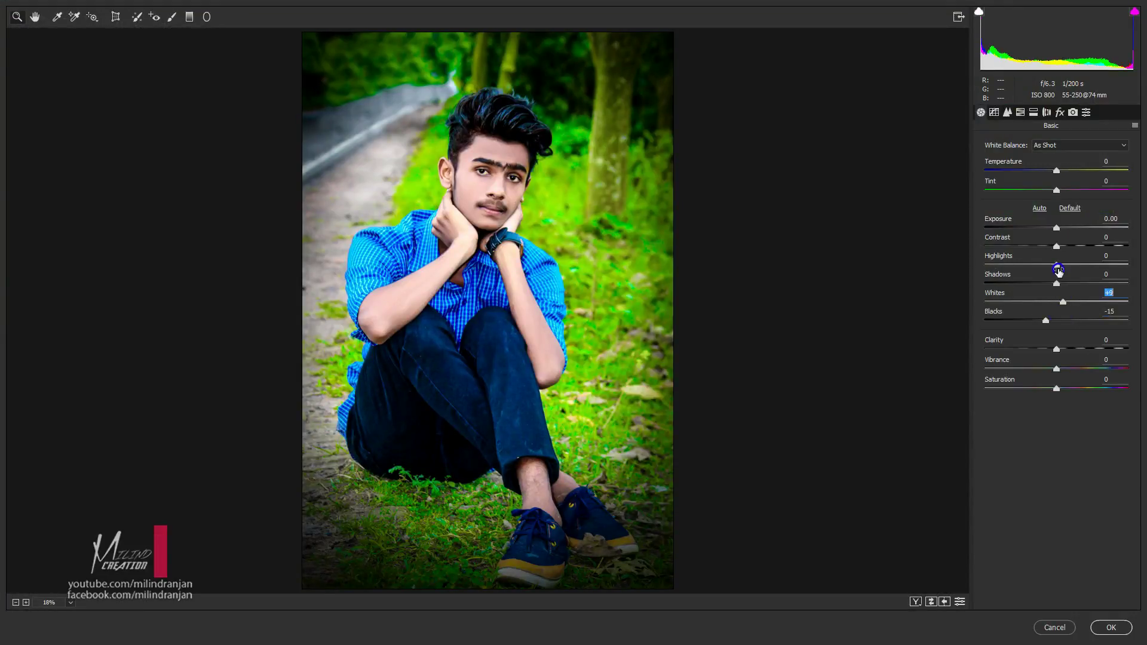
Set the Camera Raw sharpening amount to 10 and apply the edits
left_click(1021, 112)
left_click_drag(1009, 163, 1002, 163)
left_click(1103, 627)
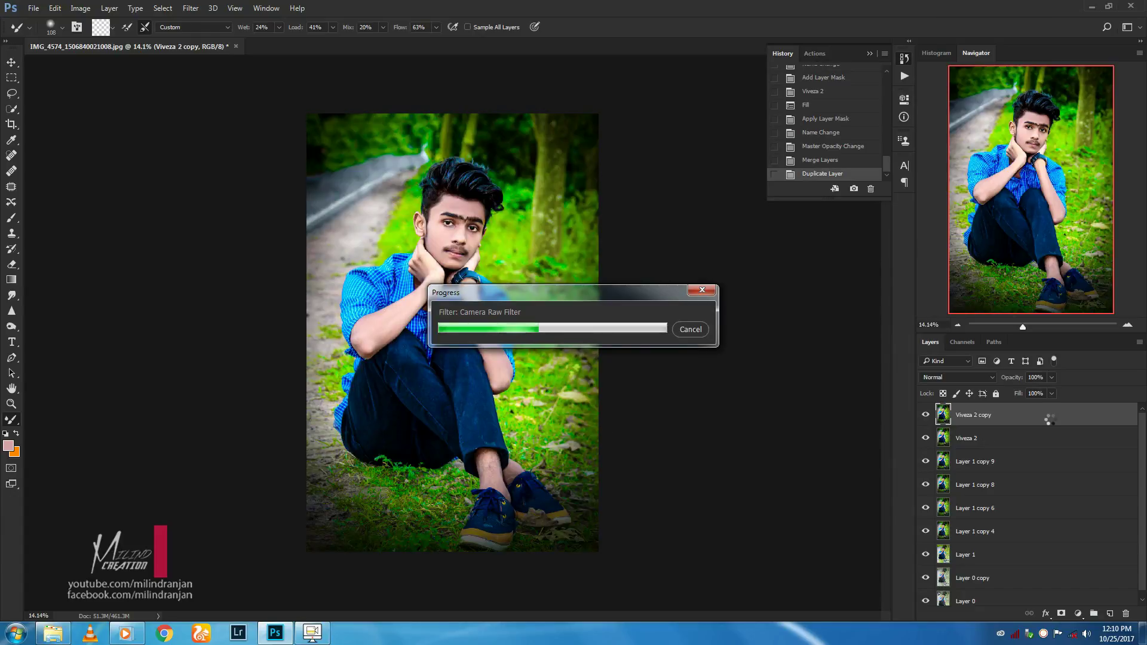
Merge the copy into Viveza 2 and duplicate it as Viveza 2 copy 2
left_click(1011, 443, "ctrl")
right_click(1012, 442)
left_click(884, 432)
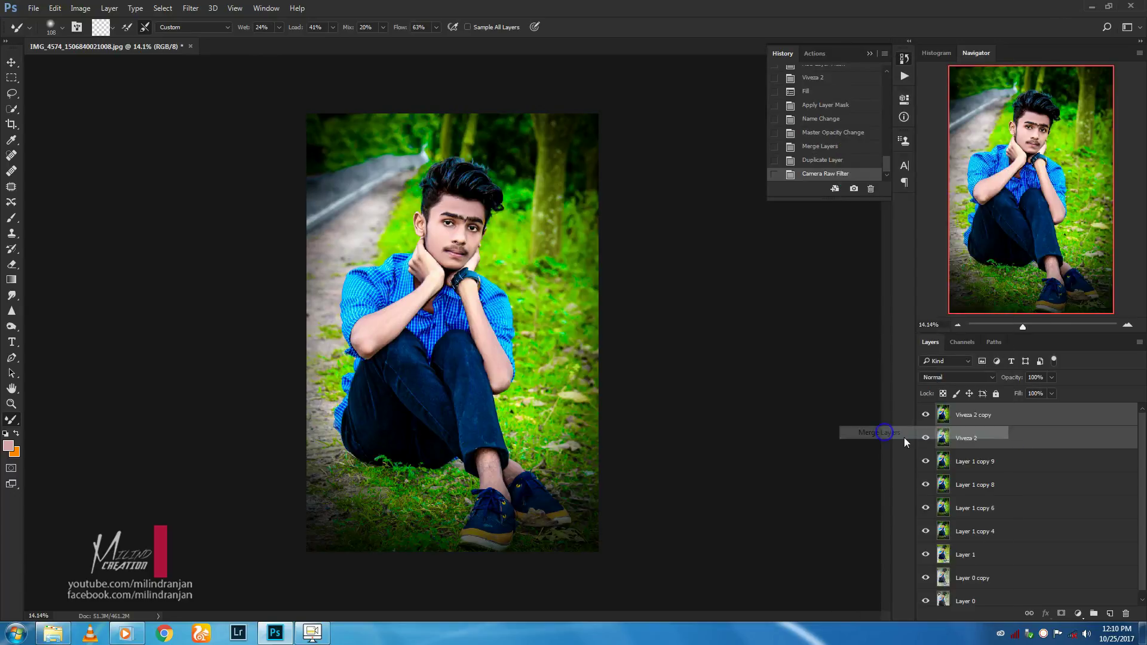
key("ctrl+j")
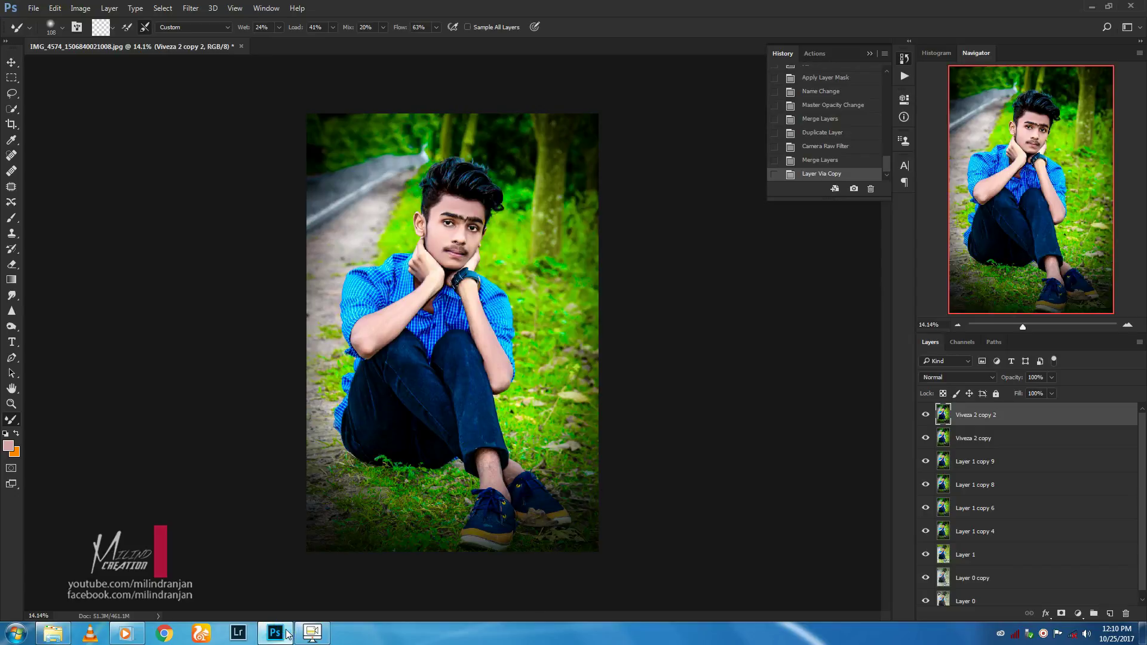
Place the 1 2016 LOGO image scaled down into the photo's top-left corner
left_click(54, 633)
mouse_move(214, 132)
left_mouse_down()
mouse_move(381, 154)
mouse_move(457, 274)
left_mouse_up()
mouse_move(486, 361)
left_mouse_down()
mouse_move(455, 335)
mouse_move(367, 152)
mouse_move(353, 154)
left_mouse_up()
key("Up")
key("Up")
key("Up")
key("Up")
key("Up")
key("Up")
key("Up")
key("Up")
key("Down")
key("Down")
key("Down")
key("Left")
key("Left")
key("Left")
key("Down")
key("Down")
key("Down")
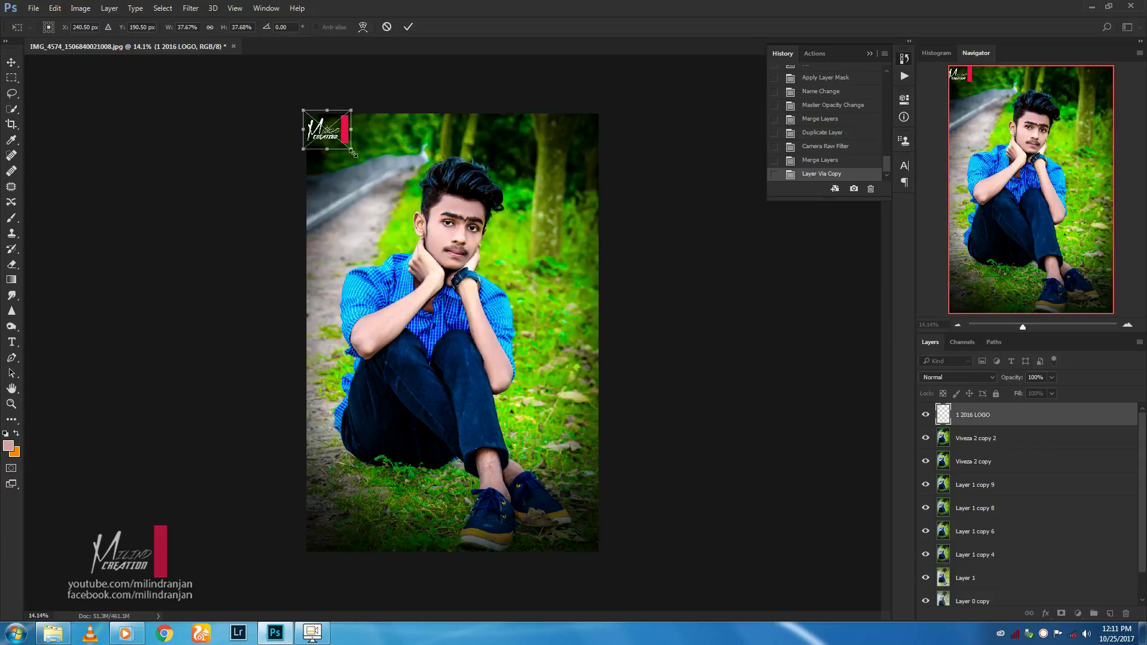
key("Return")
Rasterize the logo, enlarge it to about 124%, and place the NEW SMALL LOGO file
right_click(1061, 413)
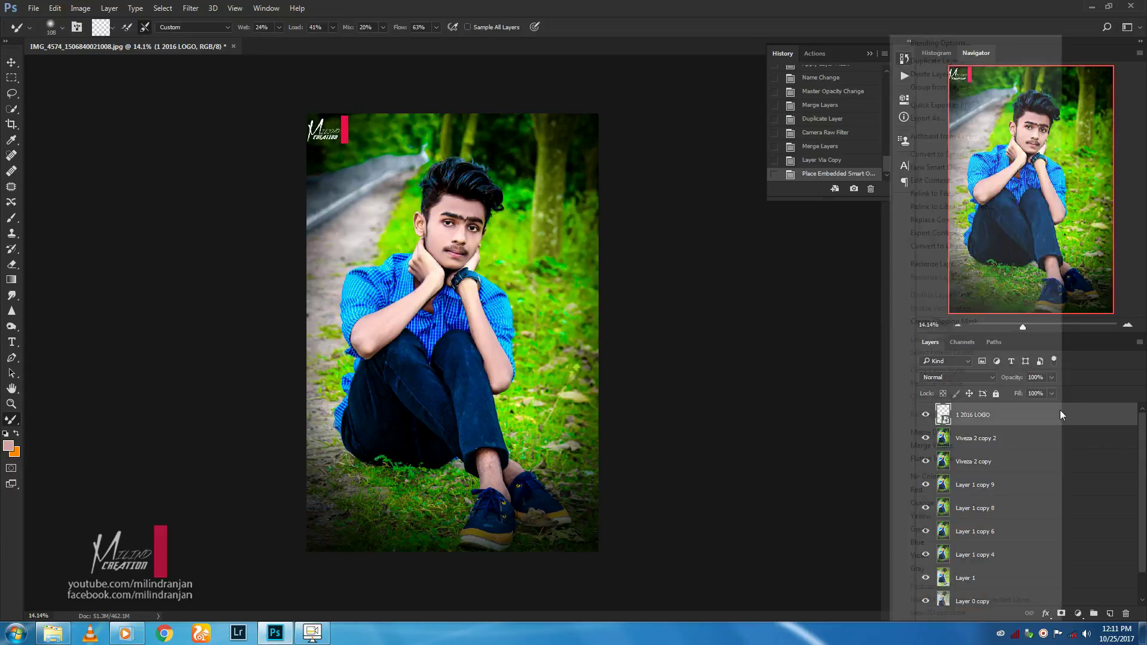
left_click(932, 263)
key("ctrl+t")
left_click_drag(349, 144, 357, 150)
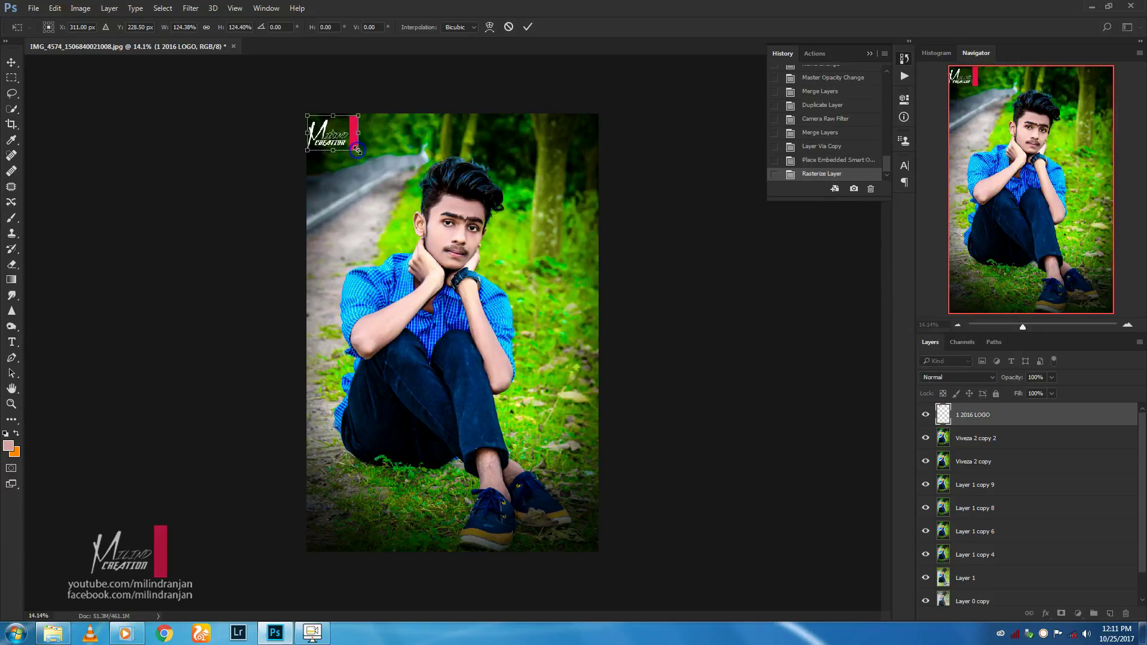
key("Return")
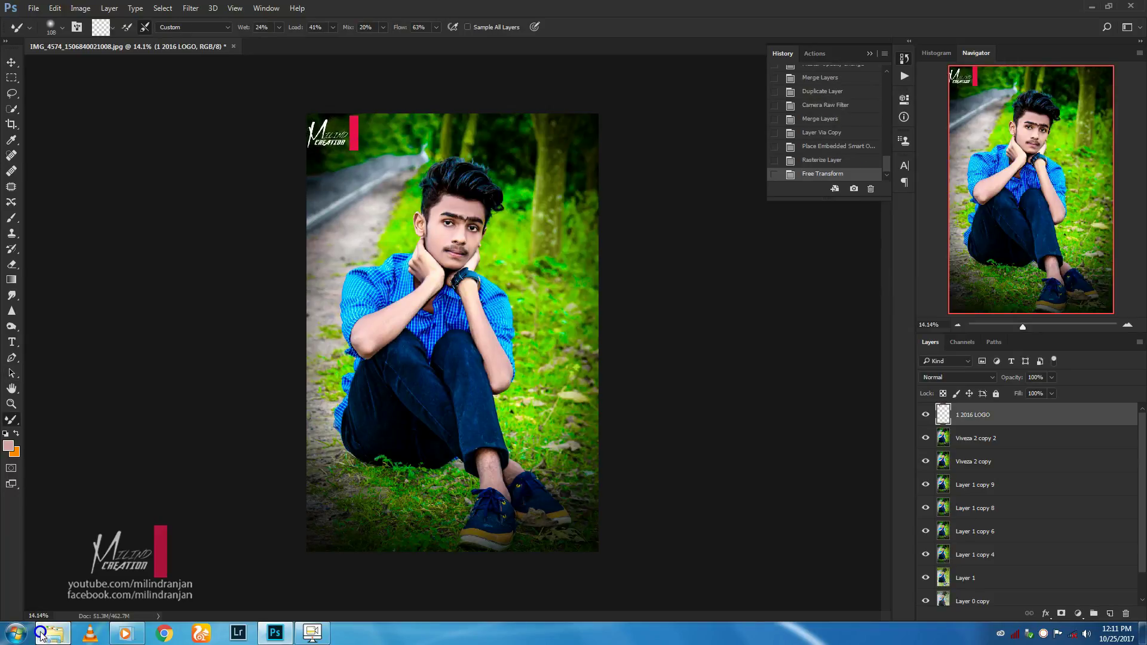
left_click(53, 633)
mouse_move(531, 150)
left_mouse_down()
mouse_move(419, 573)
mouse_move(889, 468)
left_mouse_up()
Rasterize the EDIT:MILIND logo and move it to the bottom-right corner
key("Return")
right_click(1028, 412)
left_click(901, 263)
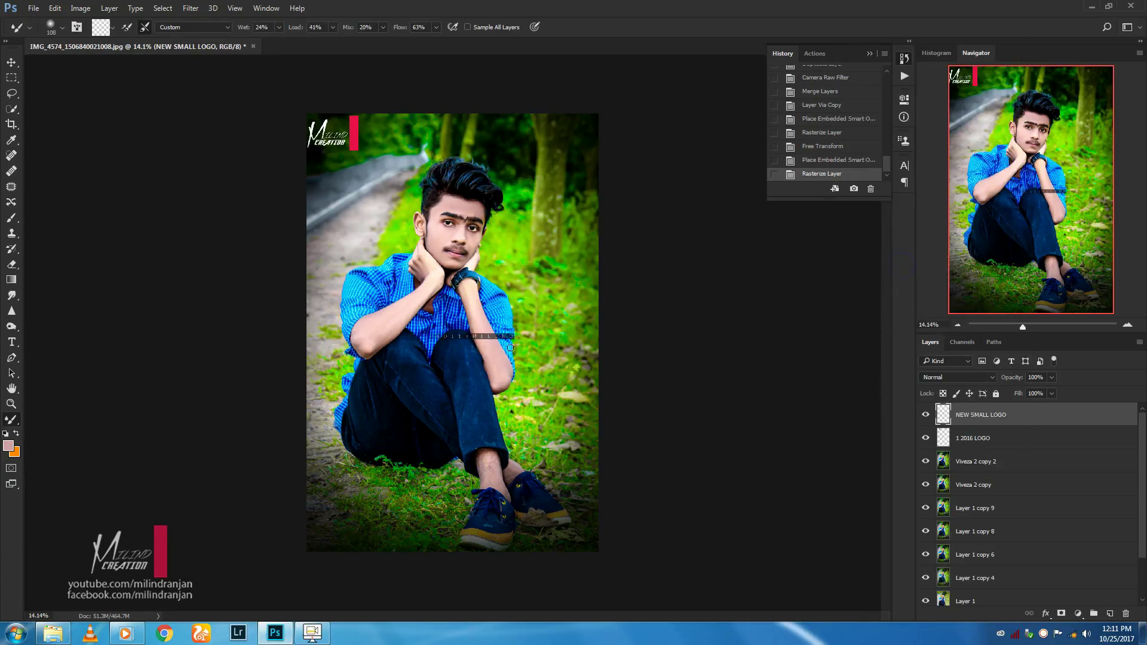
left_click(11, 62)
left_click_drag(502, 339, 588, 551)
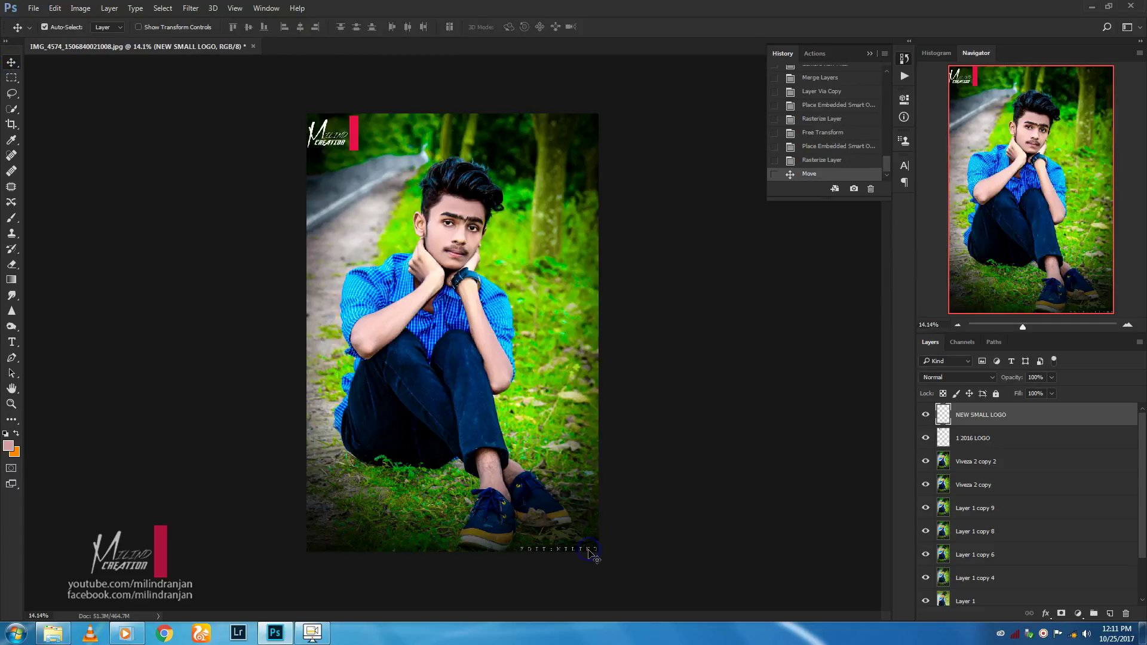
Enlarge the EDIT:MILIND watermark to about 160%
key("ctrl+t")
left_click_drag(496, 543, 428, 544)
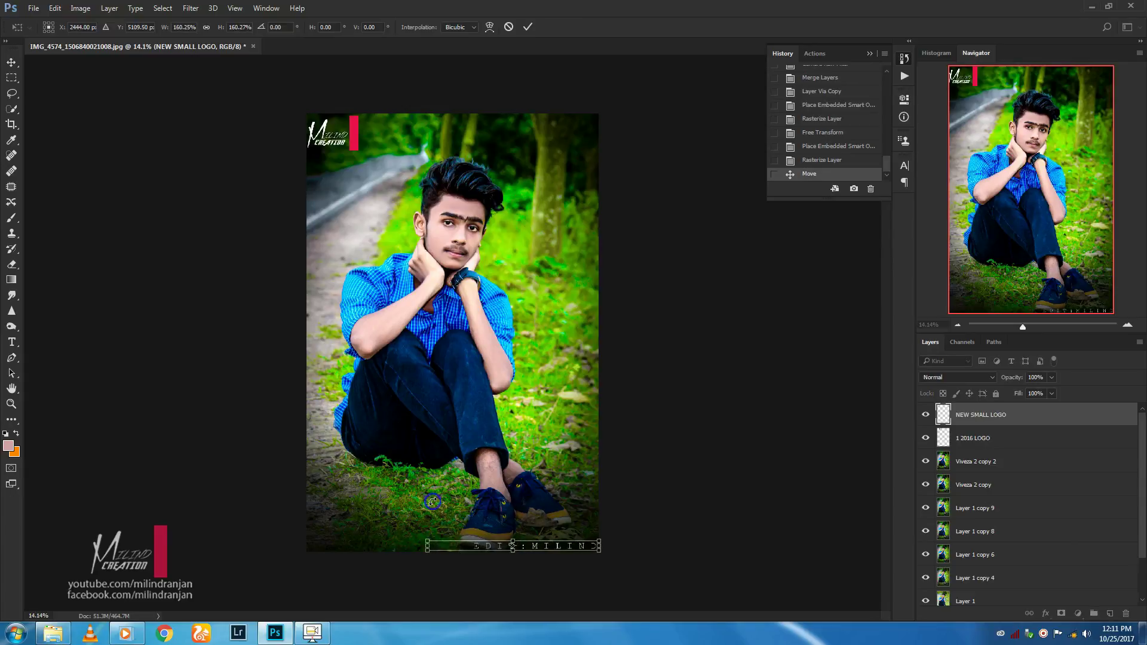
key("Return")
scroll(559, 565, "up", 2)
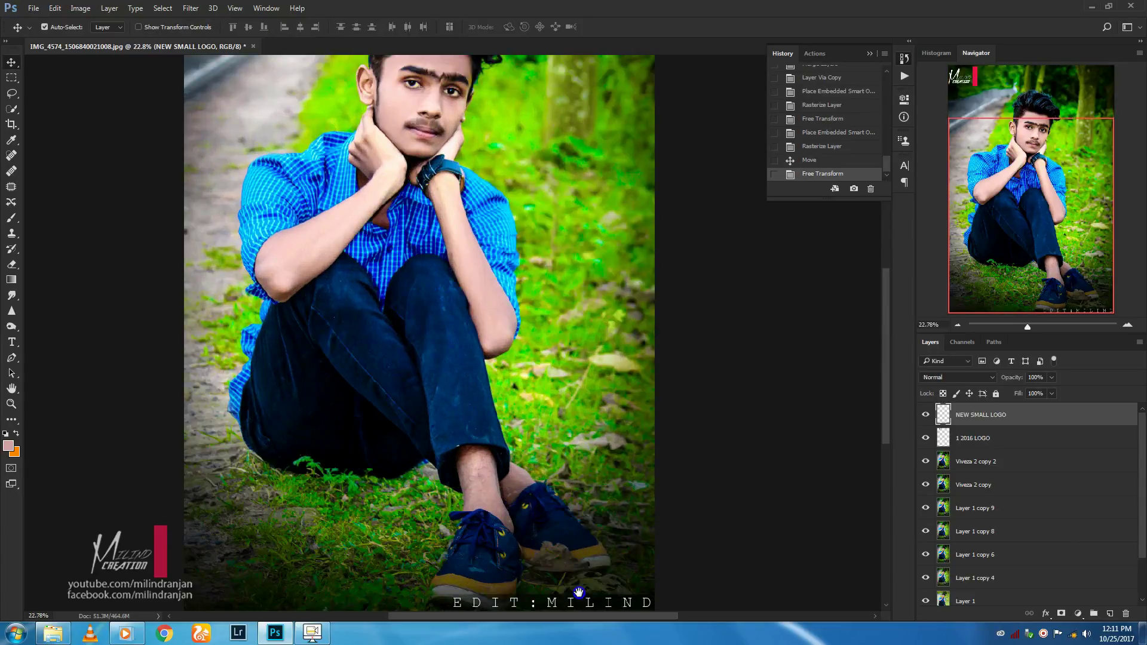
scroll(559, 565, "down", 3)
scroll(592, 454, "up", 1)
left_click_drag(587, 452, 607, 452)
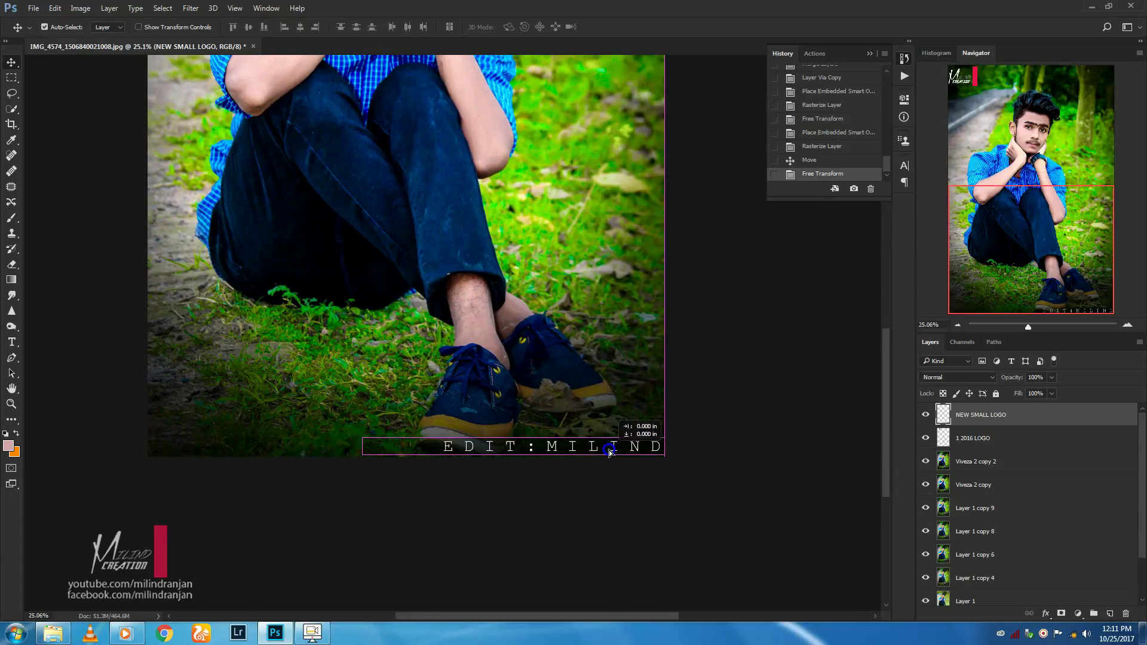
scroll(539, 479, "down", 3)
Widen the watermark to about 105% and preview the photo with panels hidden
key("ctrl+t")
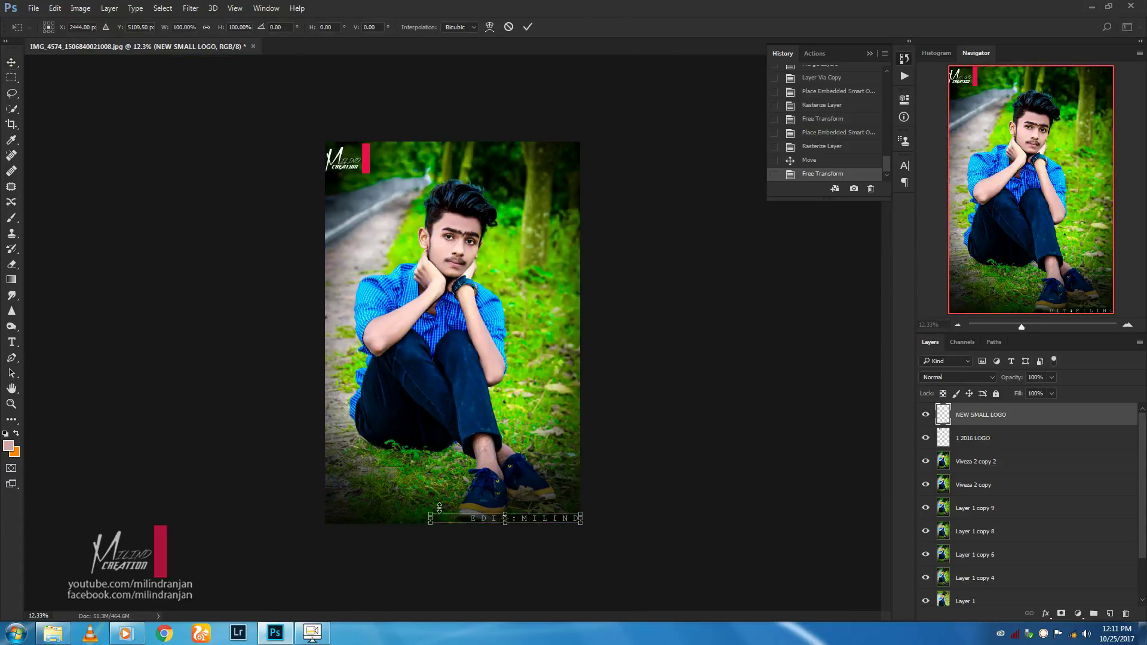
left_click_drag(430, 507, 423, 507)
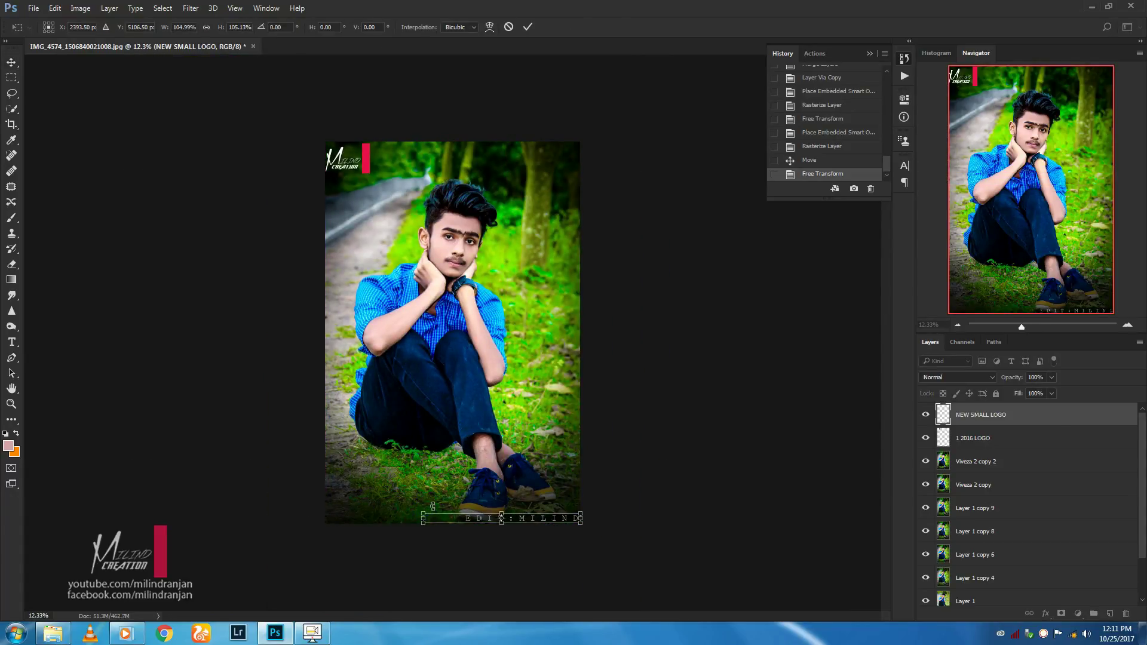
key("Return")
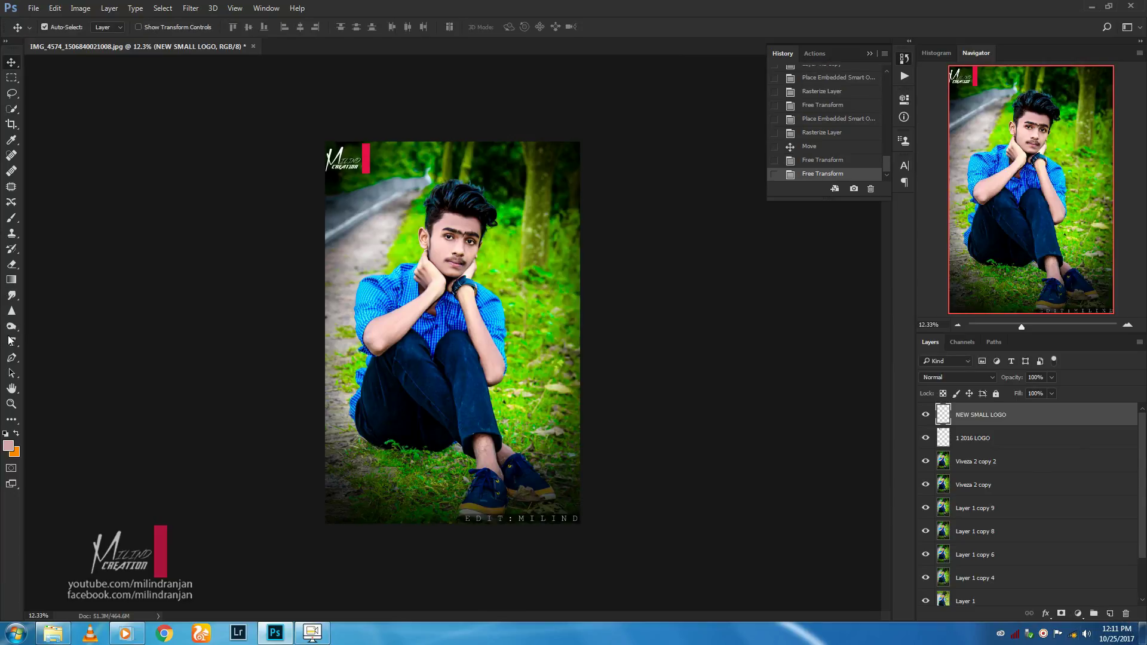
left_click(11, 341)
key("Tab")
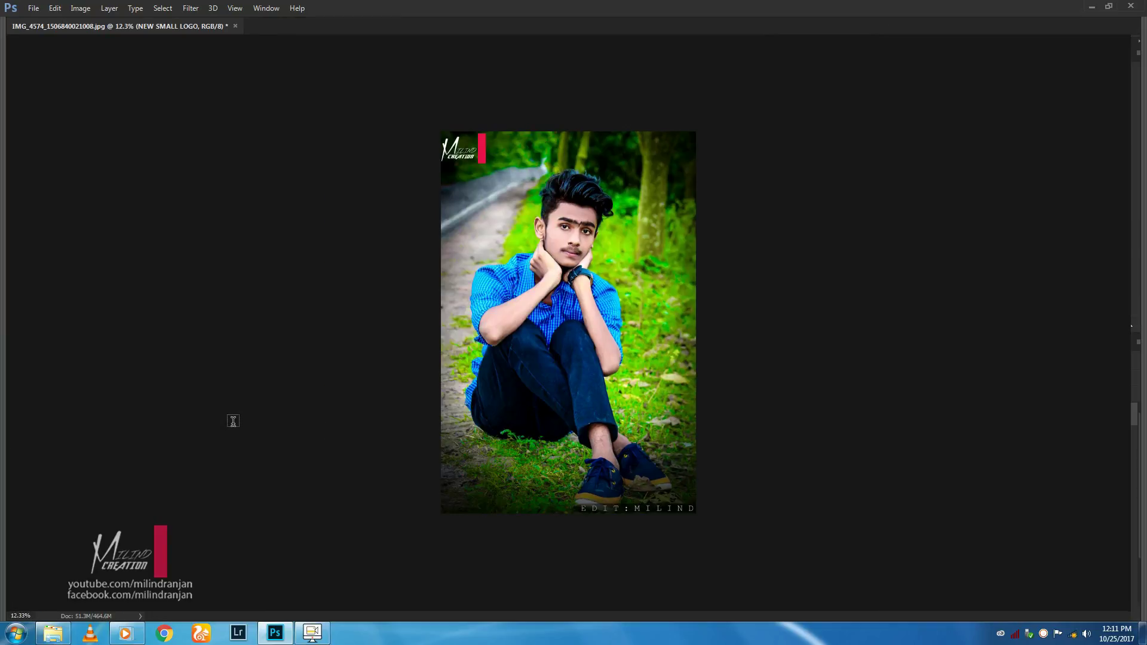
Add a large letter A as text near the photo's bottom-left
key("Tab")
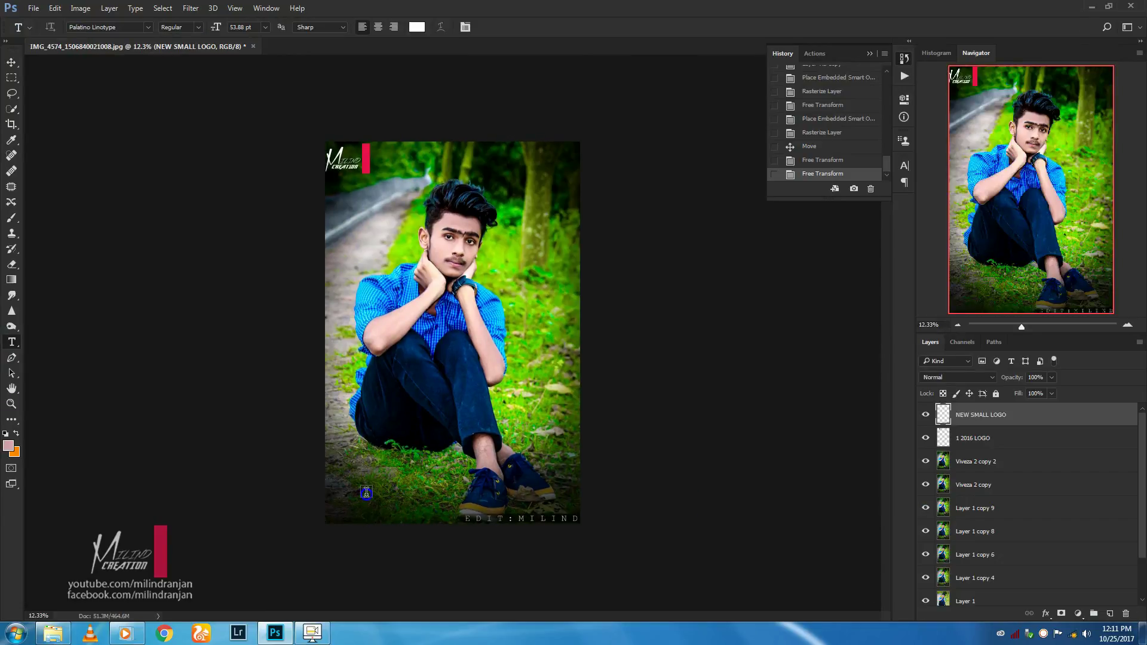
left_click(365, 492)
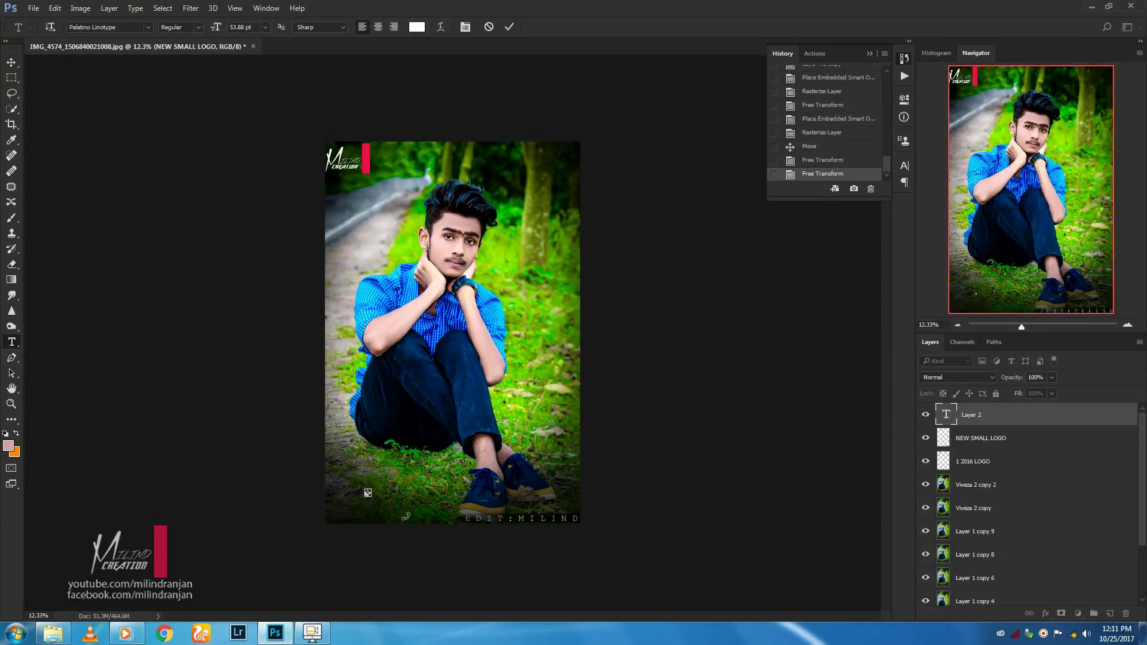
left_click_drag(216, 30, 260, 36)
type("A")
left_click(407, 497)
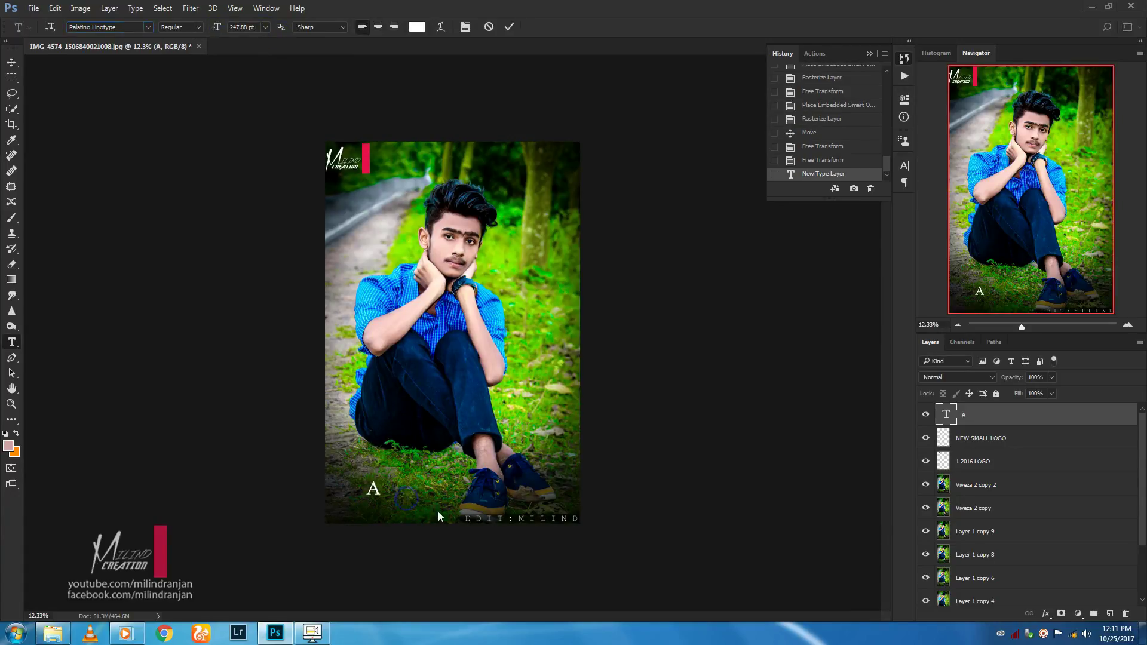
Type SHISH as a second text layer and reduce its font size
type("SHISH")
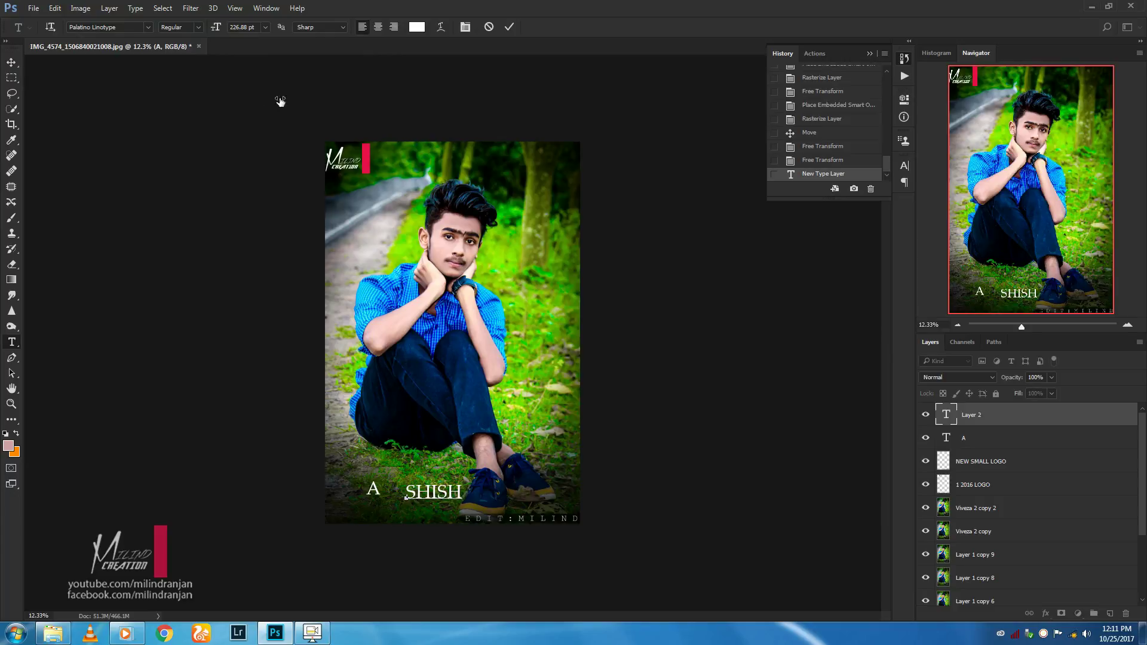
left_click(358, 131)
left_click_drag(219, 28, 209, 34)
left_click_drag(212, 34, 206, 32)
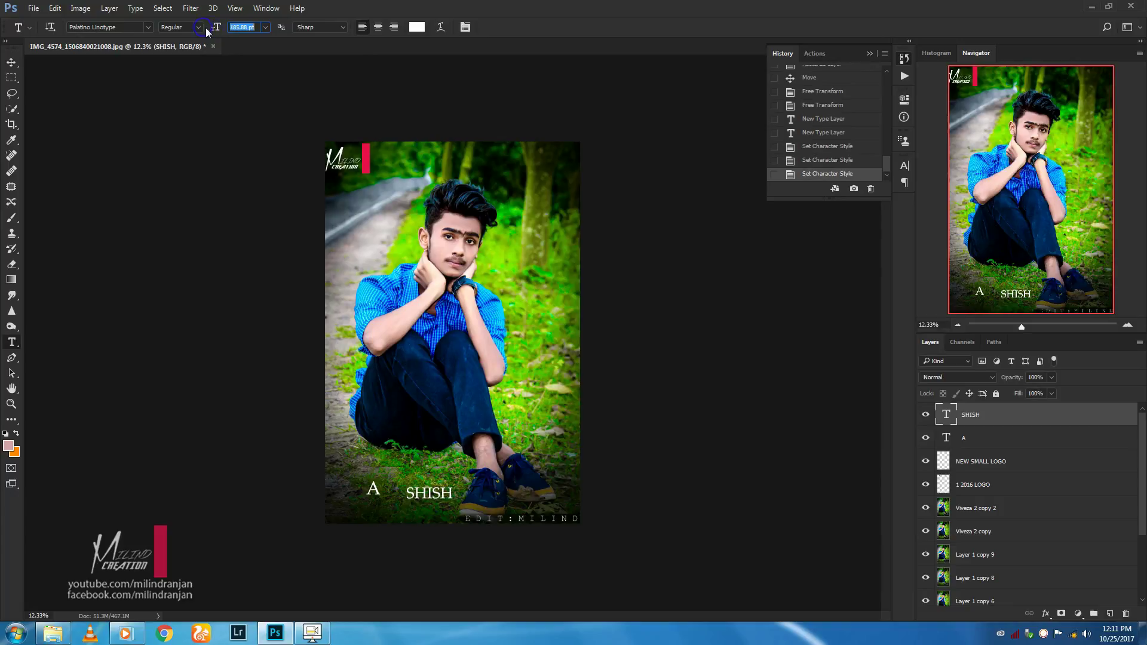
left_click(11, 62)
Move SHISH right after the A to spell ASHISH
scroll(452, 522, "up", 2)
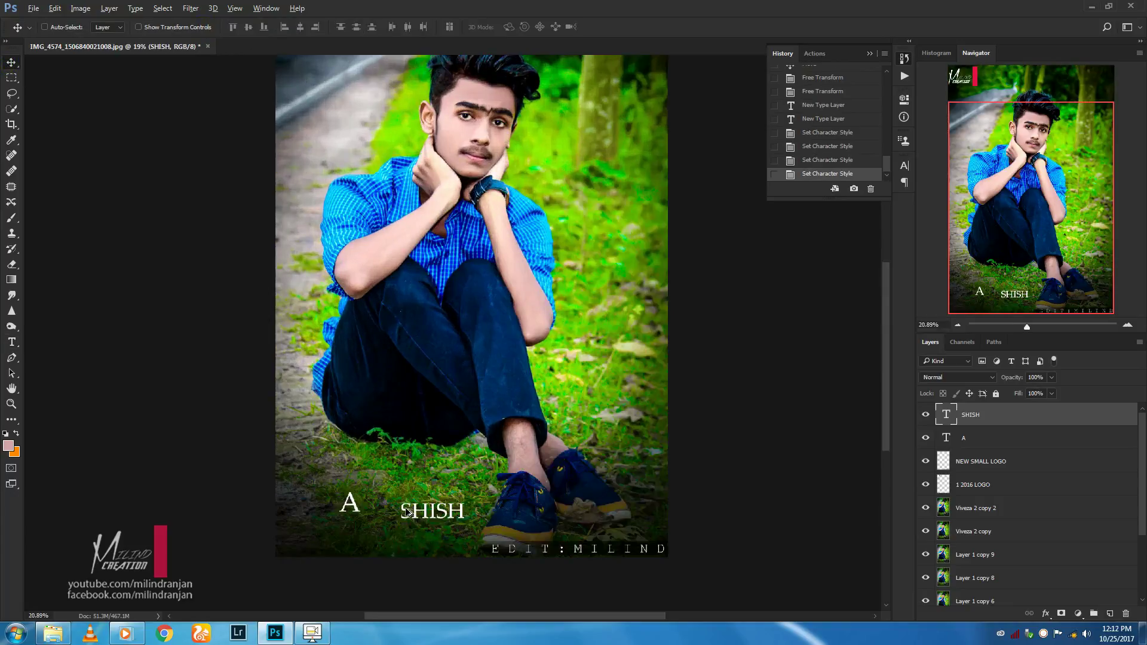
scroll(457, 502, "up", 2)
scroll(499, 445, "up", 1)
scroll(501, 442, "up", 2)
mouse_move(496, 442)
left_mouse_down()
mouse_move(412, 423)
mouse_move(252, 509)
left_mouse_up()
Scale both ASHISH text layers down to about 85%
left_click(988, 438, "shift")
scroll(254, 508, "down", 5)
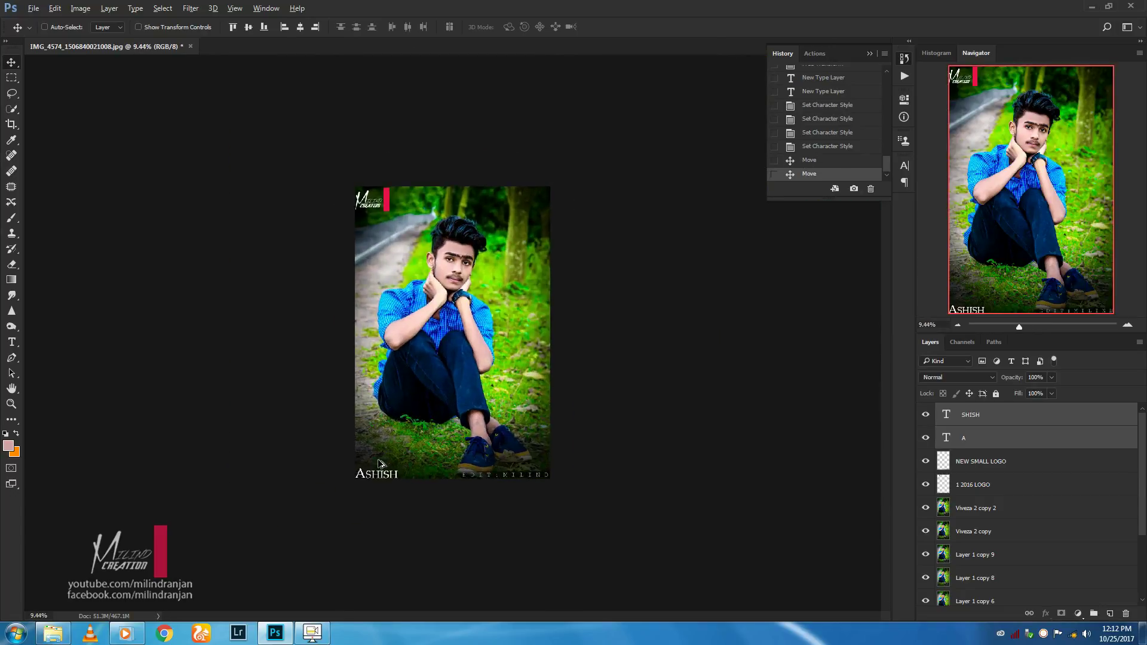
key("ctrl+t")
left_click_drag(395, 467, 392, 469)
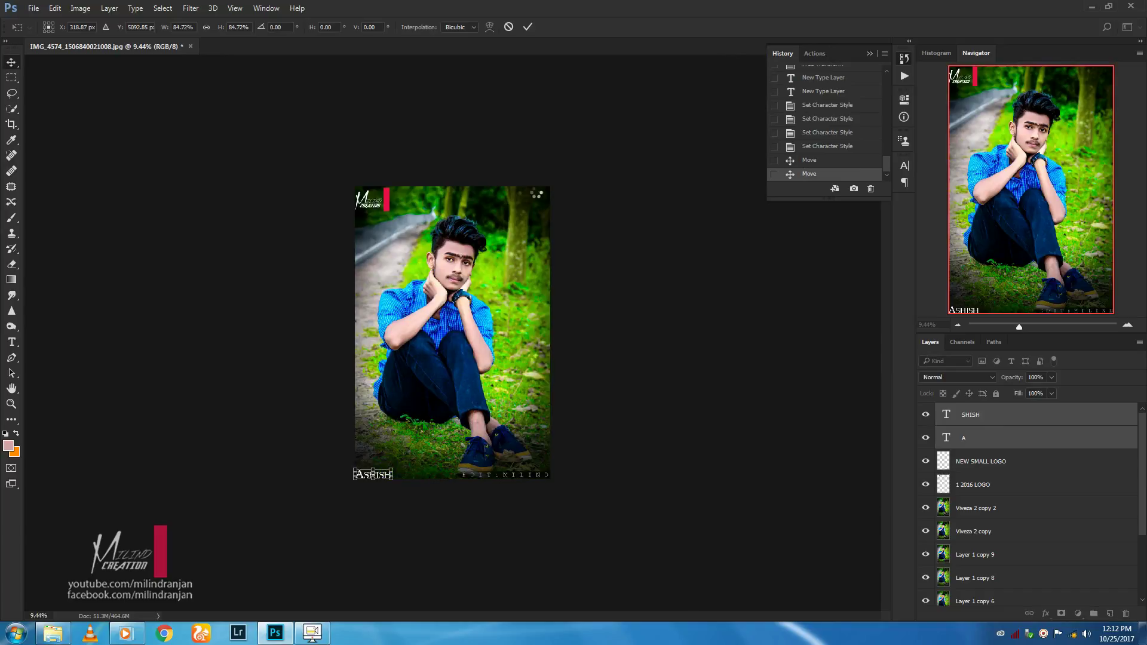
key("Return")
Add a new empty layer above the Viveza 2 copy layer
left_click(996, 491)
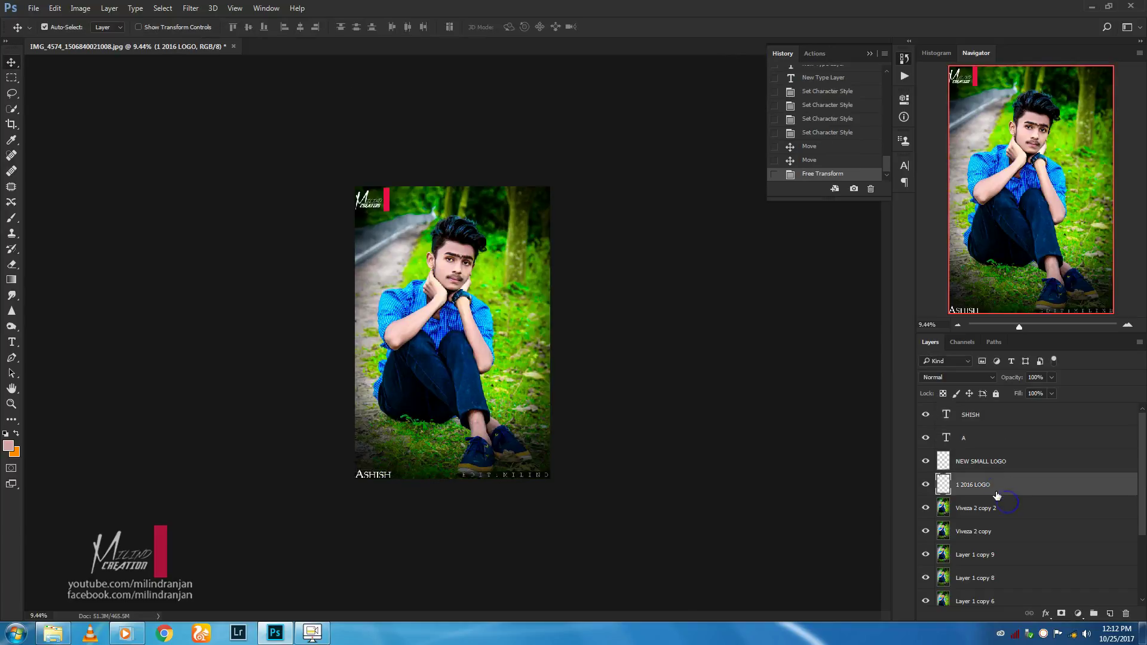
left_click(1011, 509)
left_click(1014, 531)
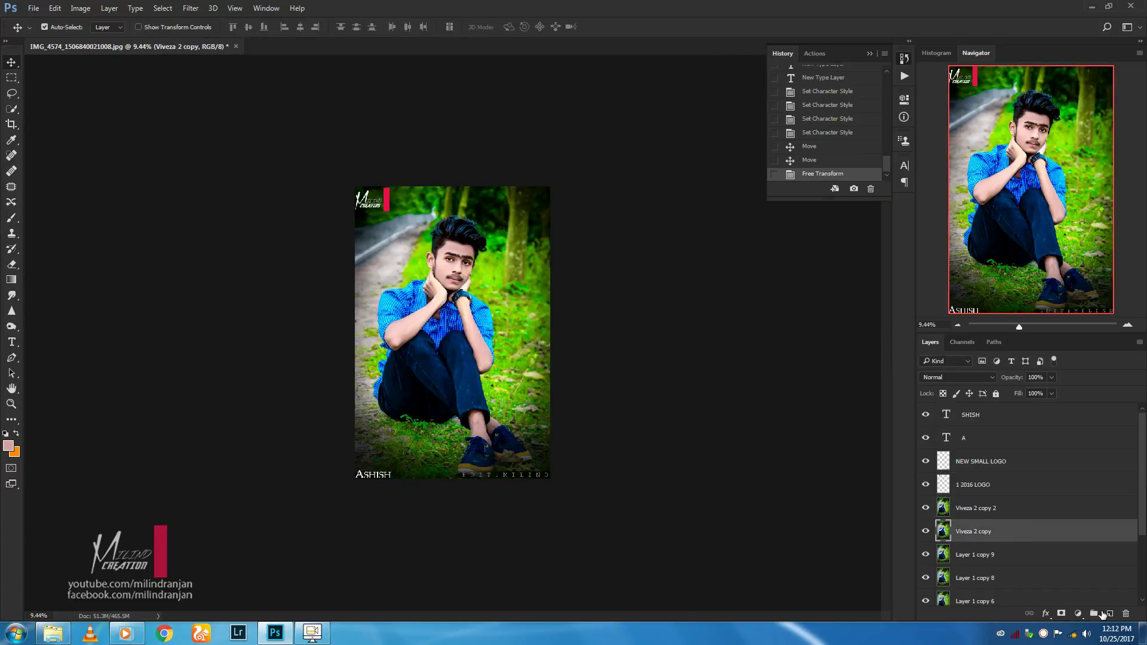
left_click(1107, 614)
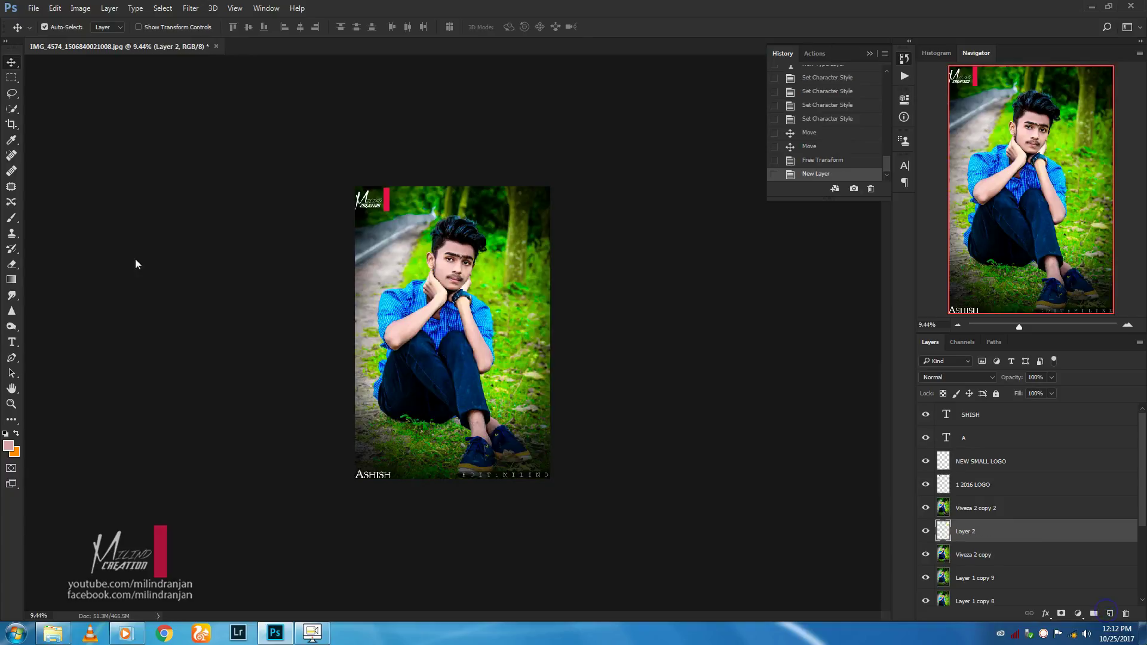
Fill the new layer with white using the Paint Bucket
left_click(14, 425)
right_click(14, 426)
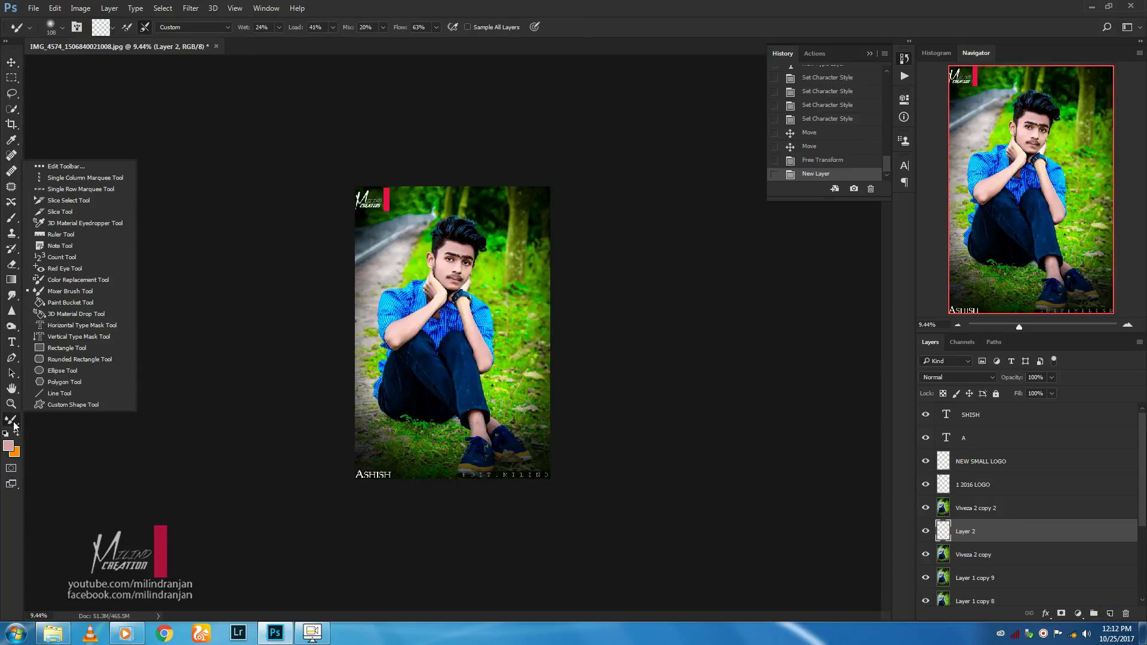
left_click(60, 306)
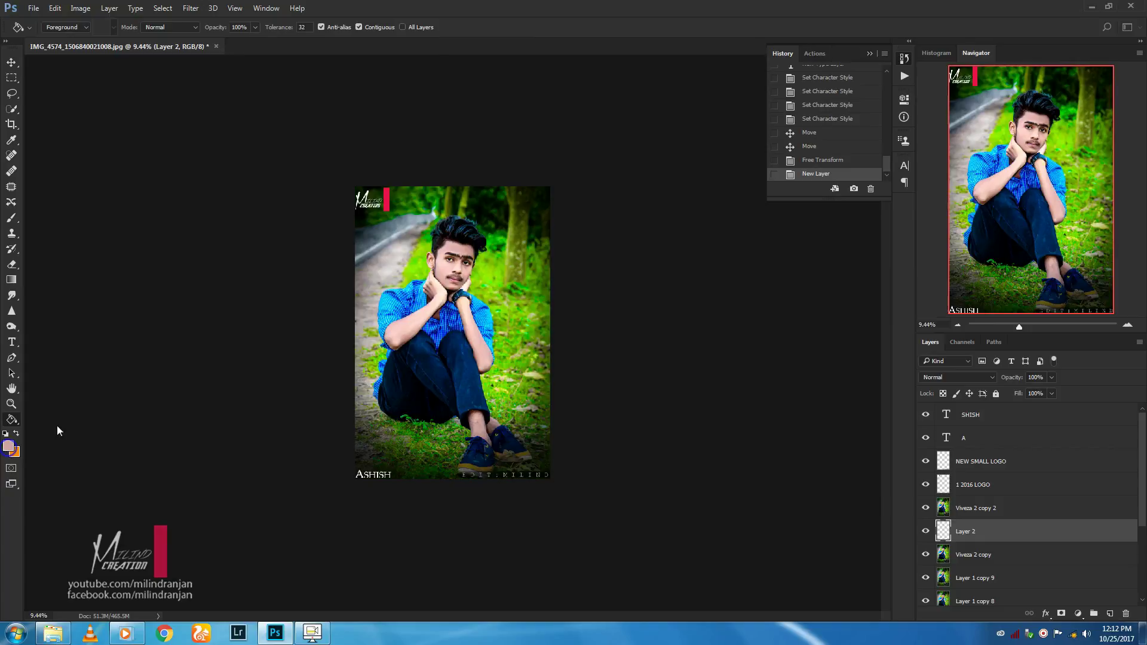
left_click(8, 445)
left_click(737, 162)
left_click(657, 105)
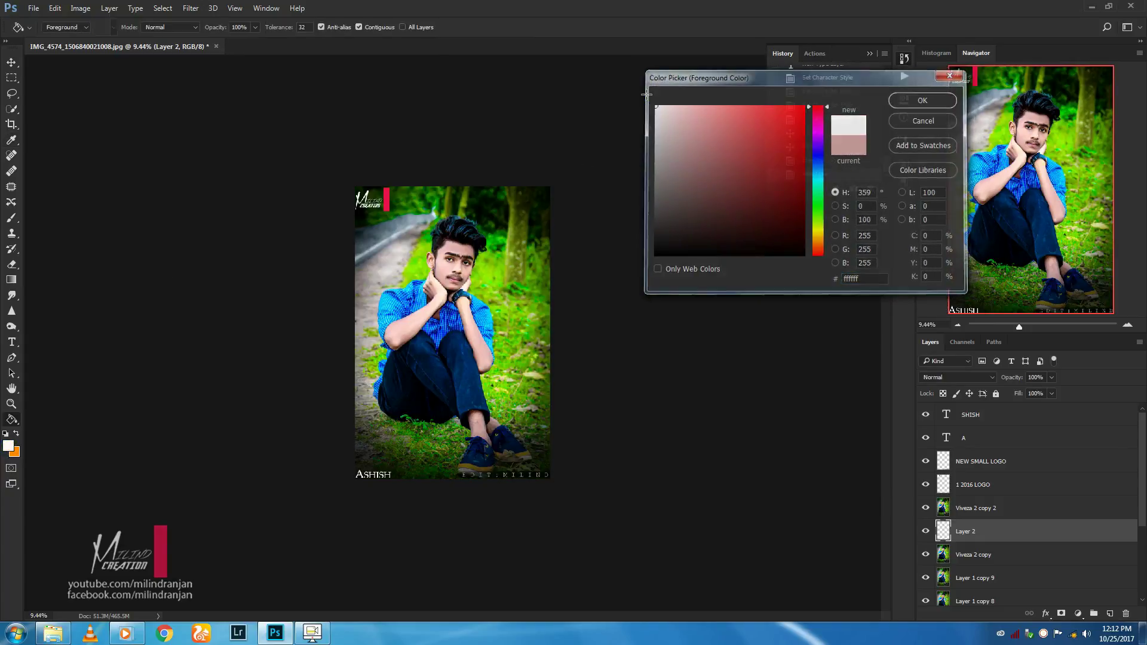
key("Return")
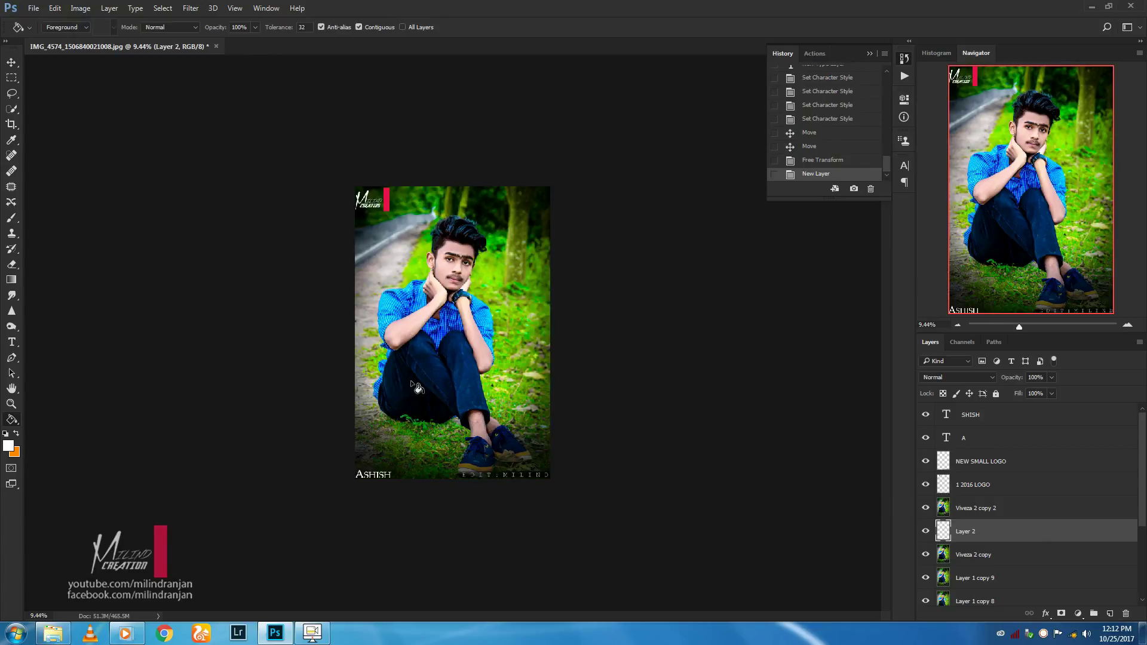
left_click(511, 447)
Enlarge the white layer slightly beyond the photo edges and start extending the crop
key("ctrl+t")
left_click_drag(550, 479, 562, 496)
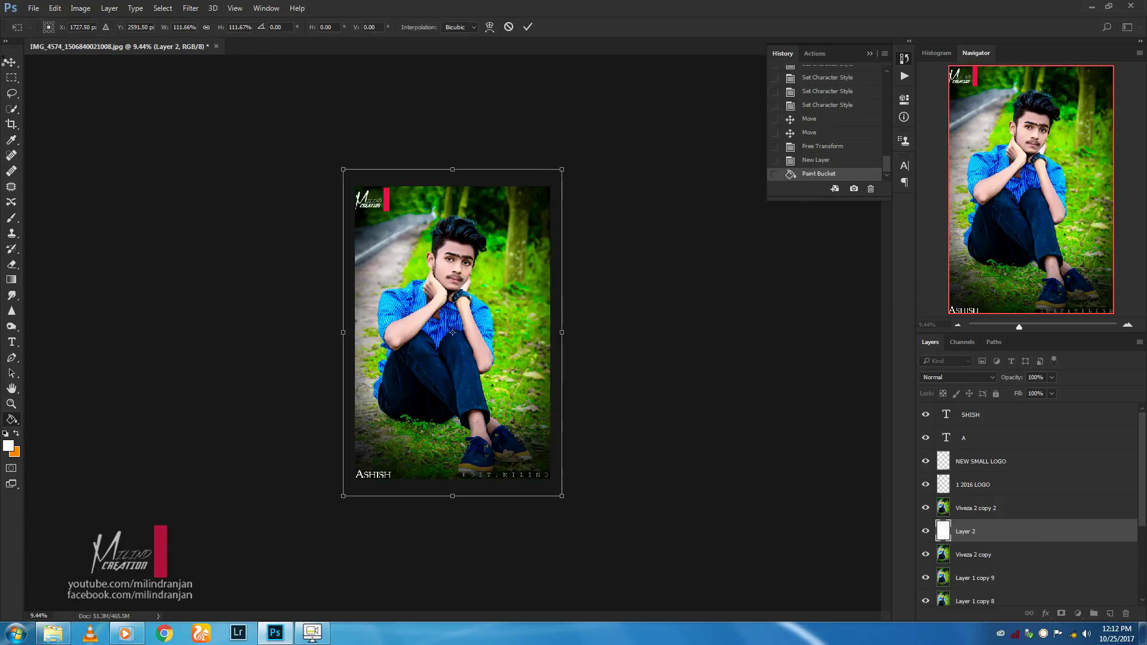
key("Return")
key("c")
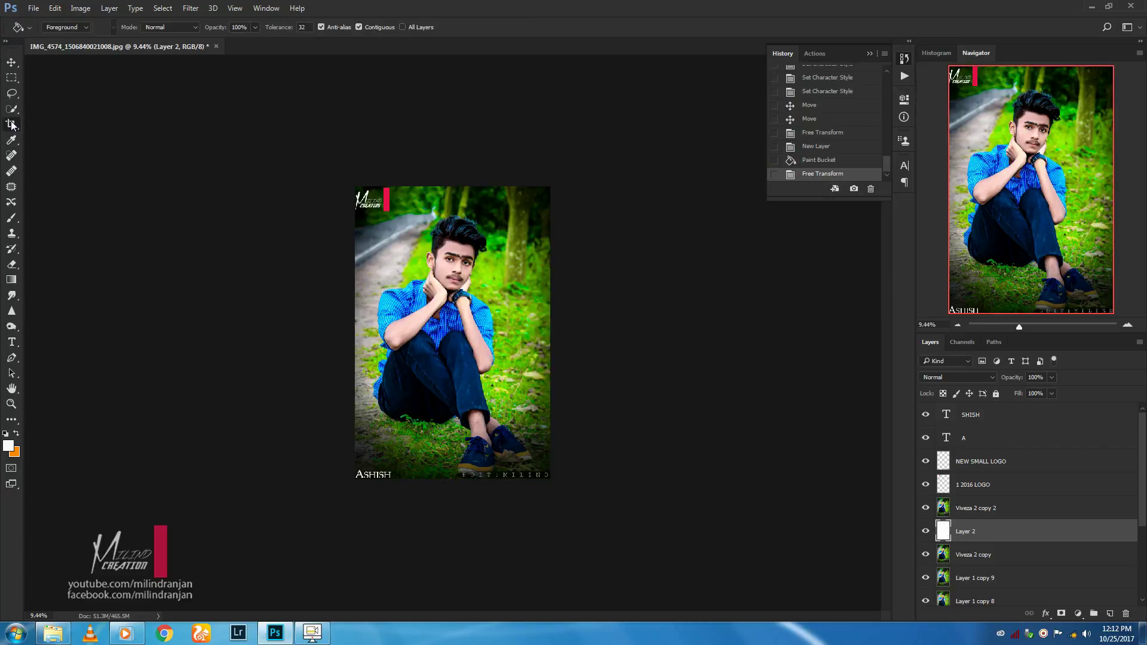
left_click_drag(550, 382, 559, 384)
Drag the crop edges outward on the right and bottom and apply the border crop
left_click_drag(582, 335, 583, 335)
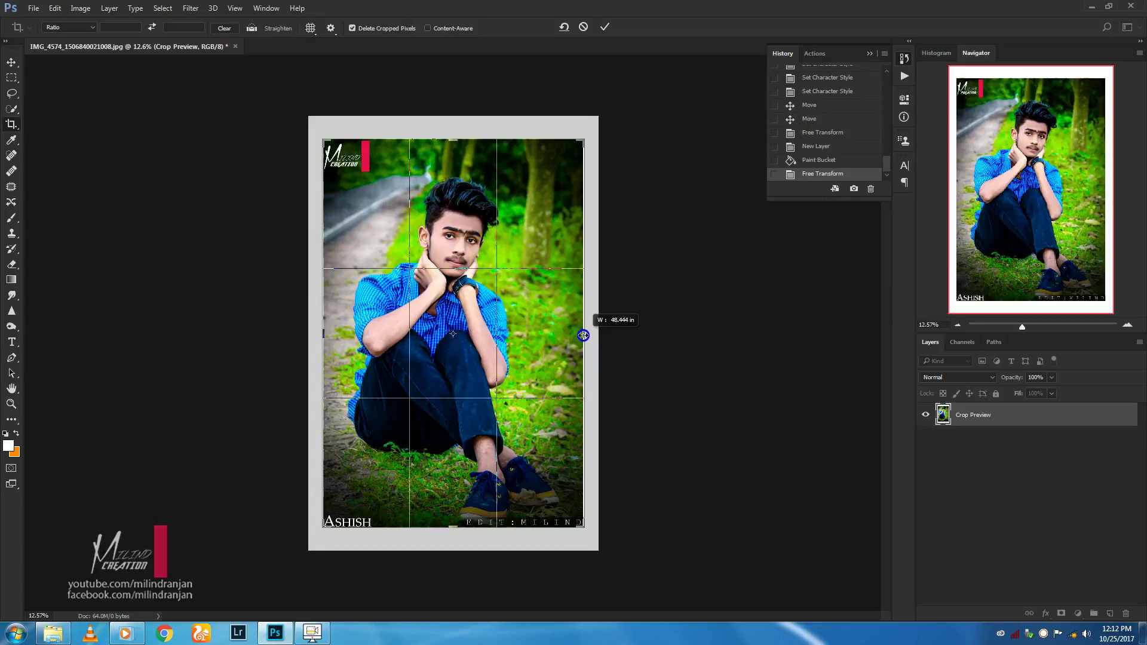
left_click_drag(453, 531, 452, 534)
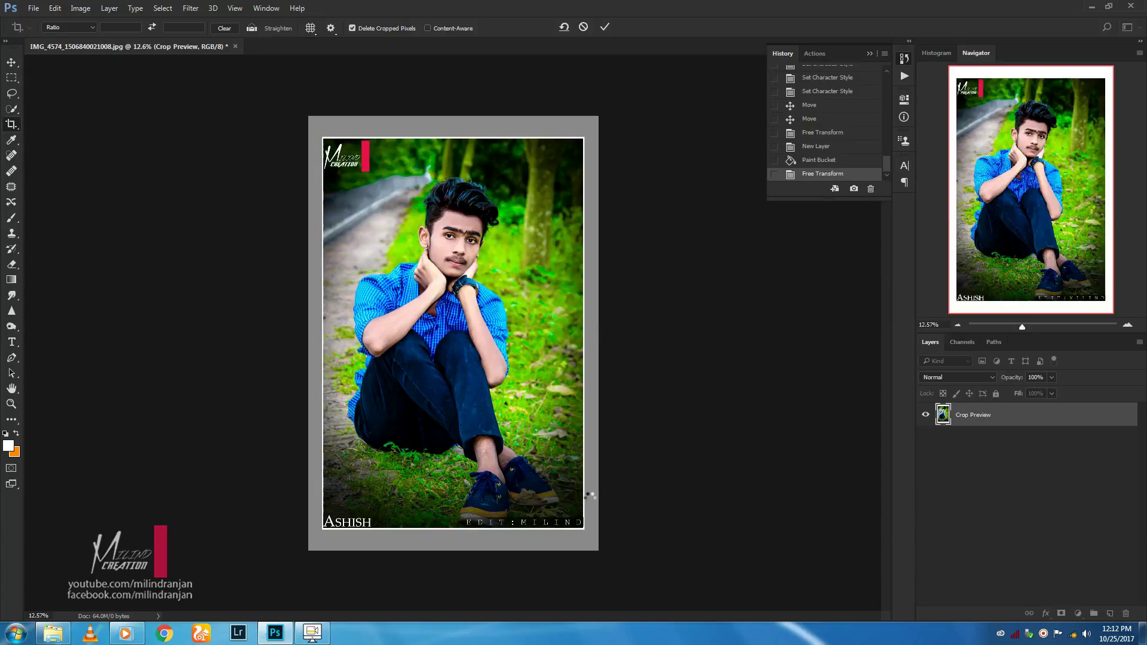
key("Return")
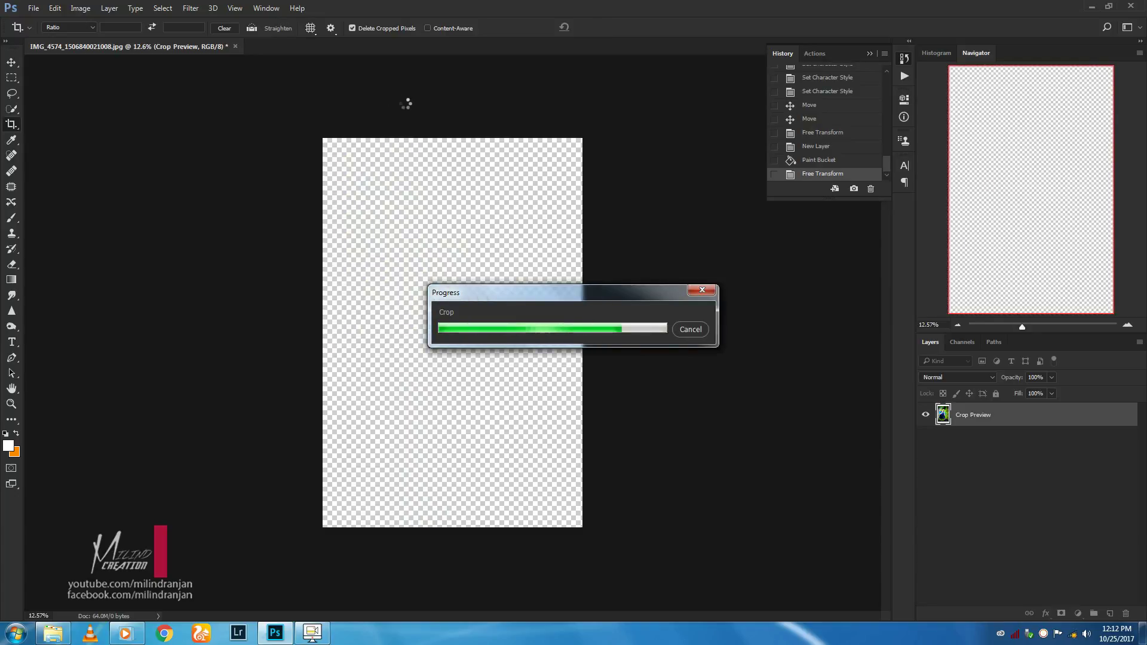
left_click(13, 60)
left_click(33, 8)
Save the portrait as a maximum-quality JPEG named ASHISH
key("Escape")
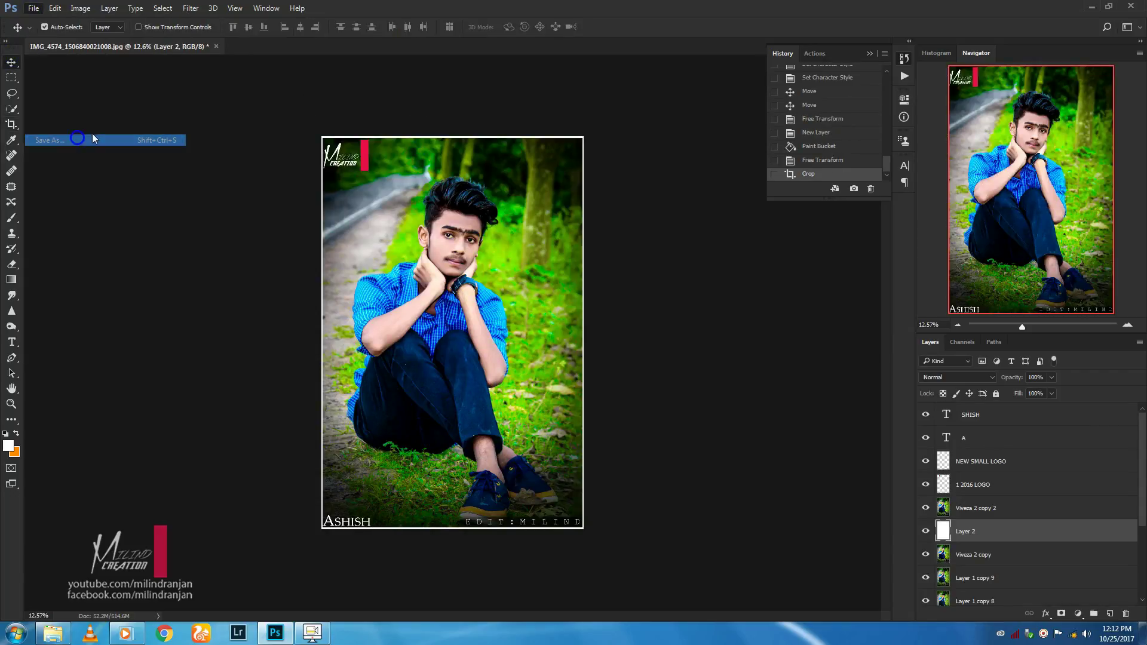
key("shift+ctrl+s")
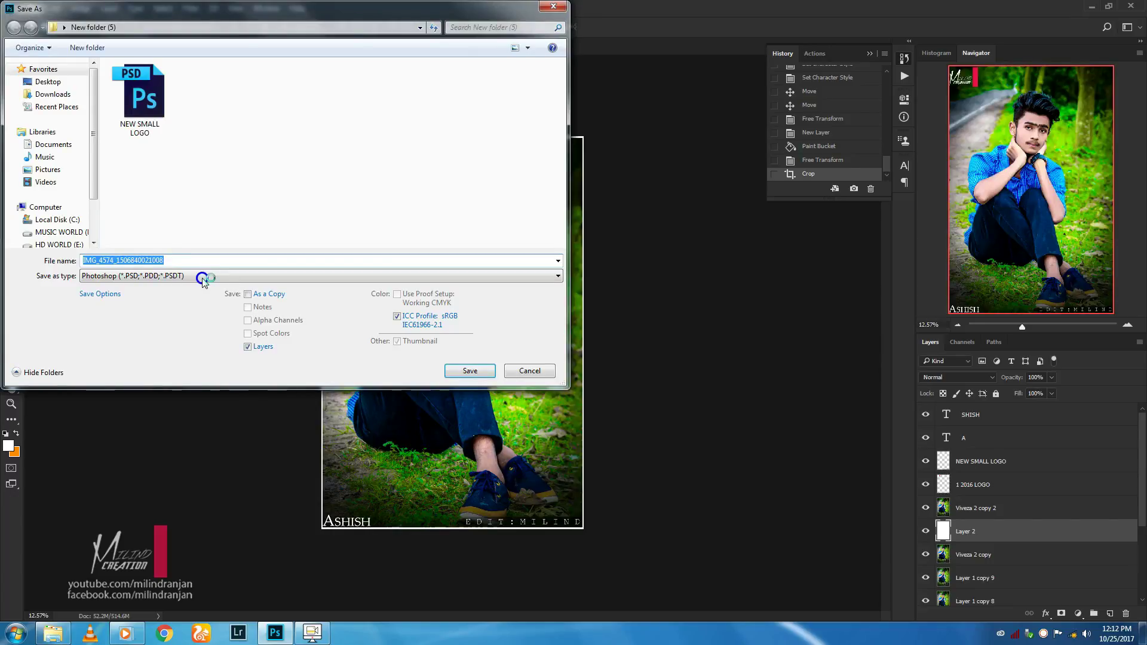
left_click(202, 278)
left_click(149, 368)
double_click(182, 260)
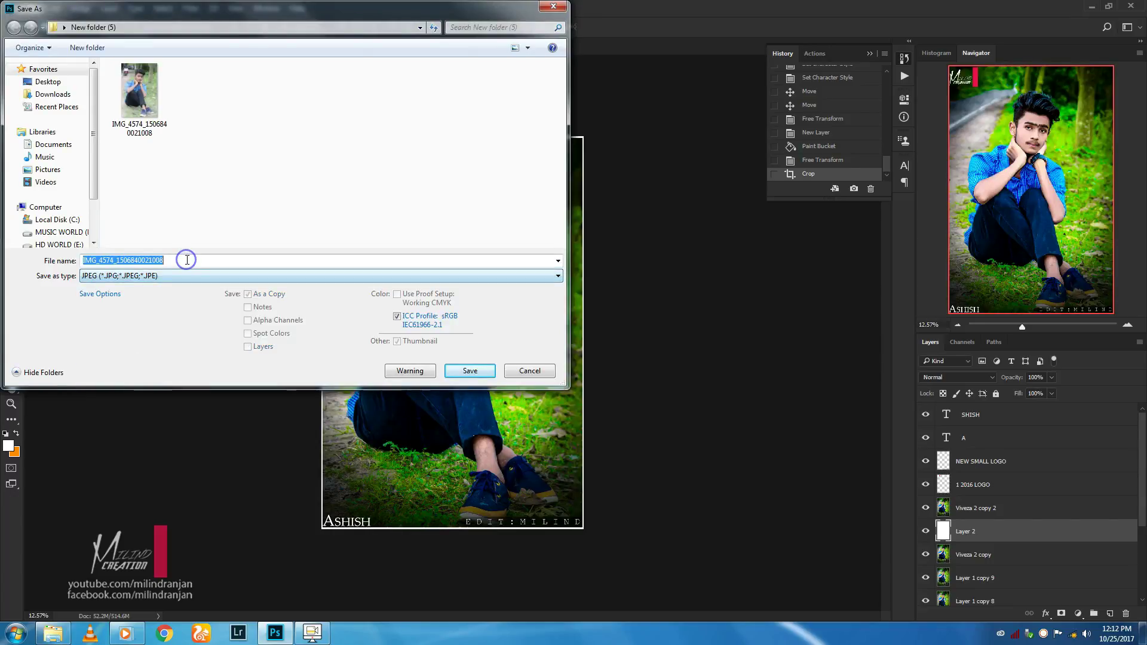
type("AS")
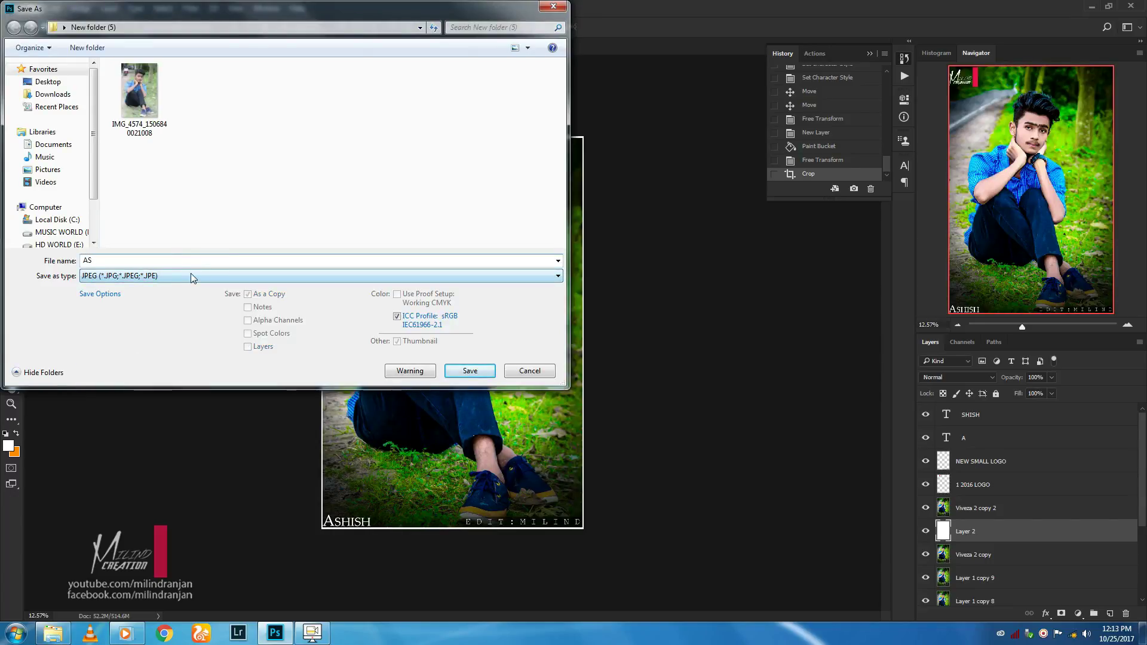
type("HISH 58585")
key("Return")
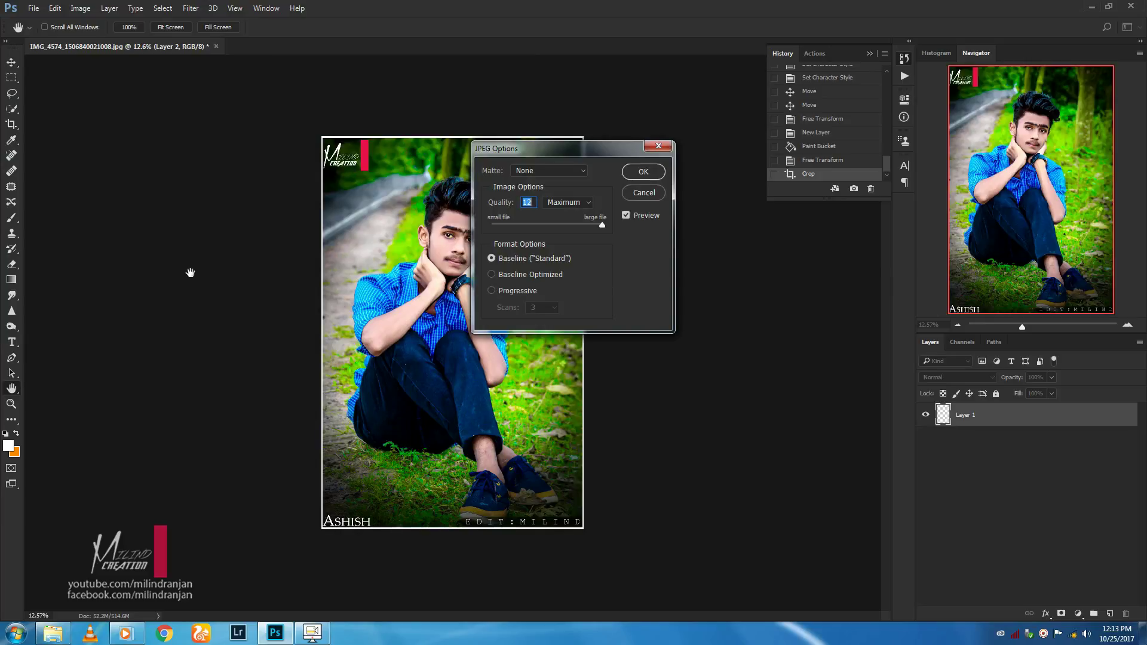
key("Return")
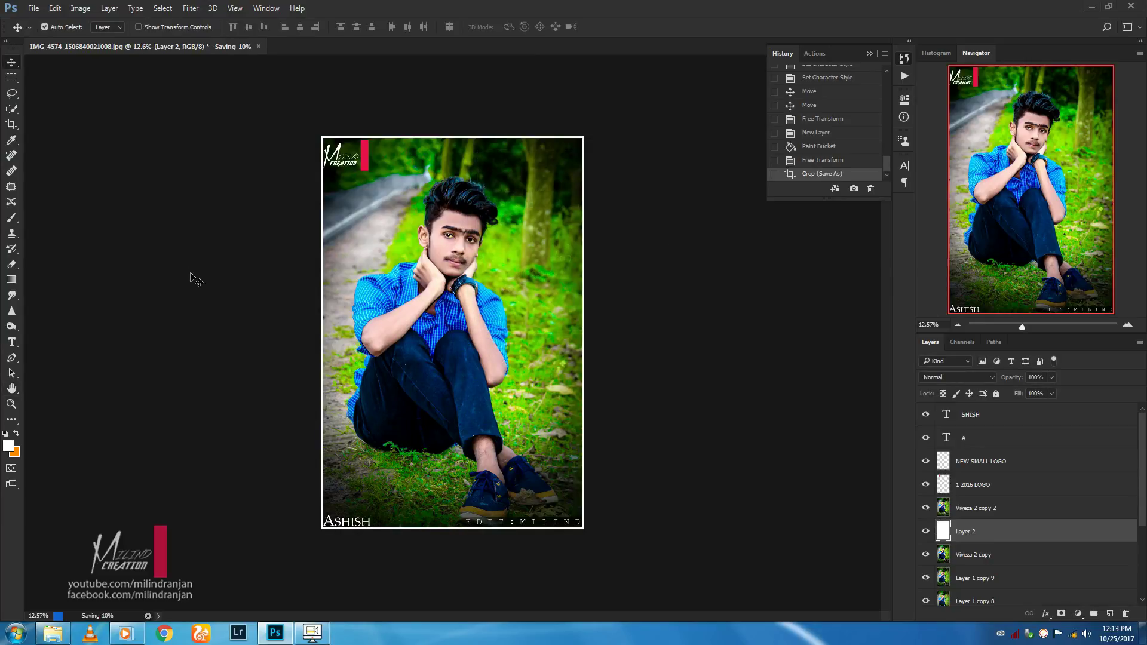